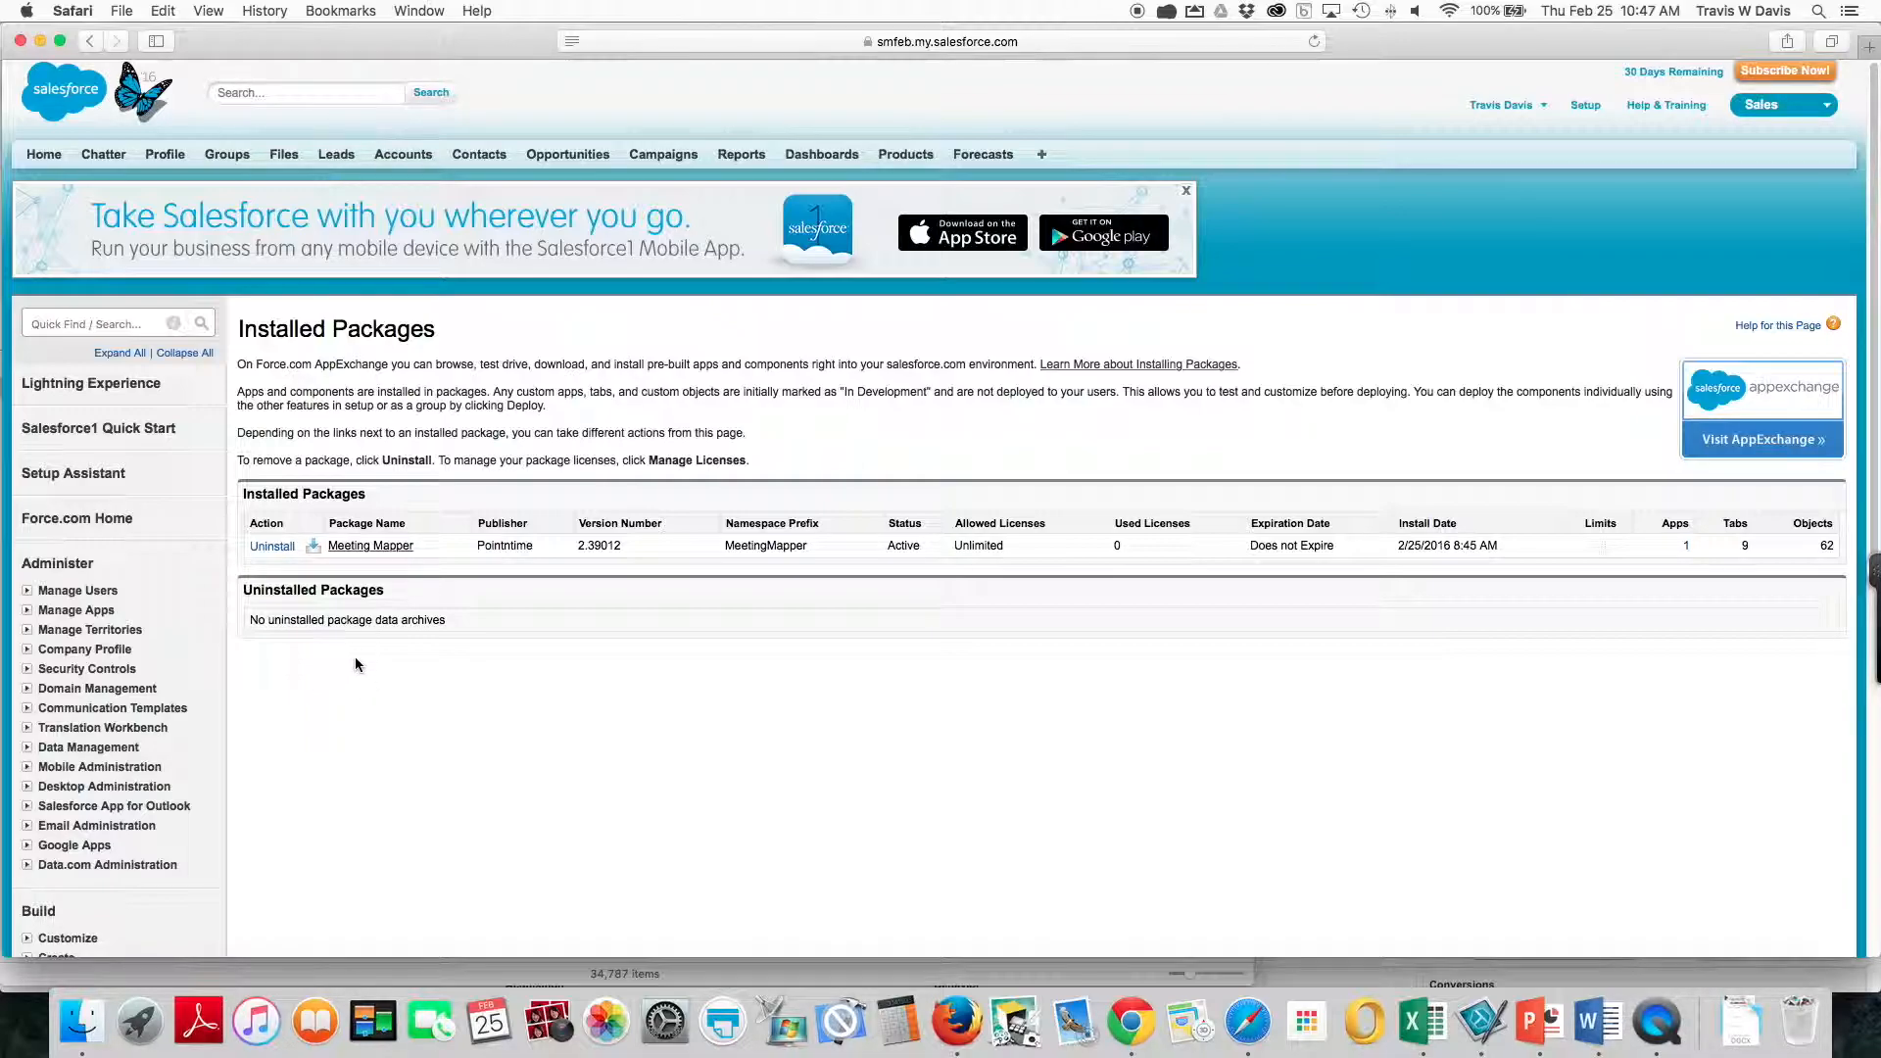
Open the 3C Systems lead from the Today's Leads list and start editing its page layout, dismissing the report charts tip.
click(53, 162)
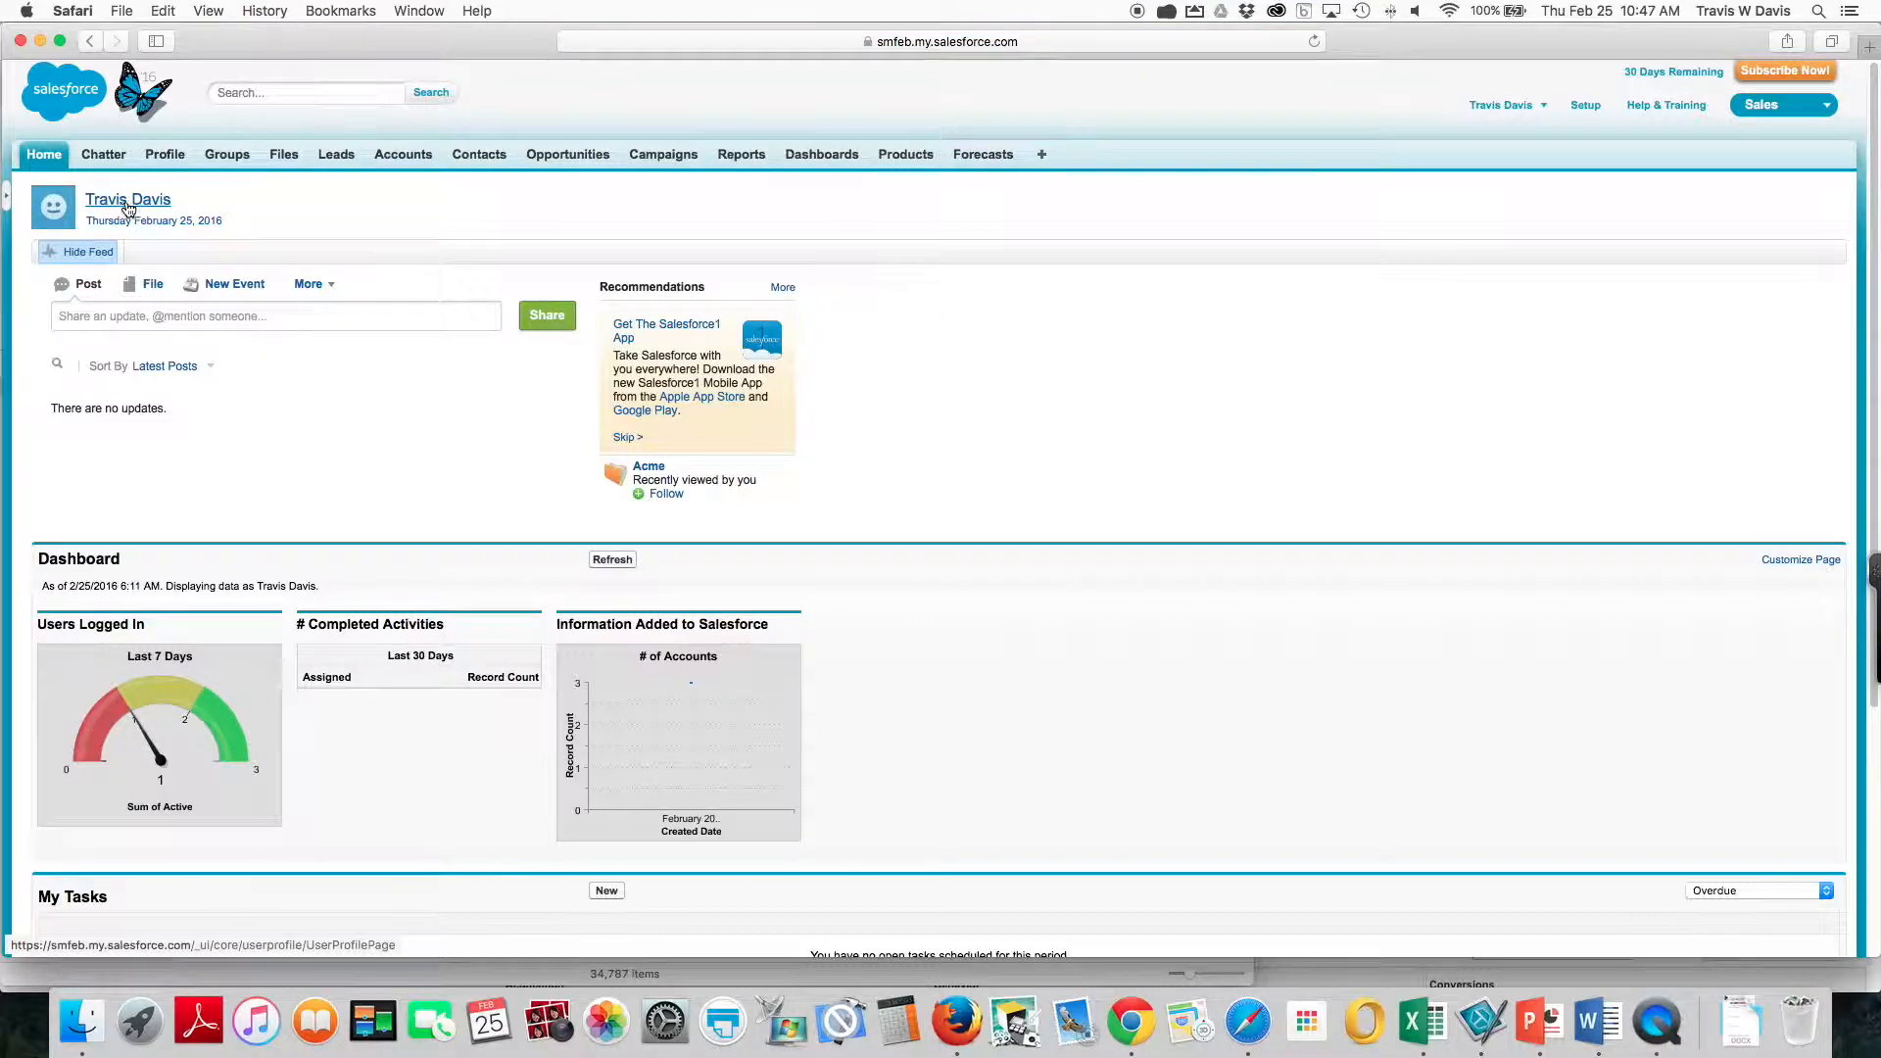
click(344, 160)
click(245, 253)
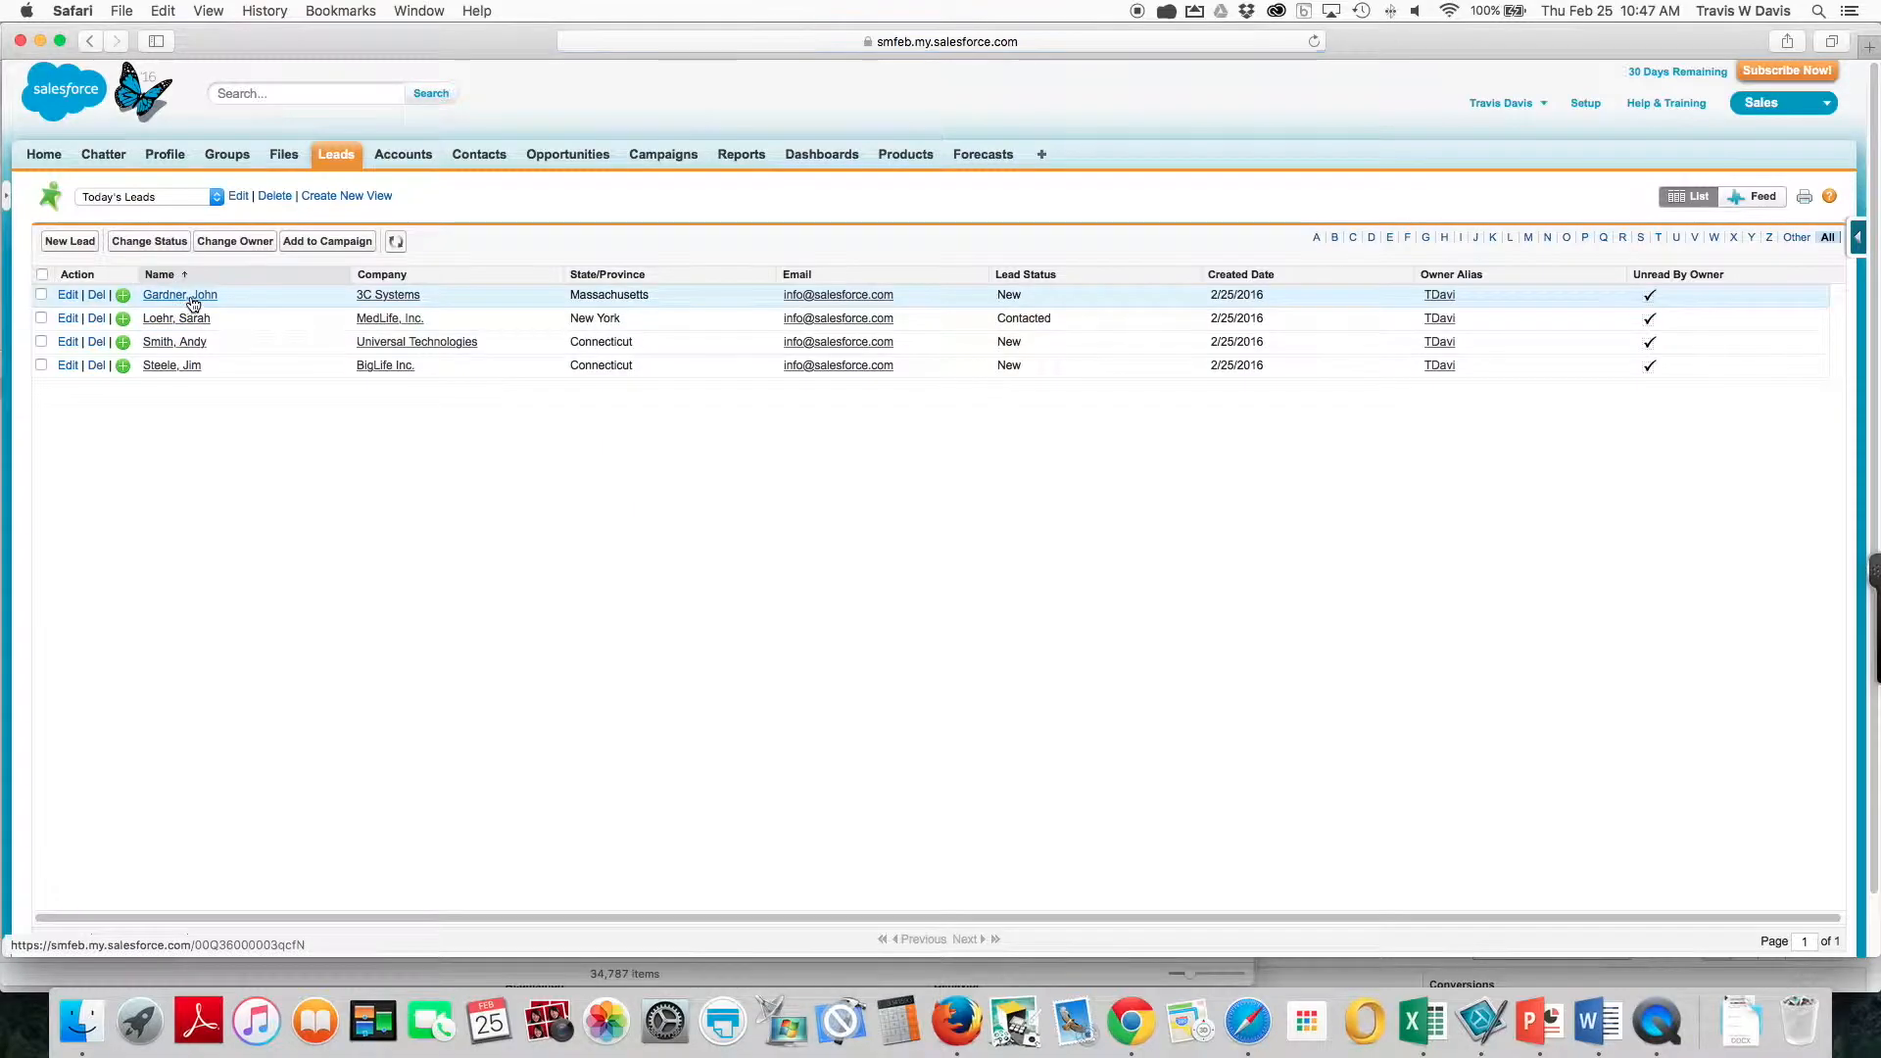
click(193, 298)
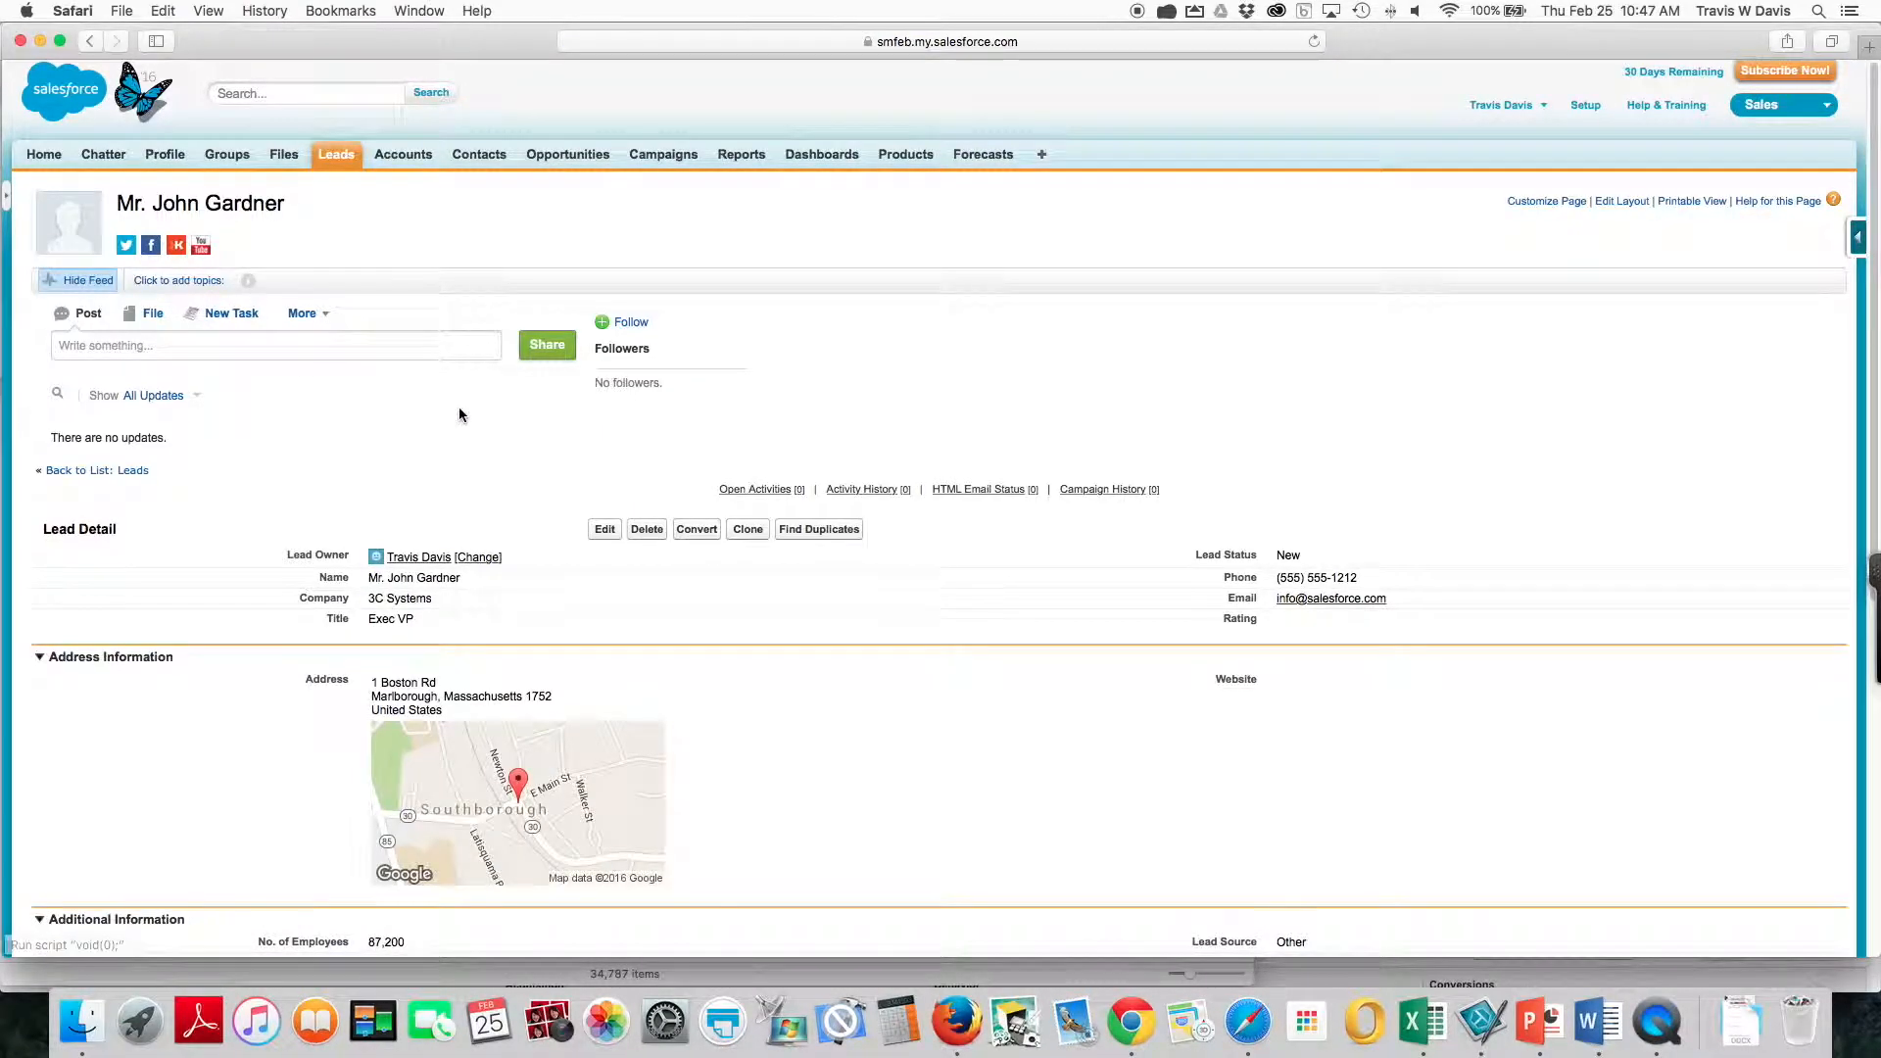
click(1622, 200)
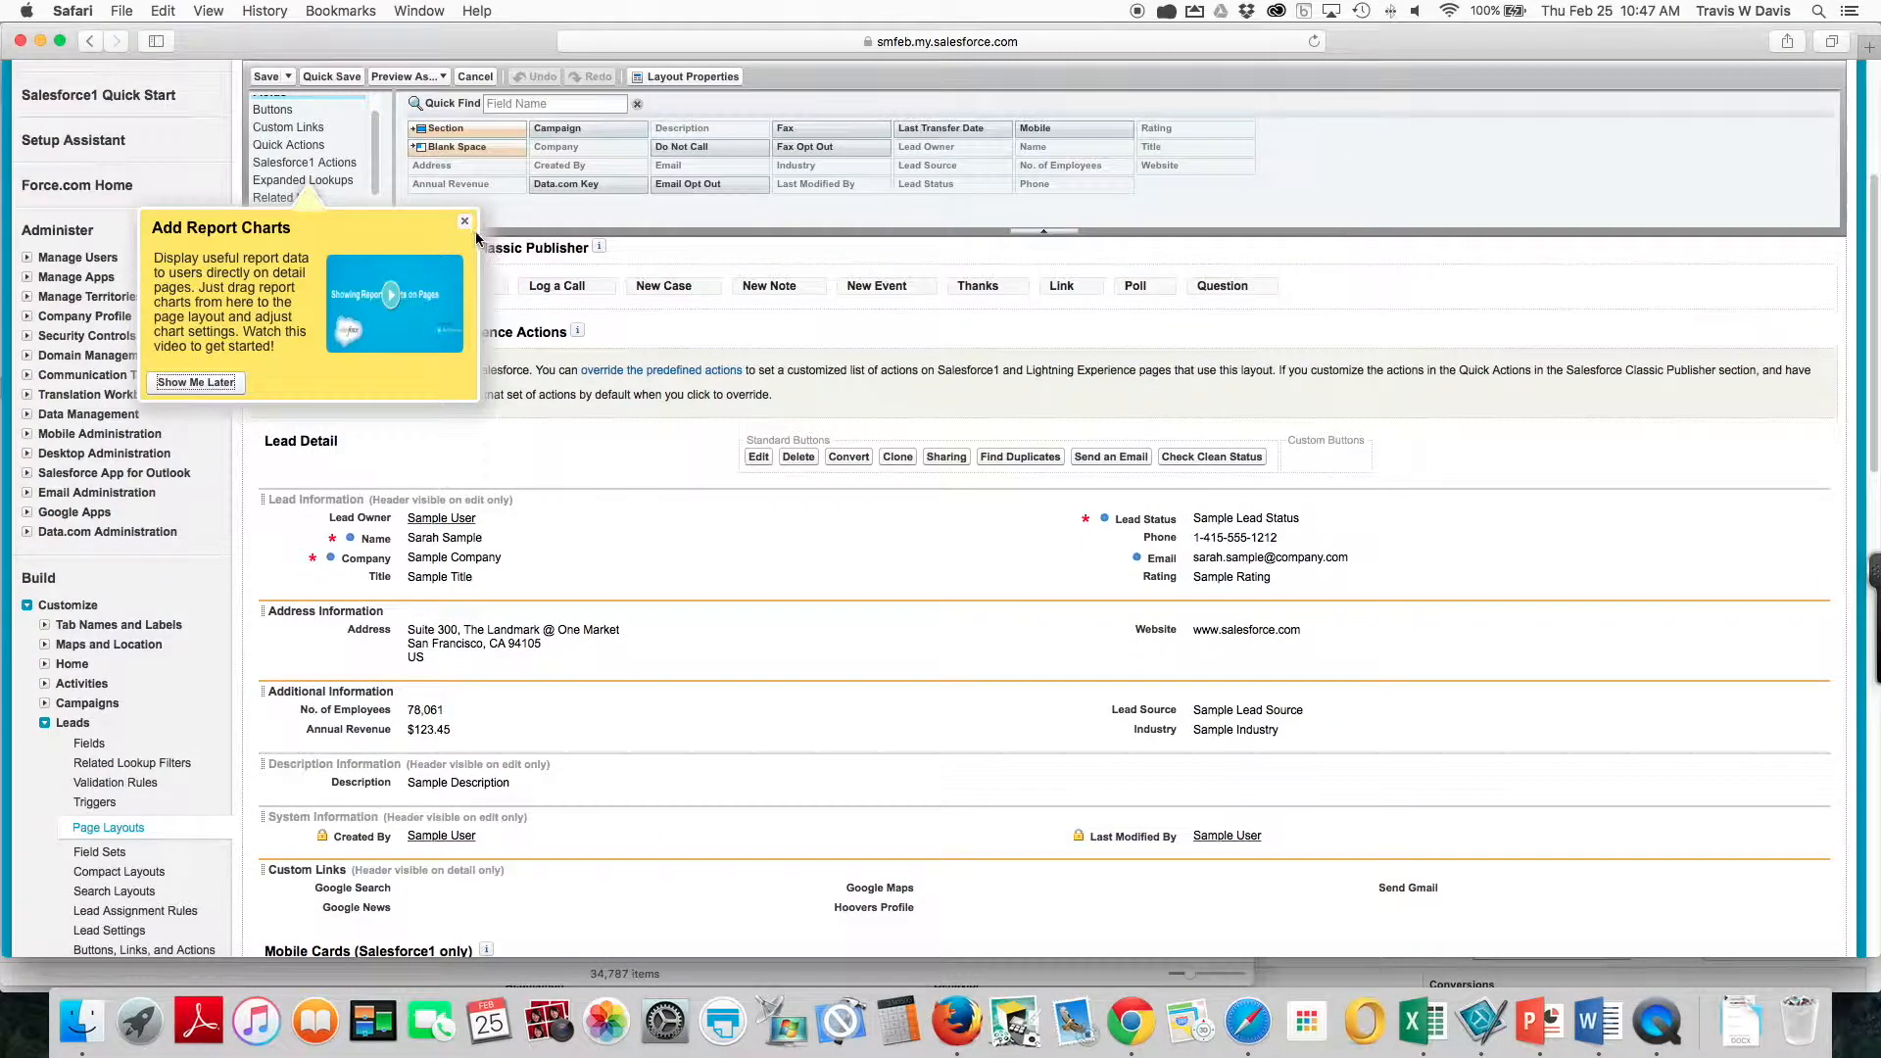
click(464, 222)
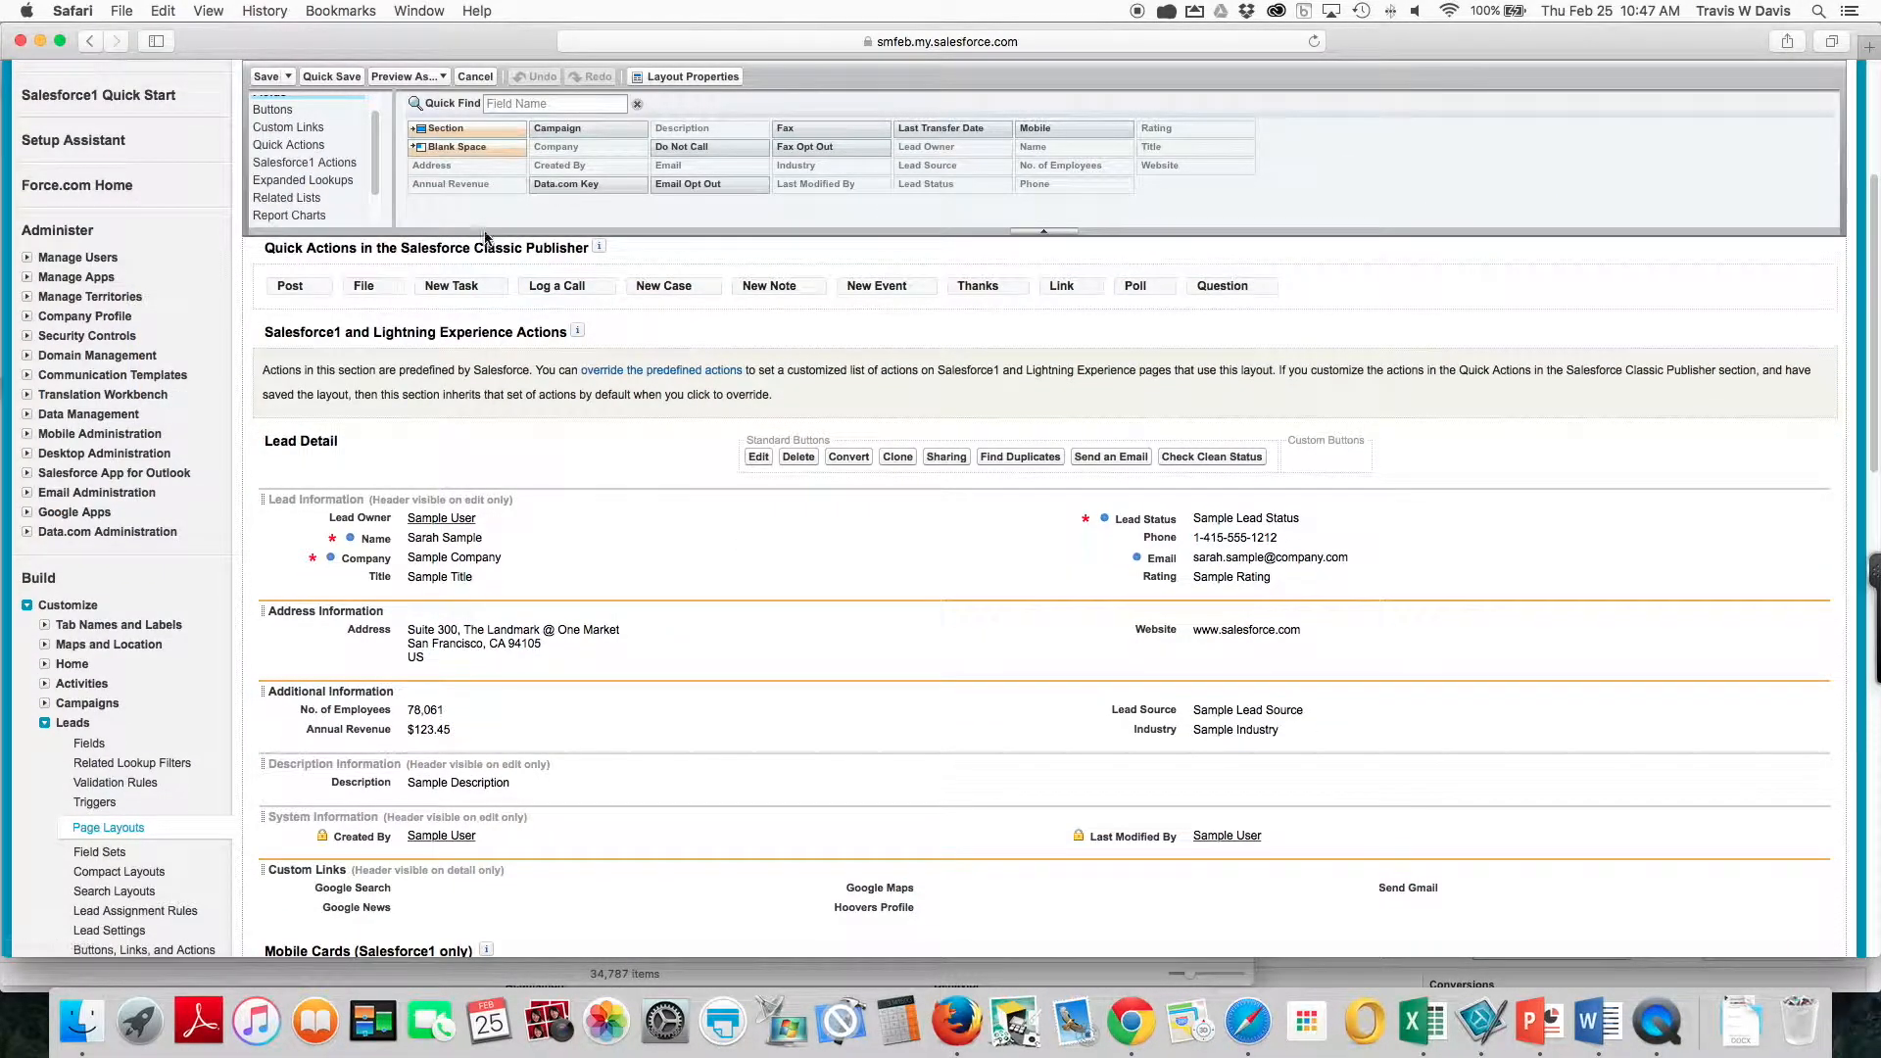
Add the Meeting Recap and Quick Meeting custom buttons to the Lead Detail section of the layout.
click(270, 110)
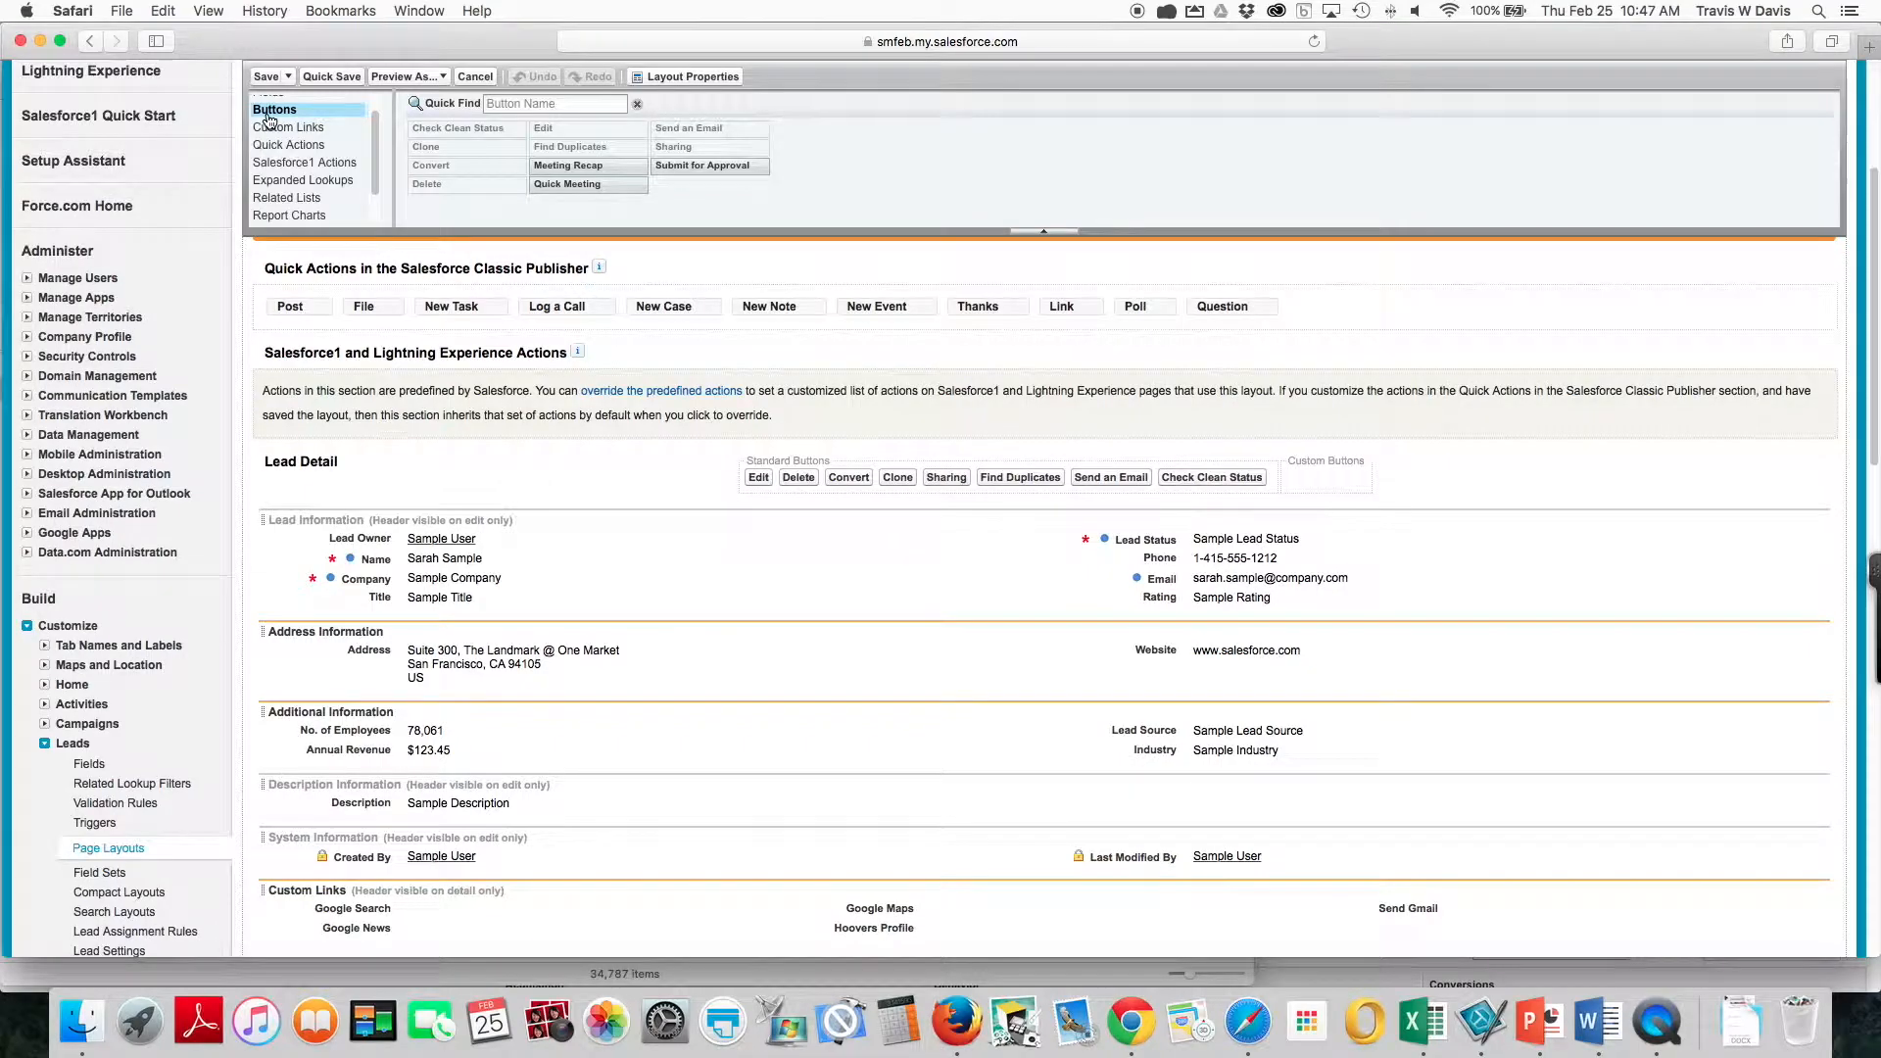
drag(567, 165, 1291, 469)
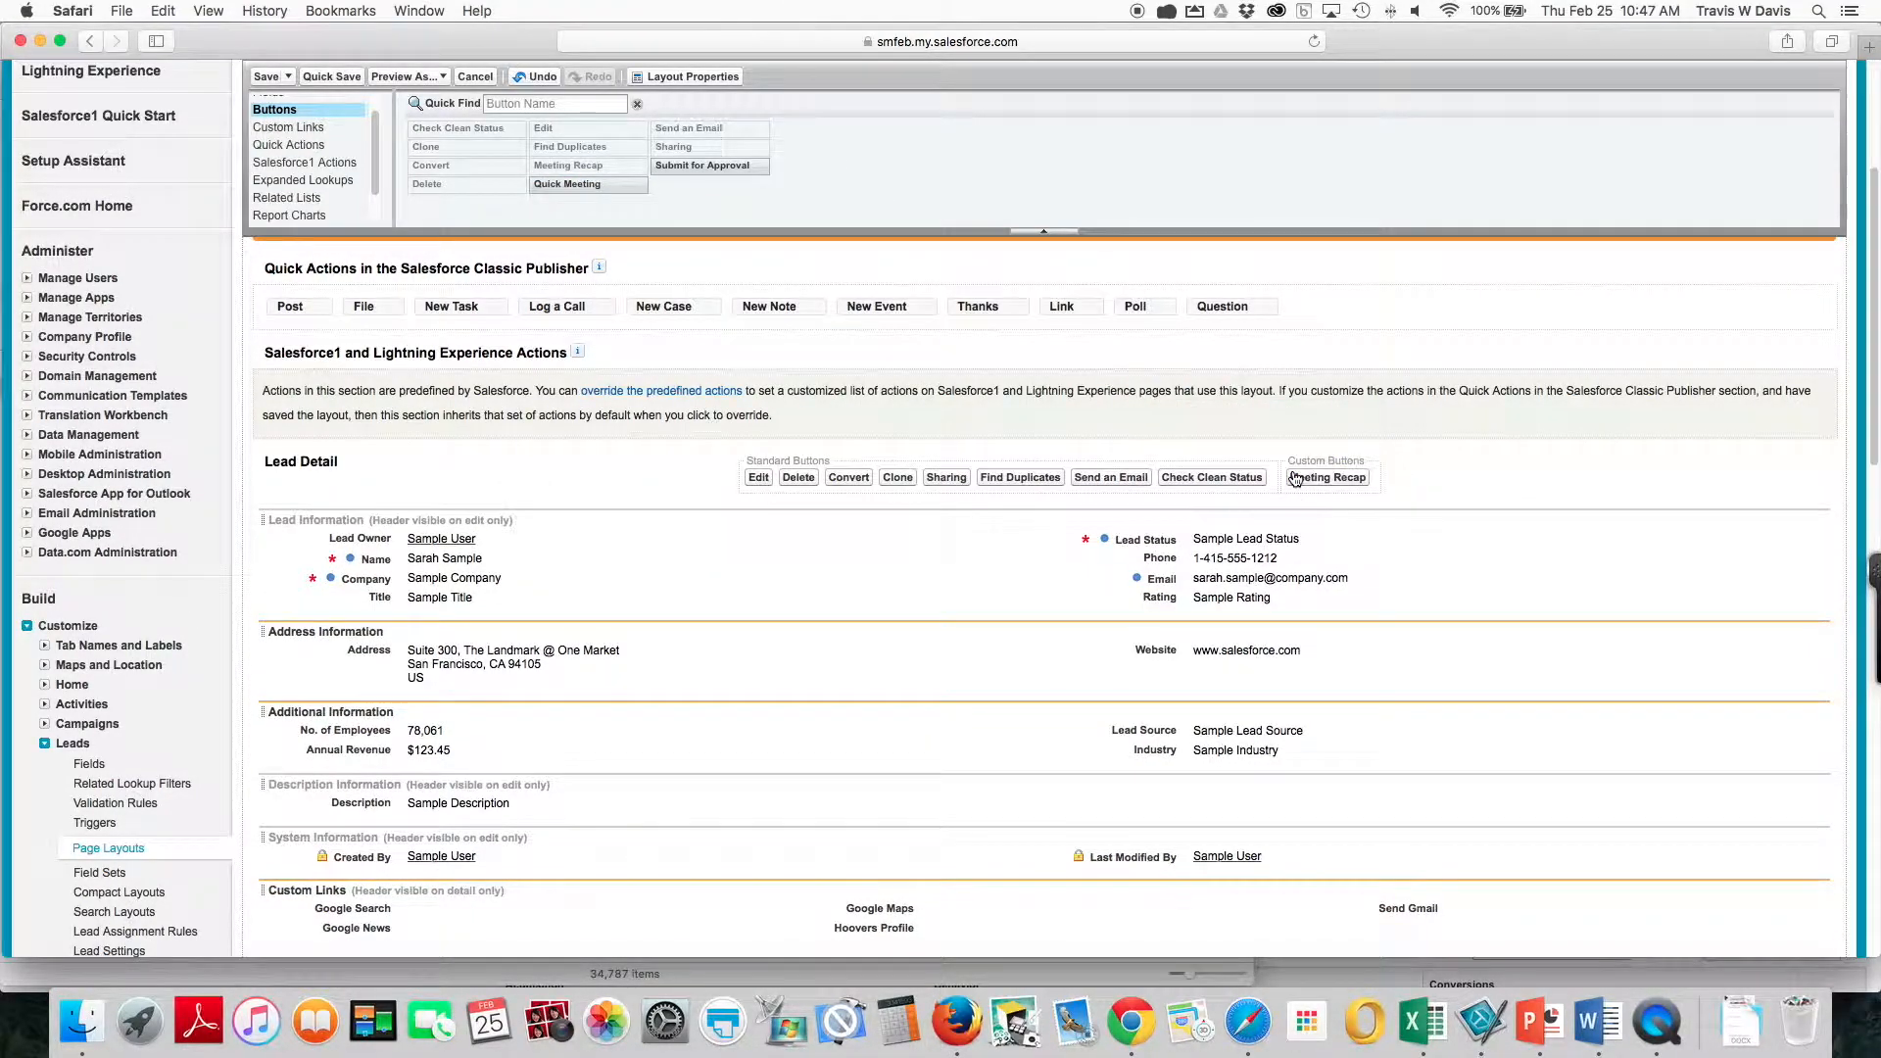
drag(612, 184, 1384, 473)
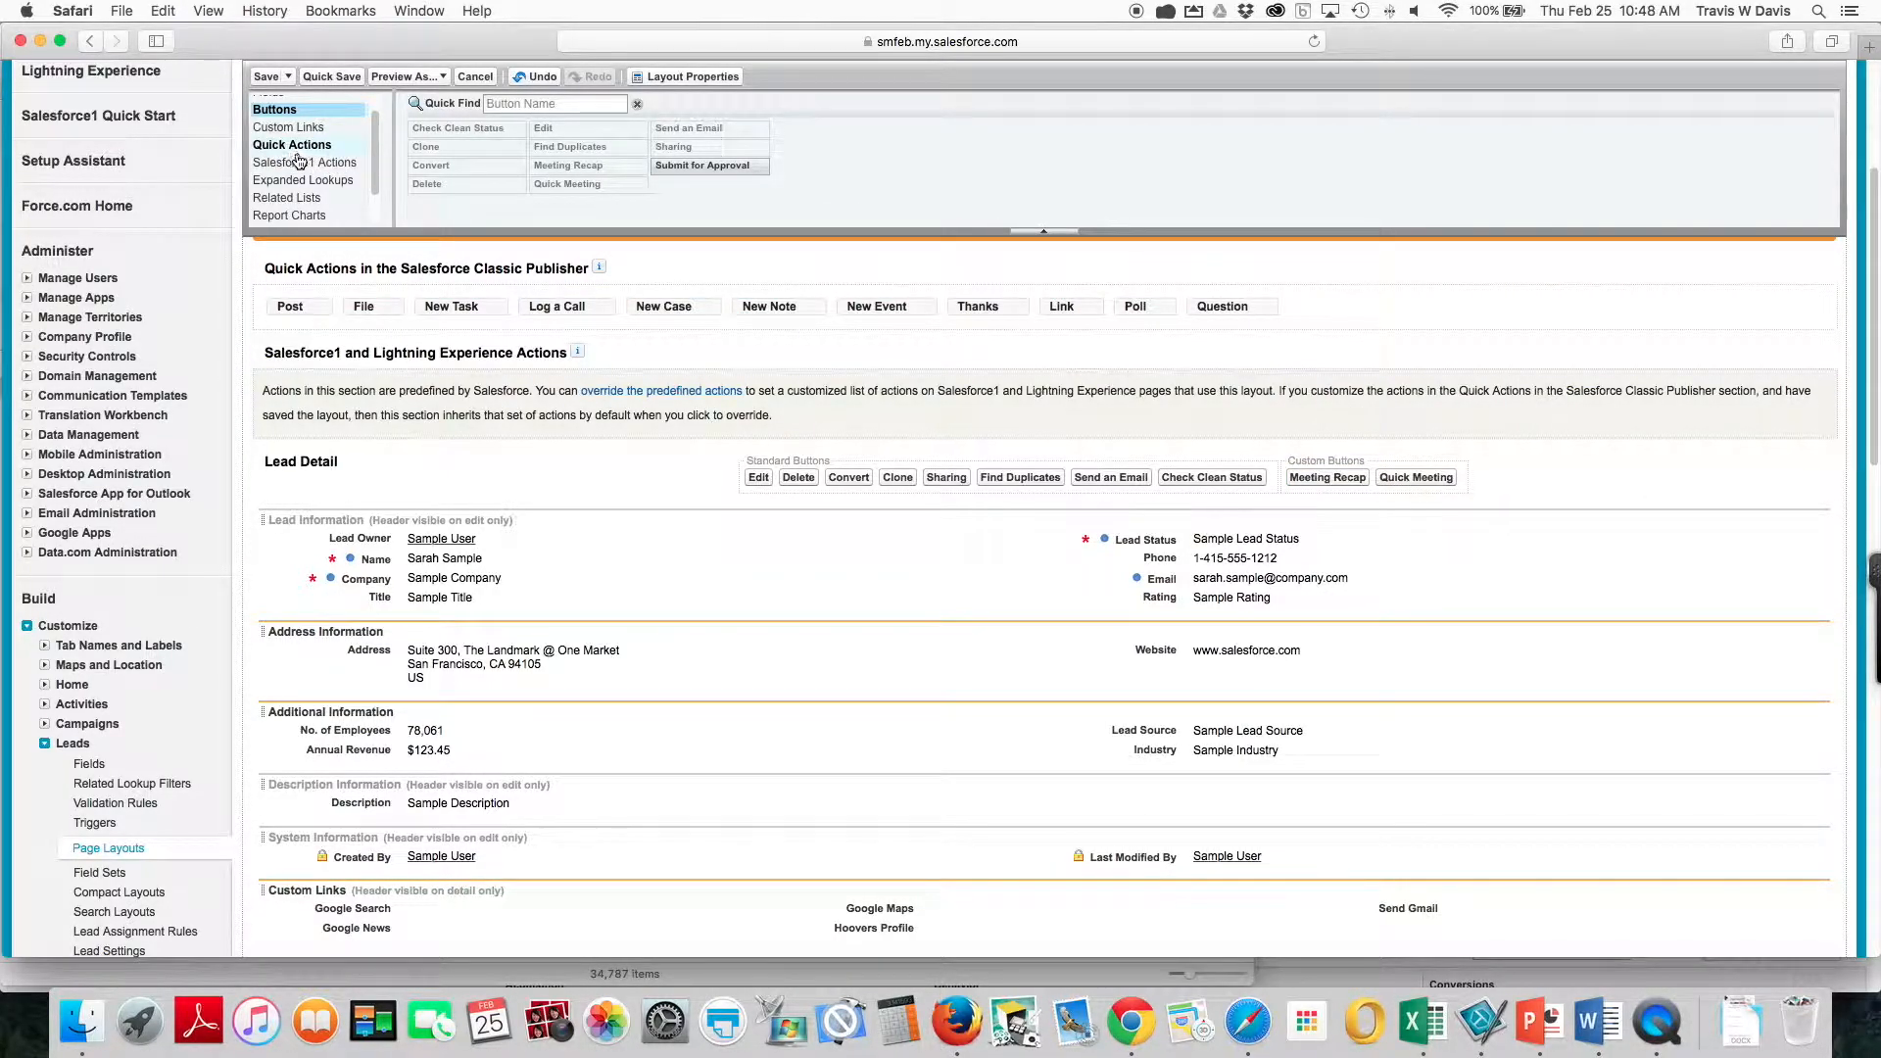
Add the Meetings related list above Open Activities and save the lead layout, overwriting users' related list customizations.
click(303, 197)
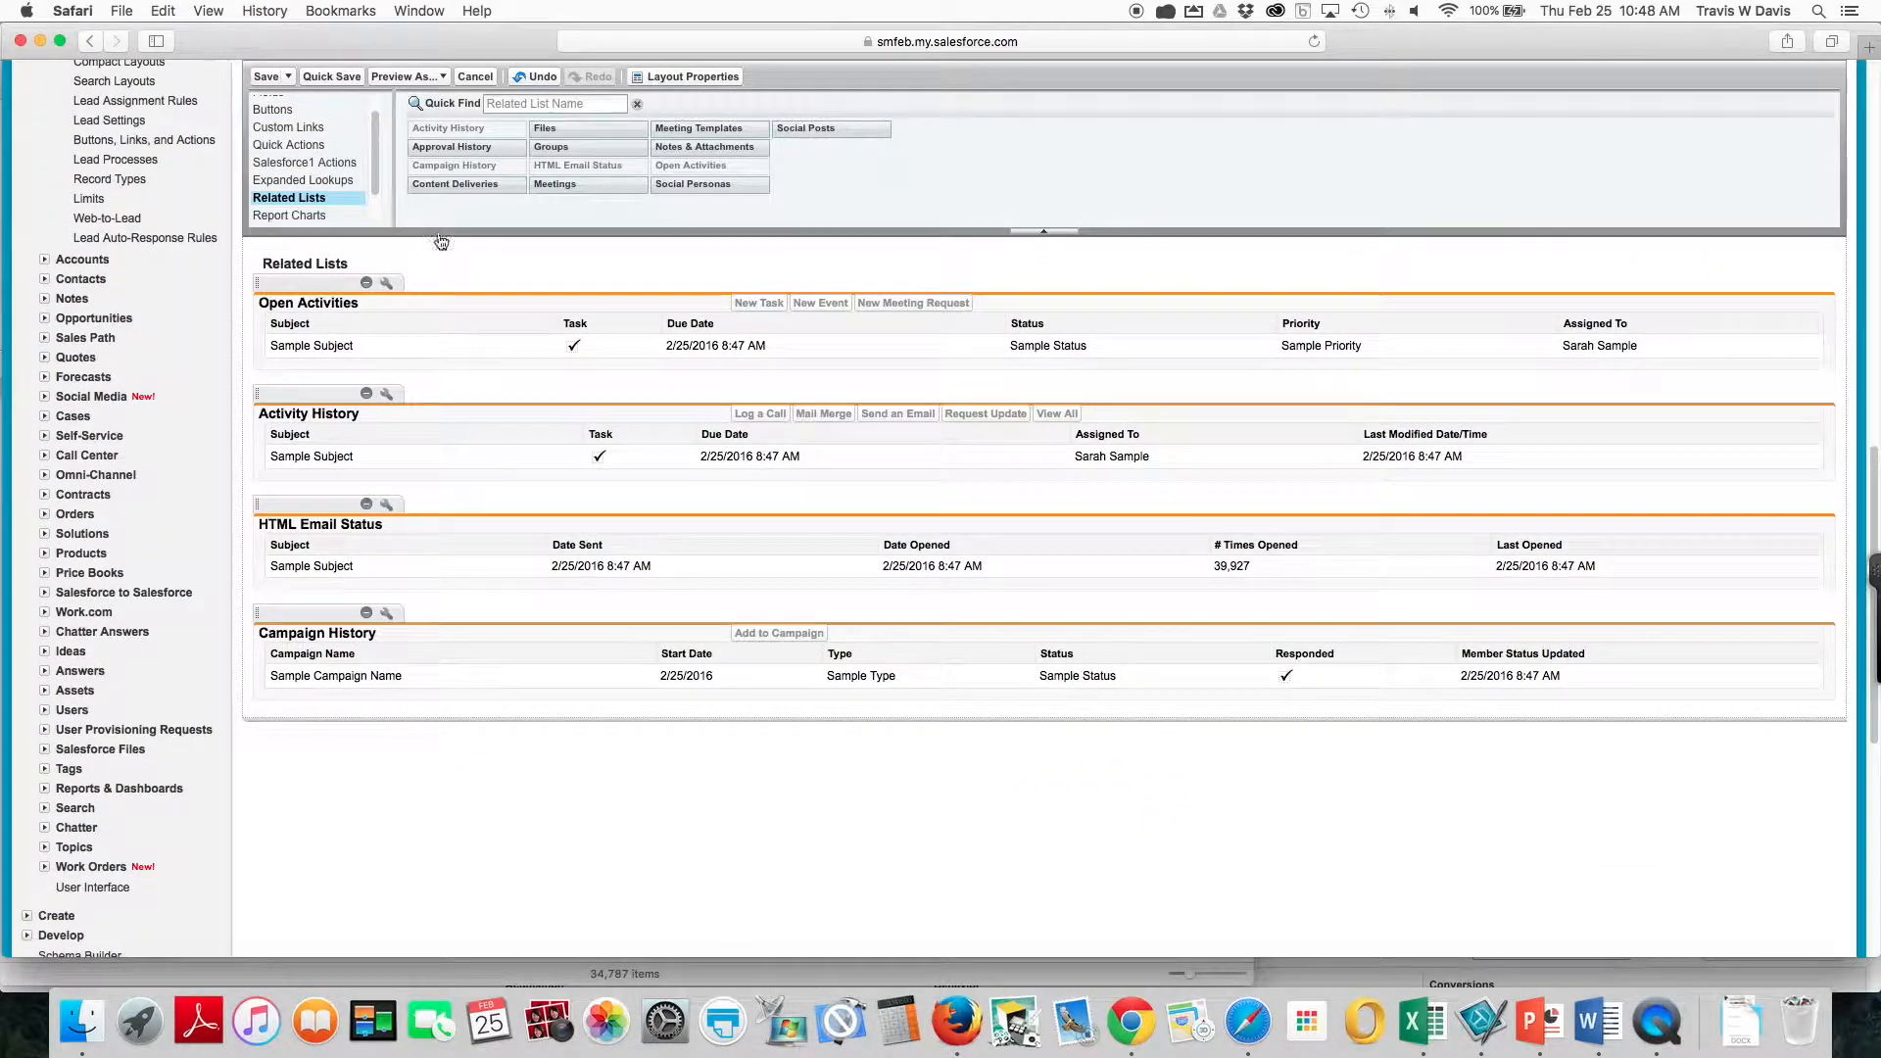
drag(556, 189, 417, 280)
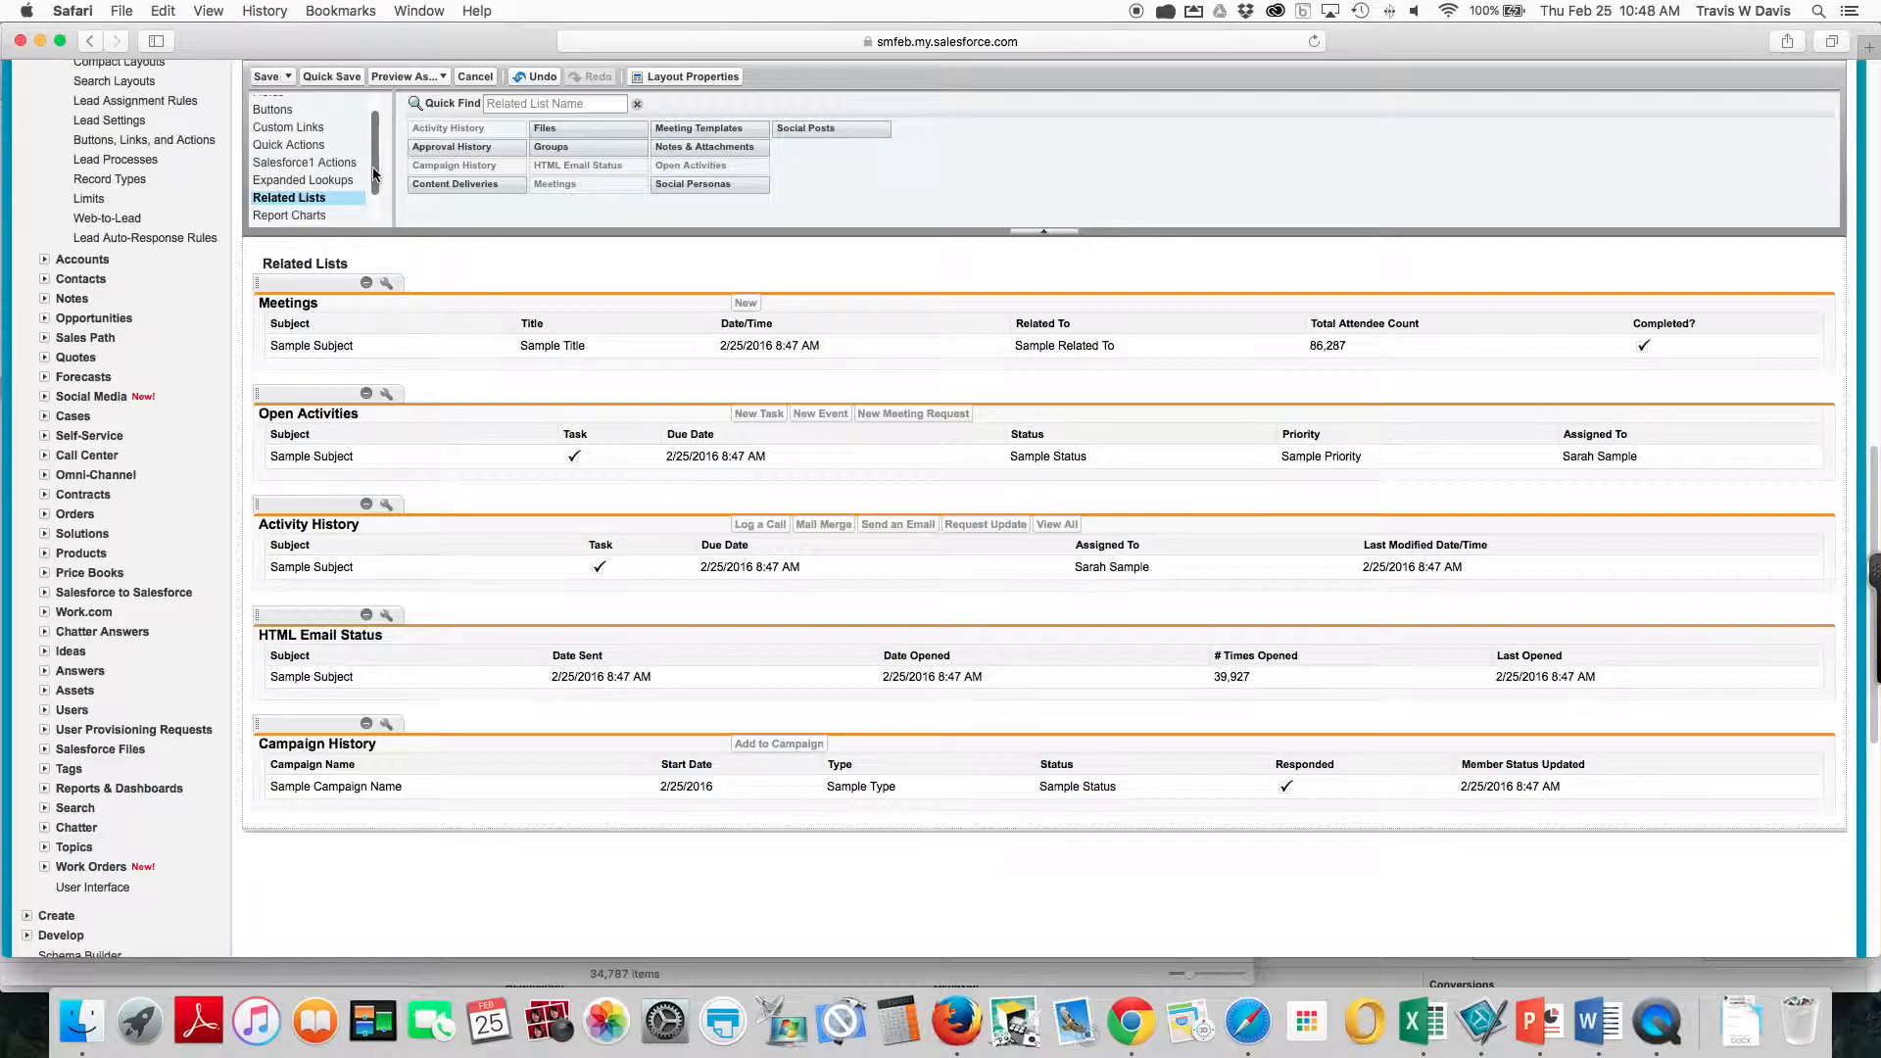
click(265, 77)
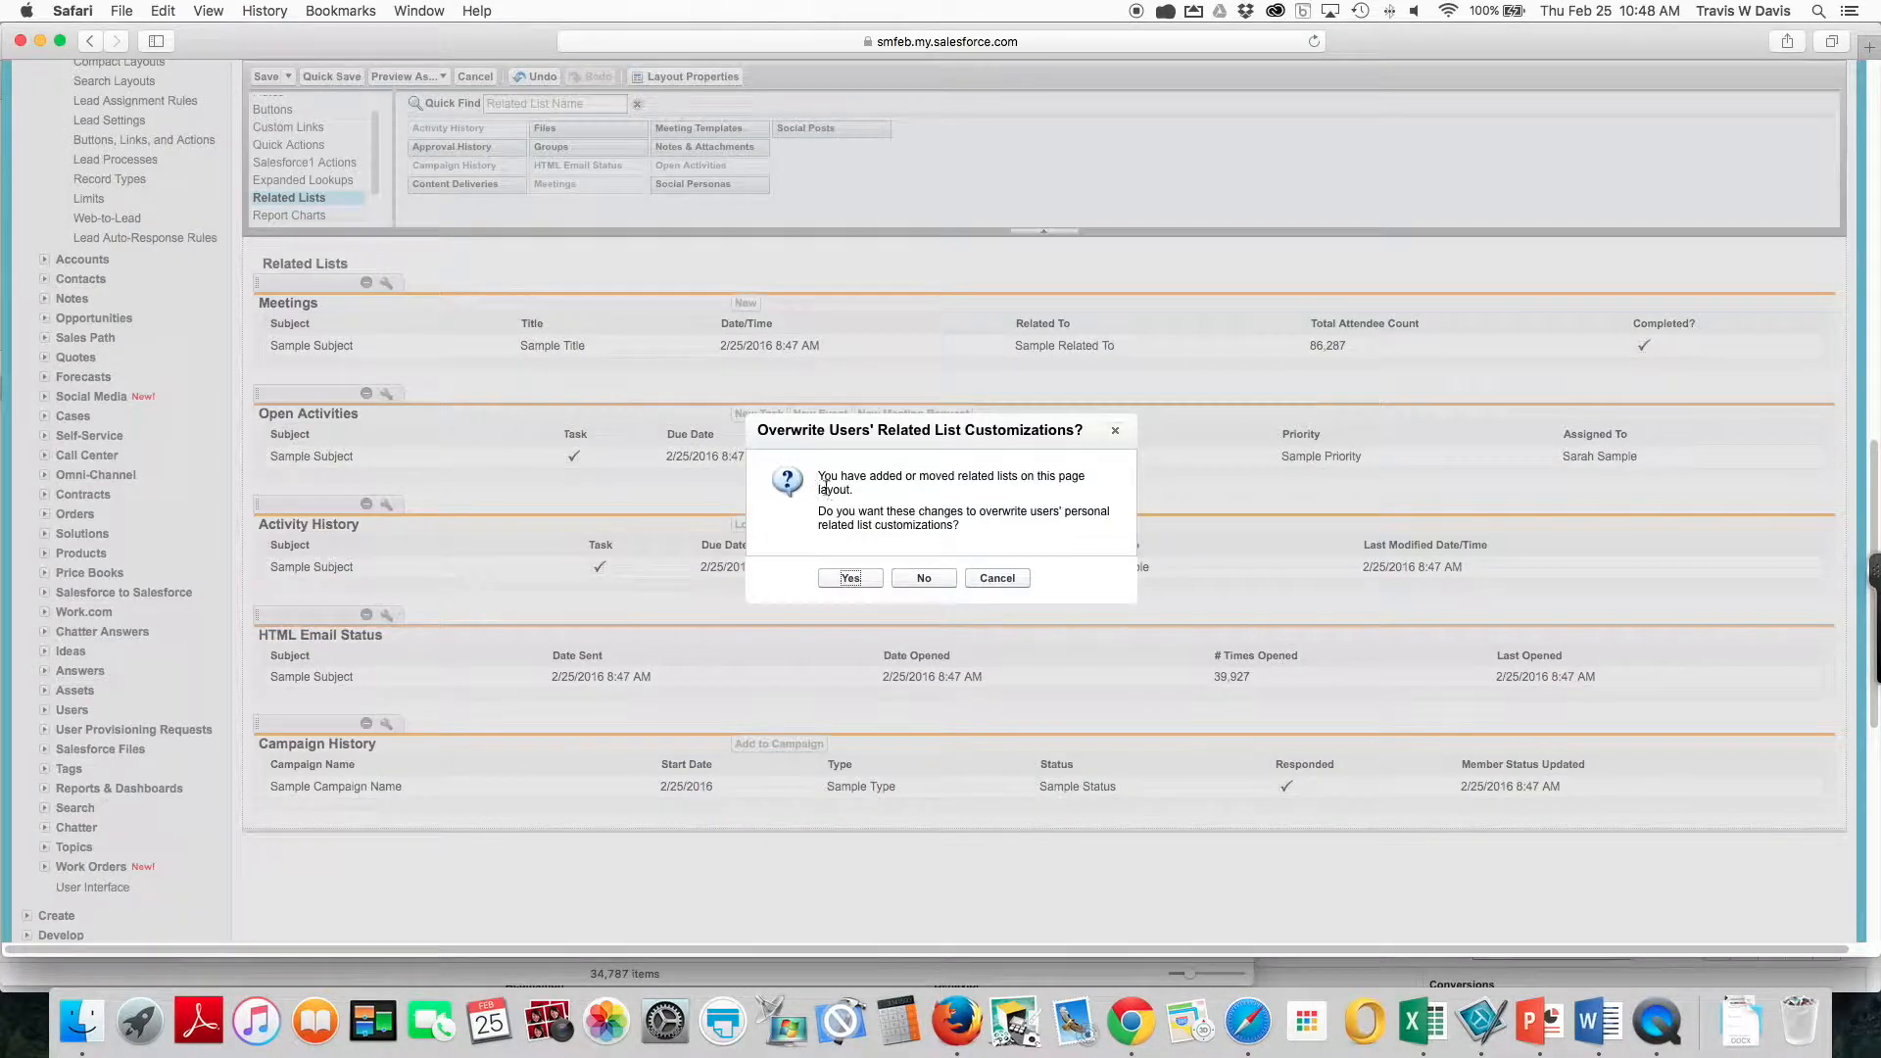
click(851, 579)
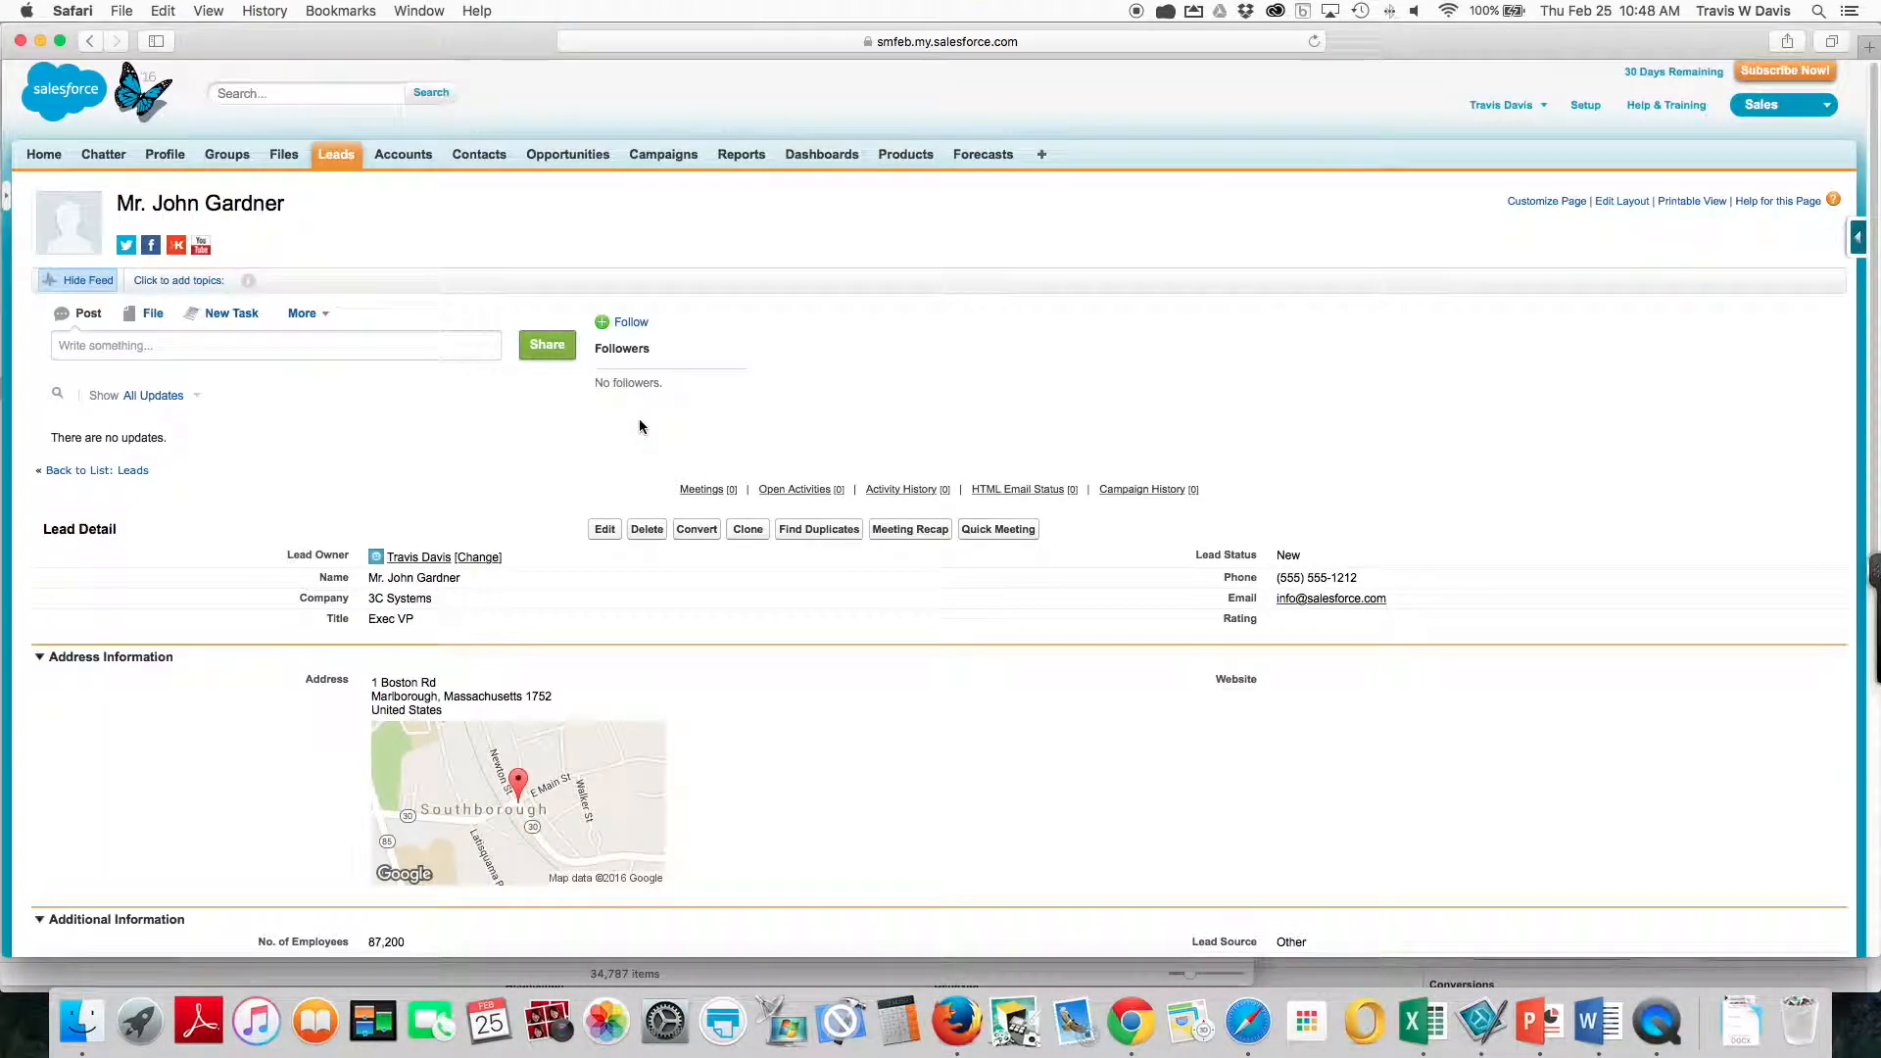
Open the Acme account and start editing its page layout.
scroll(790, 392, down, 5)
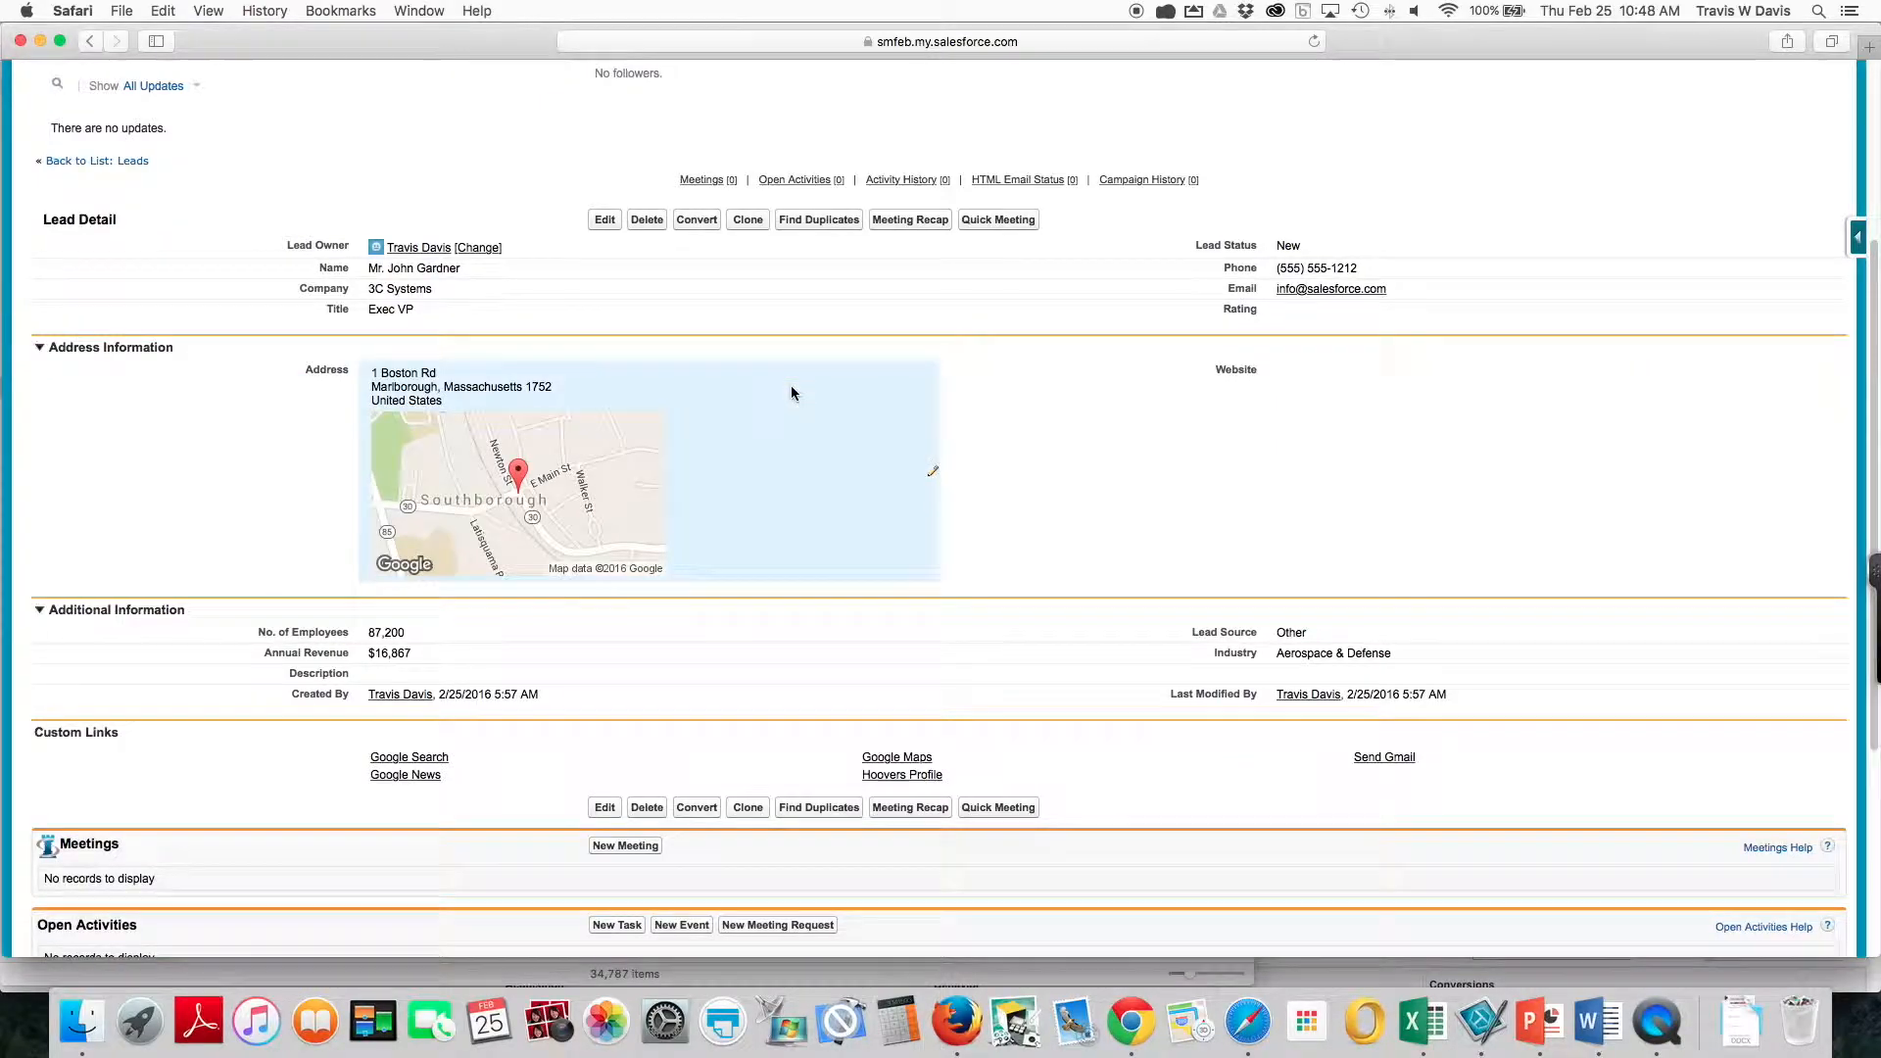
scroll(255, 756, down, 1)
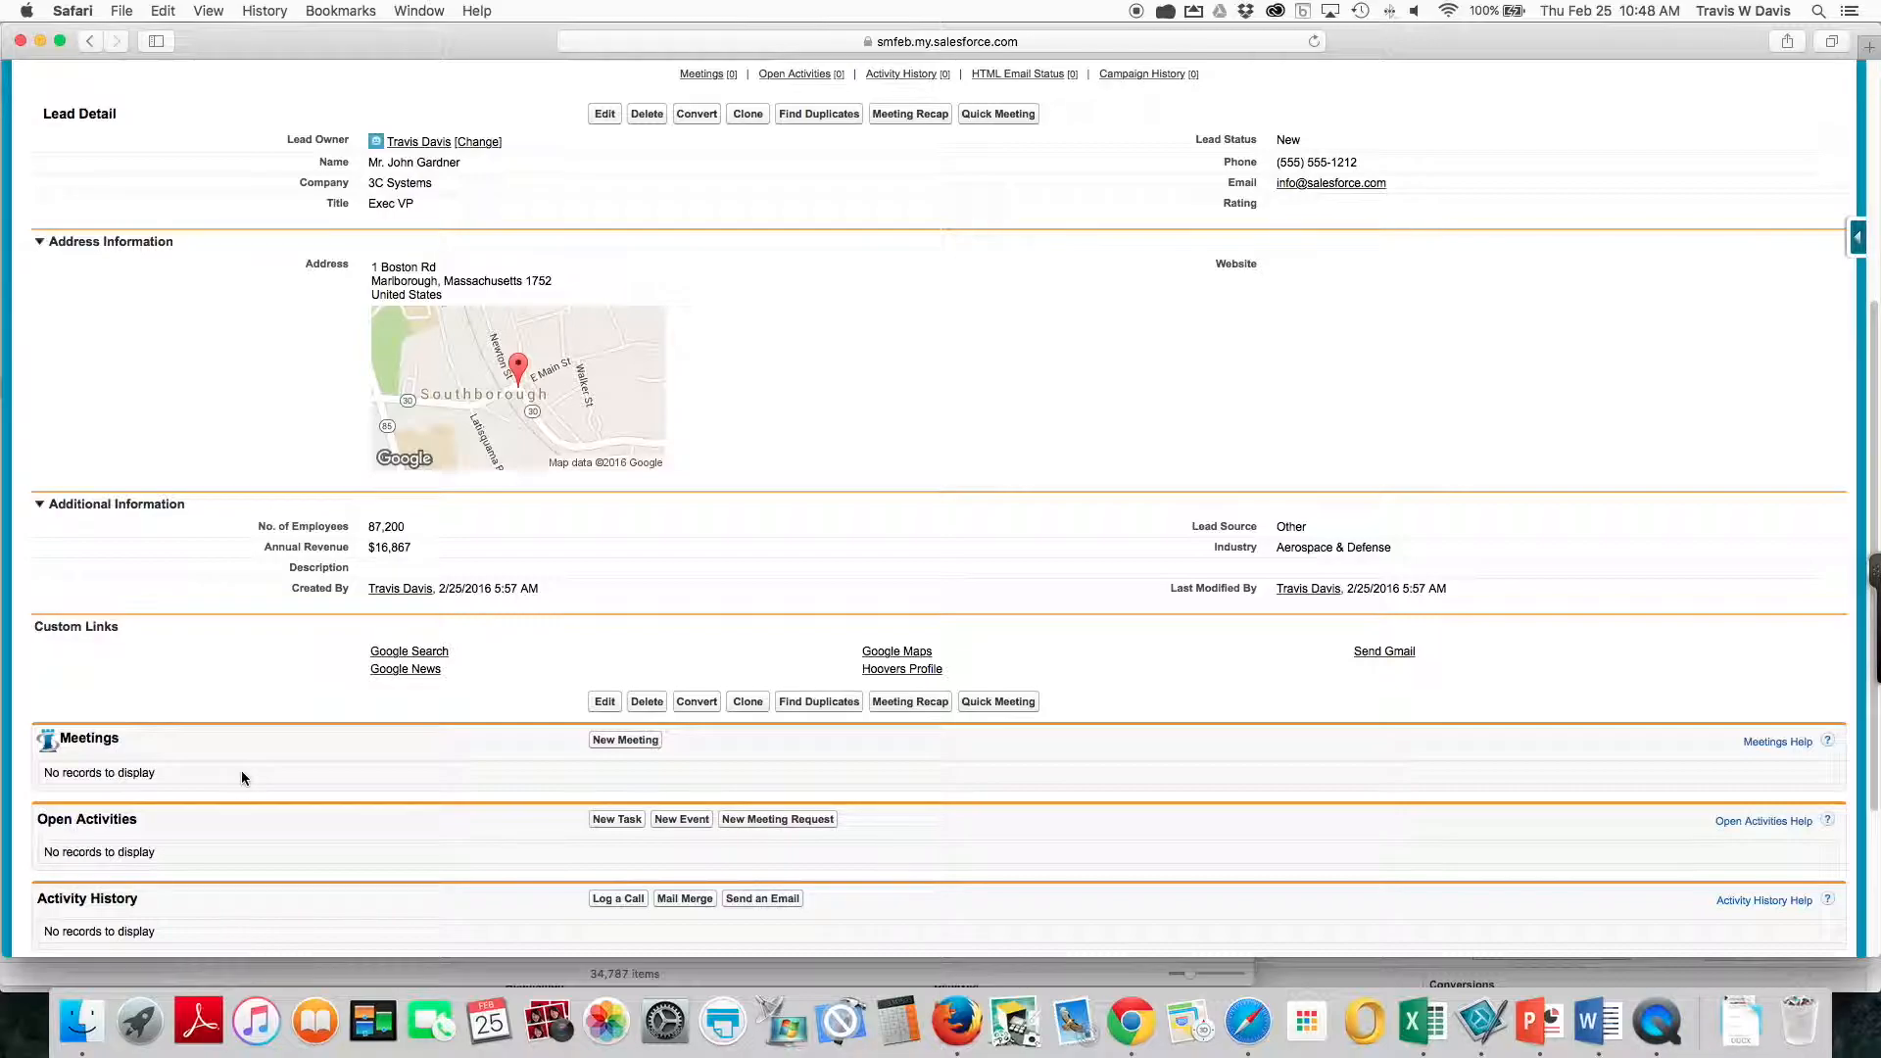
scroll(243, 768, up, 7)
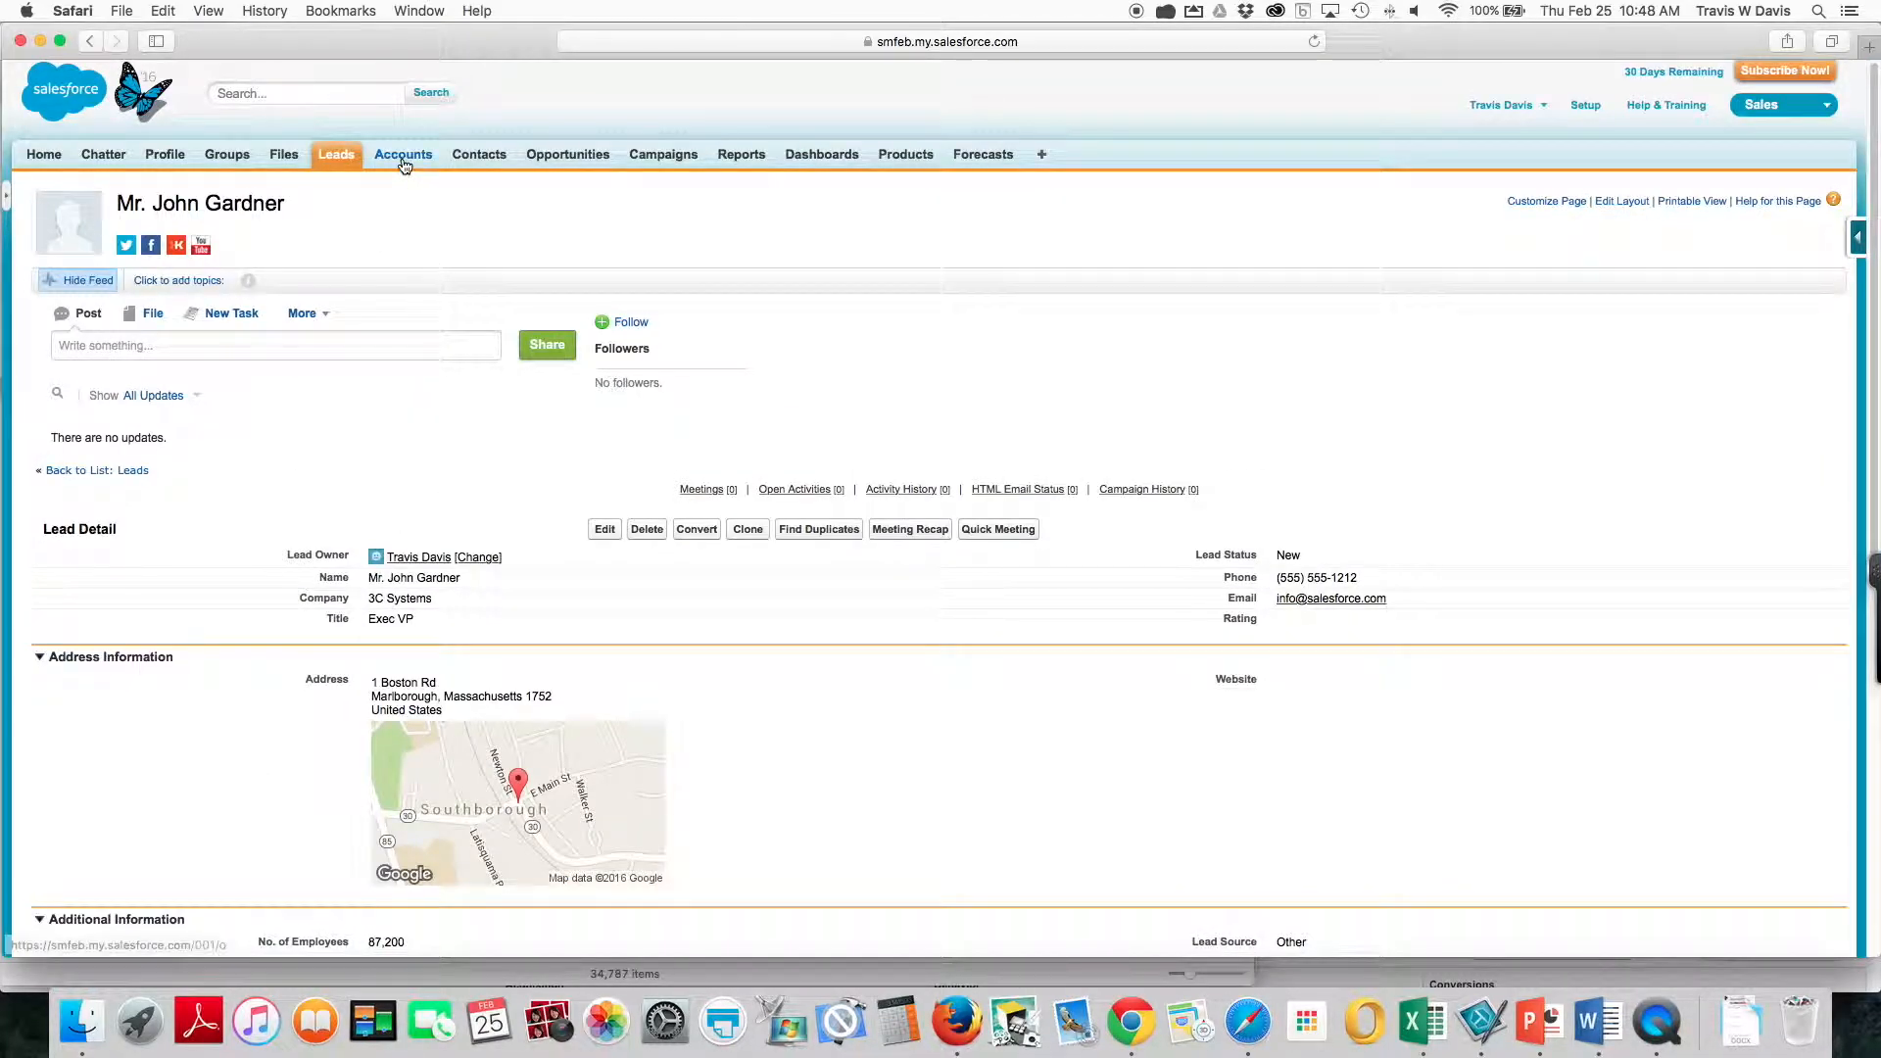
click(403, 157)
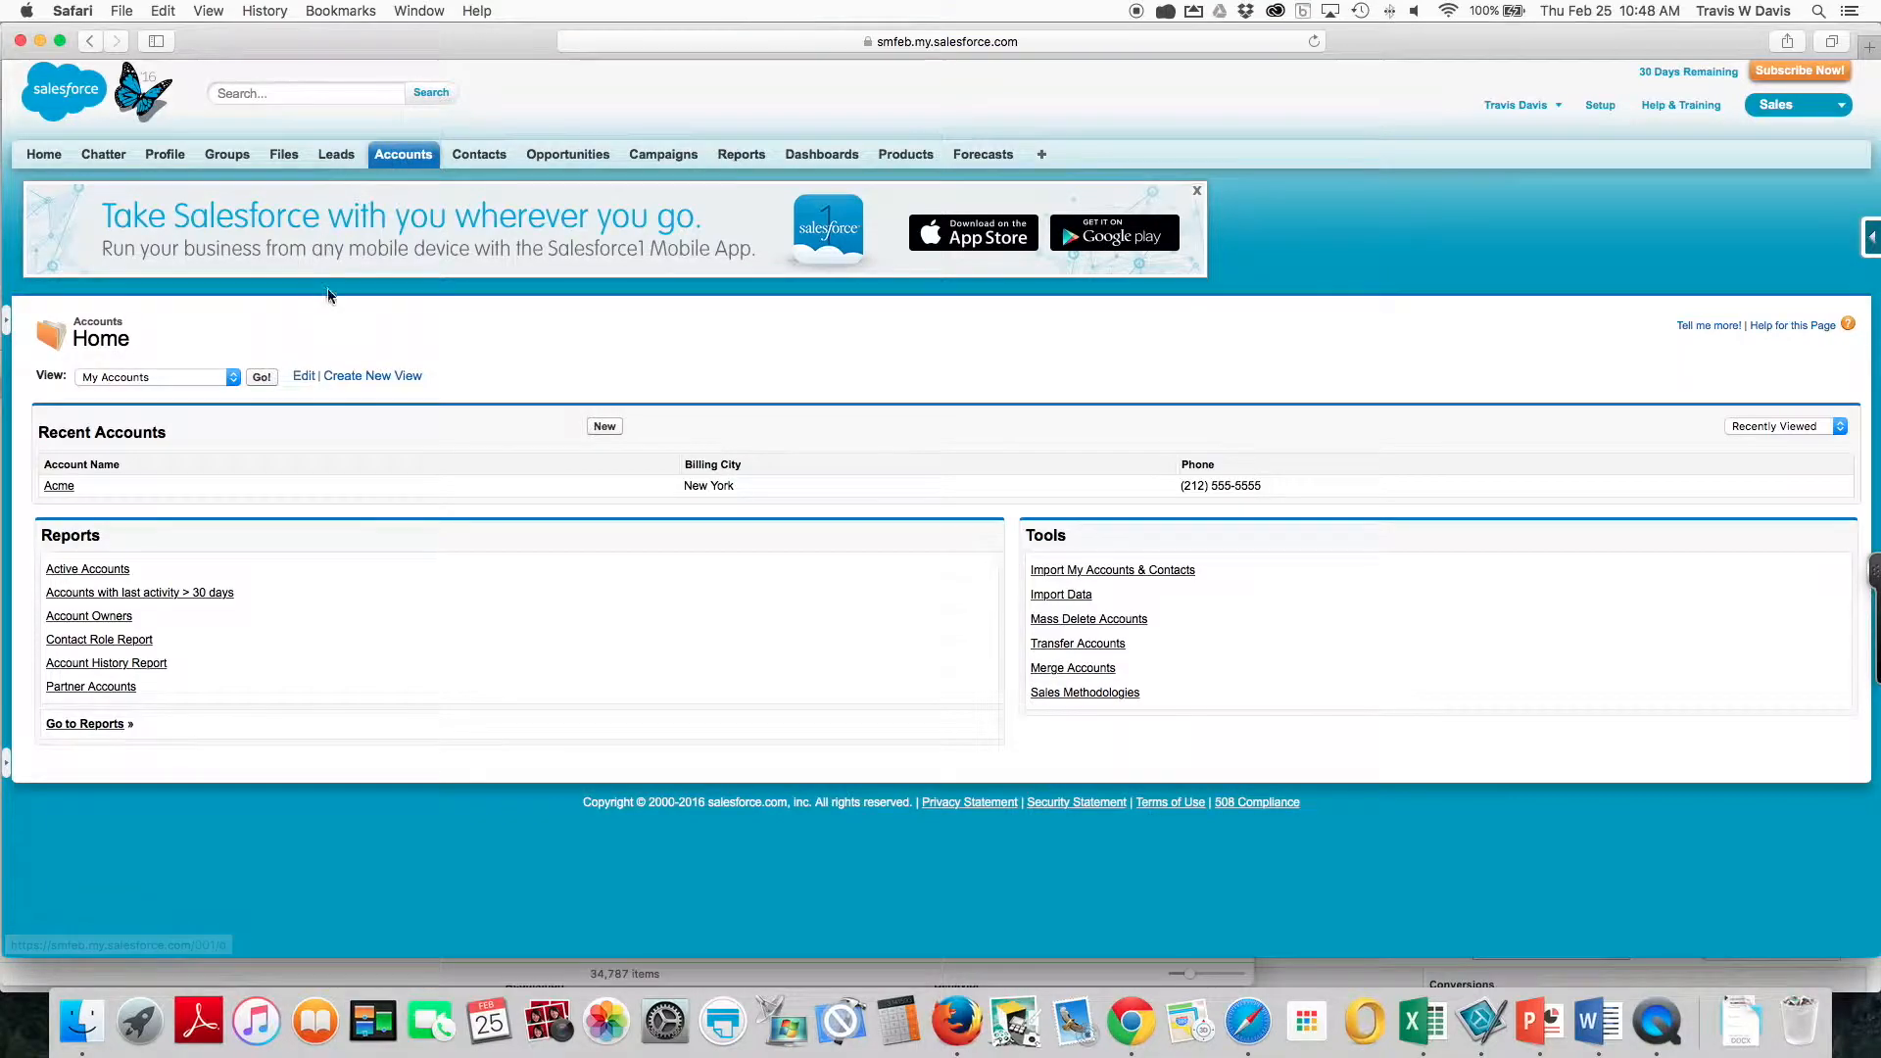
click(63, 487)
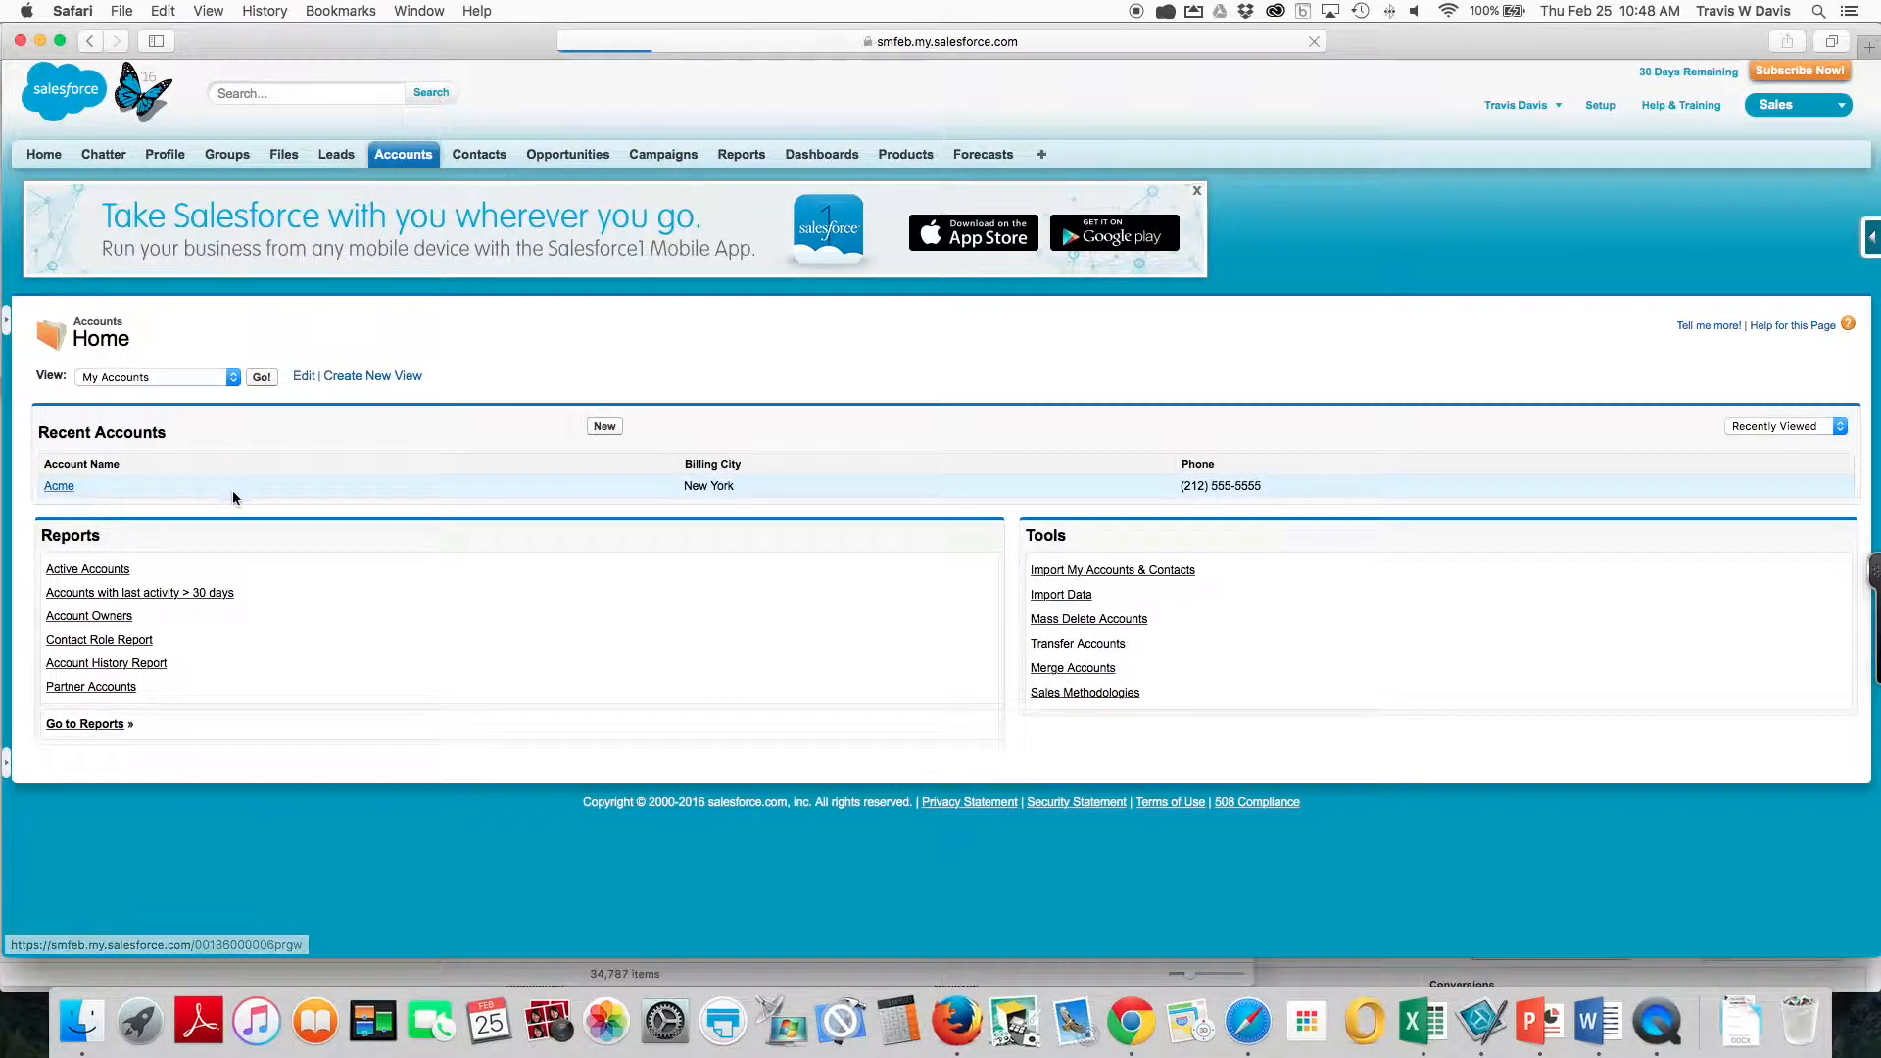
click(1617, 327)
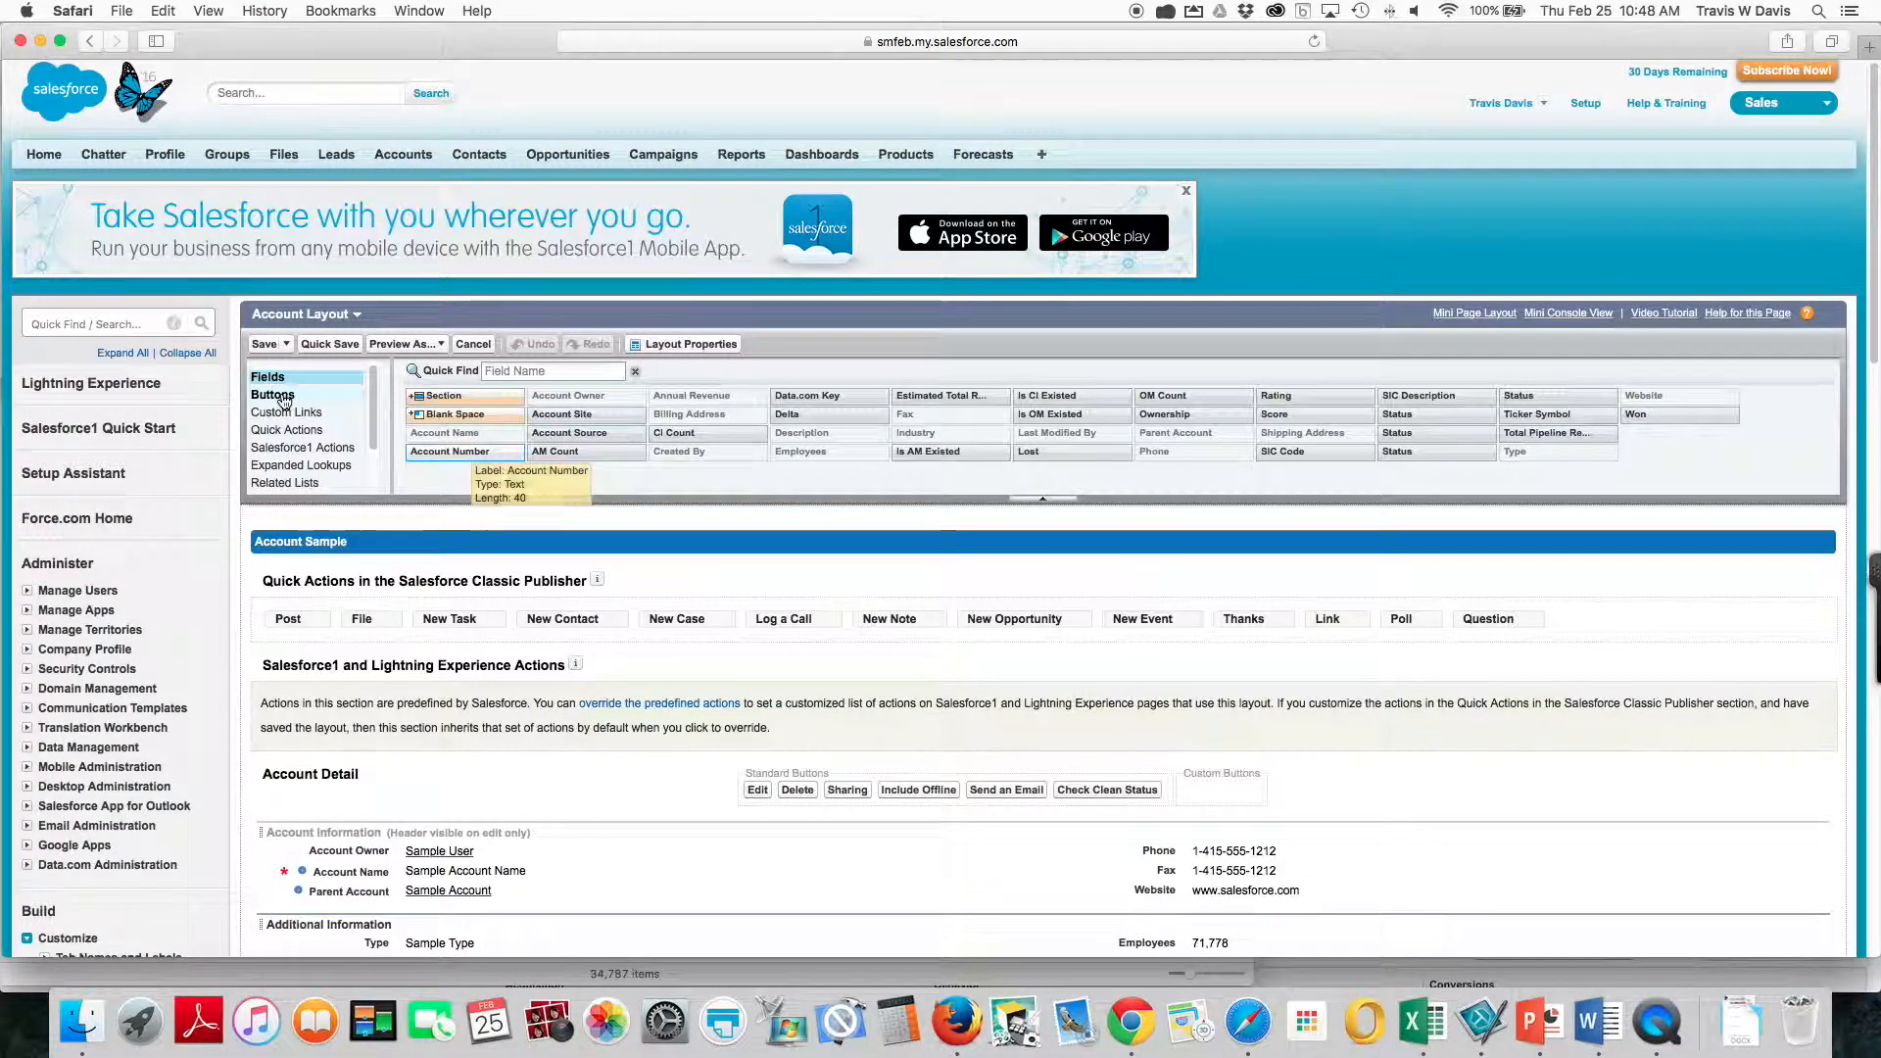
Add the Account Mapper, Account Playbook, Meeting Recap, Quick Meeting and Org Map custom buttons to the Account Detail section.
click(273, 395)
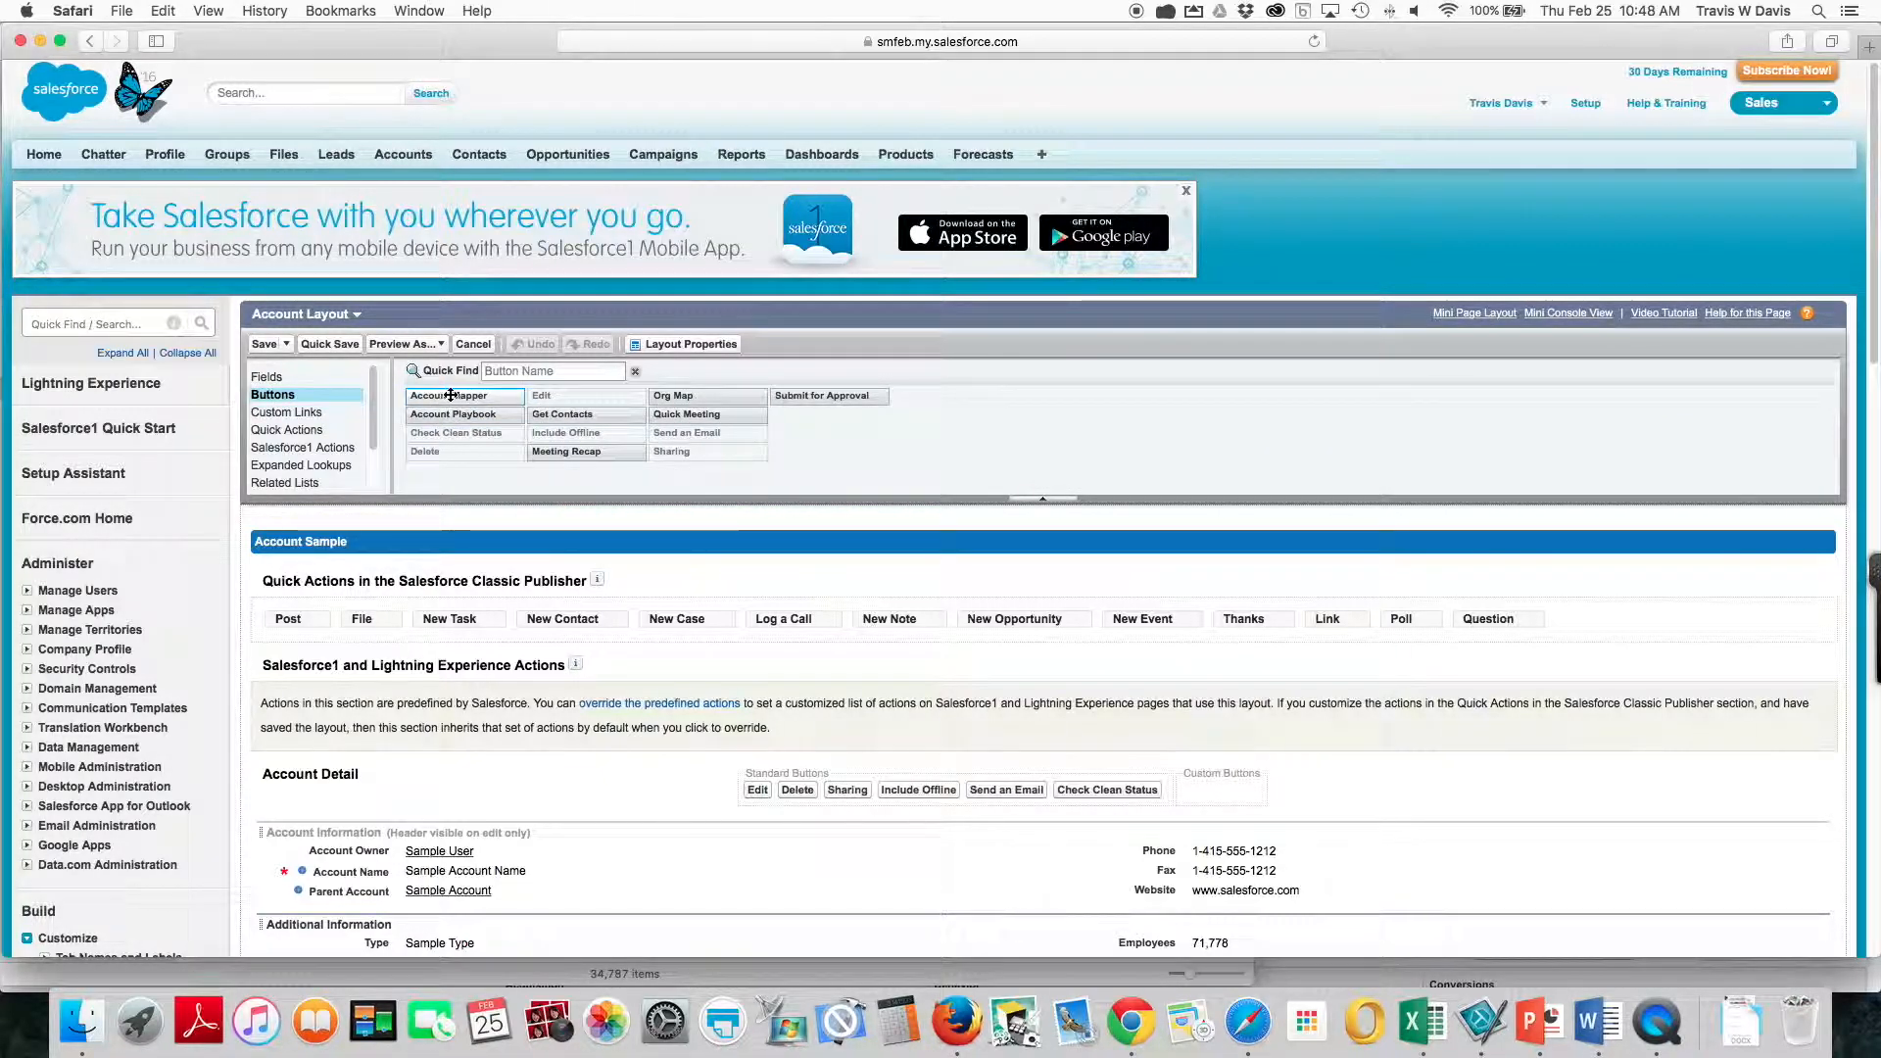
drag(449, 395, 1225, 790)
drag(452, 413, 1275, 791)
drag(611, 460, 1389, 789)
drag(682, 415, 1768, 788)
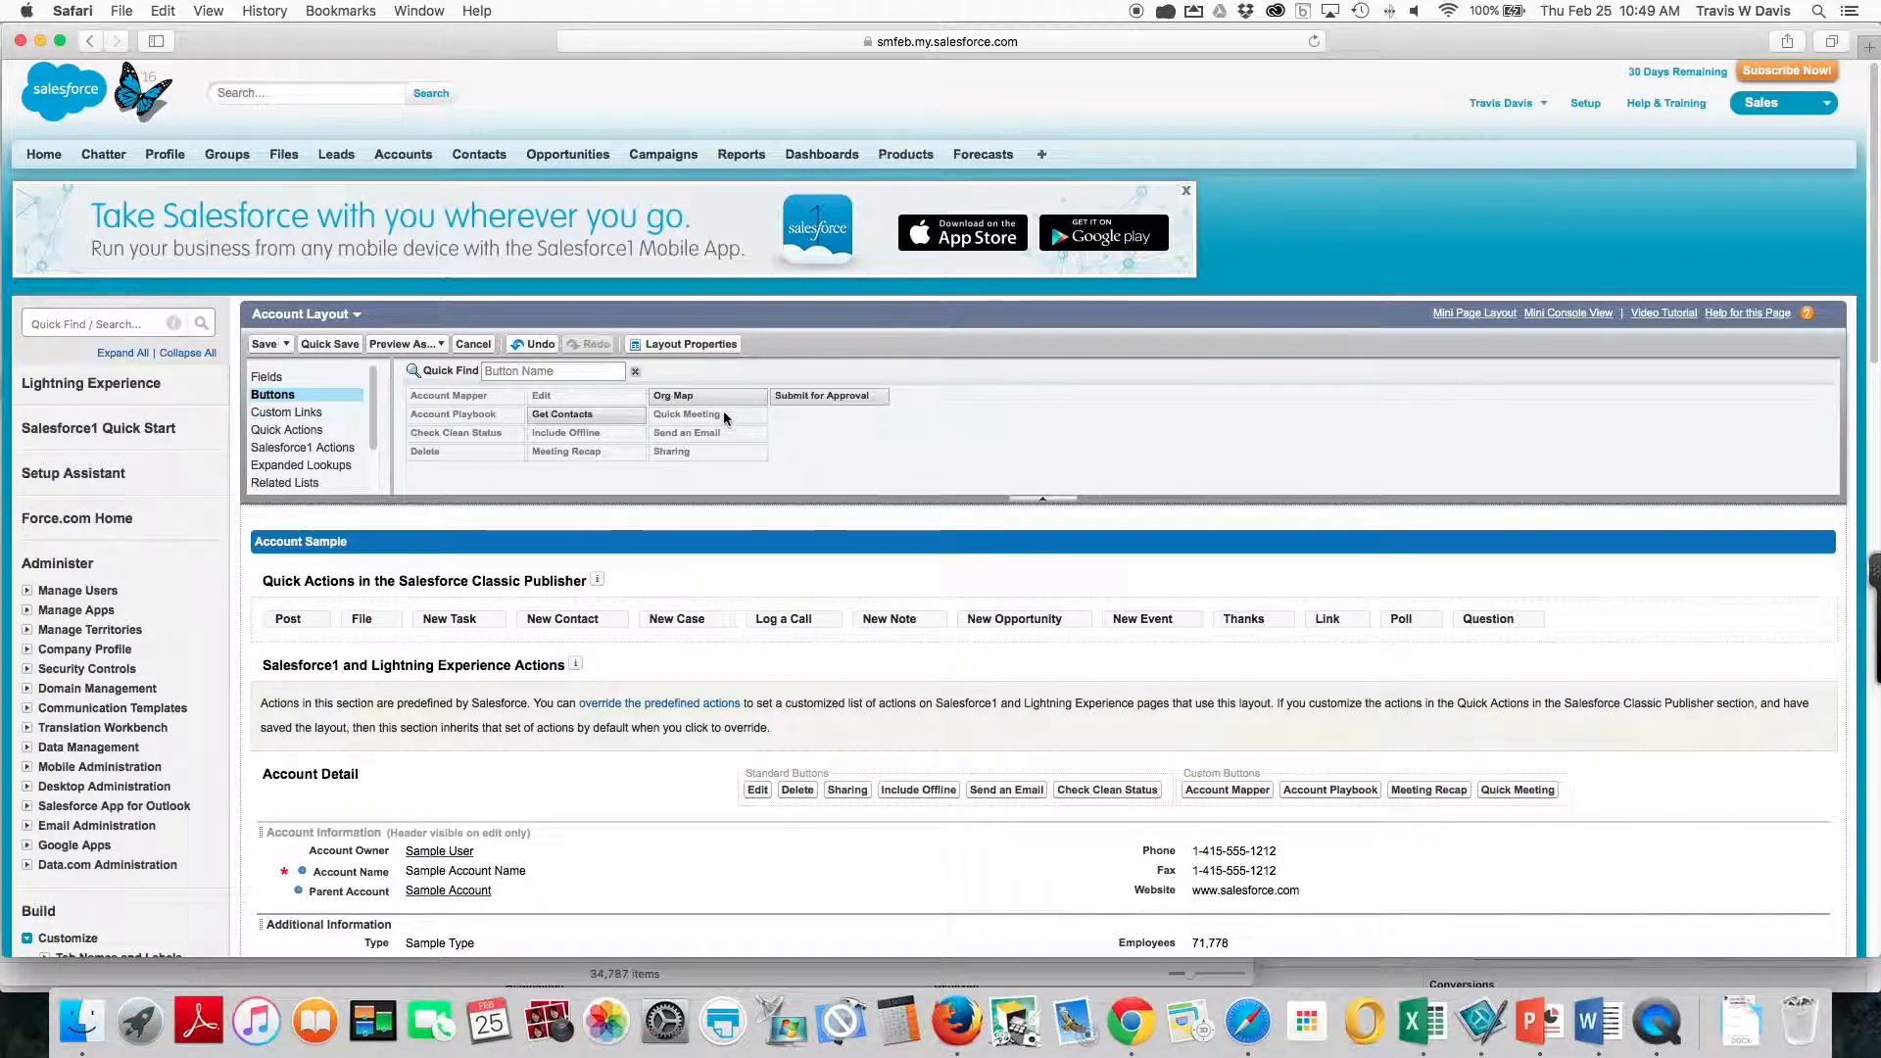
drag(730, 396, 1577, 799)
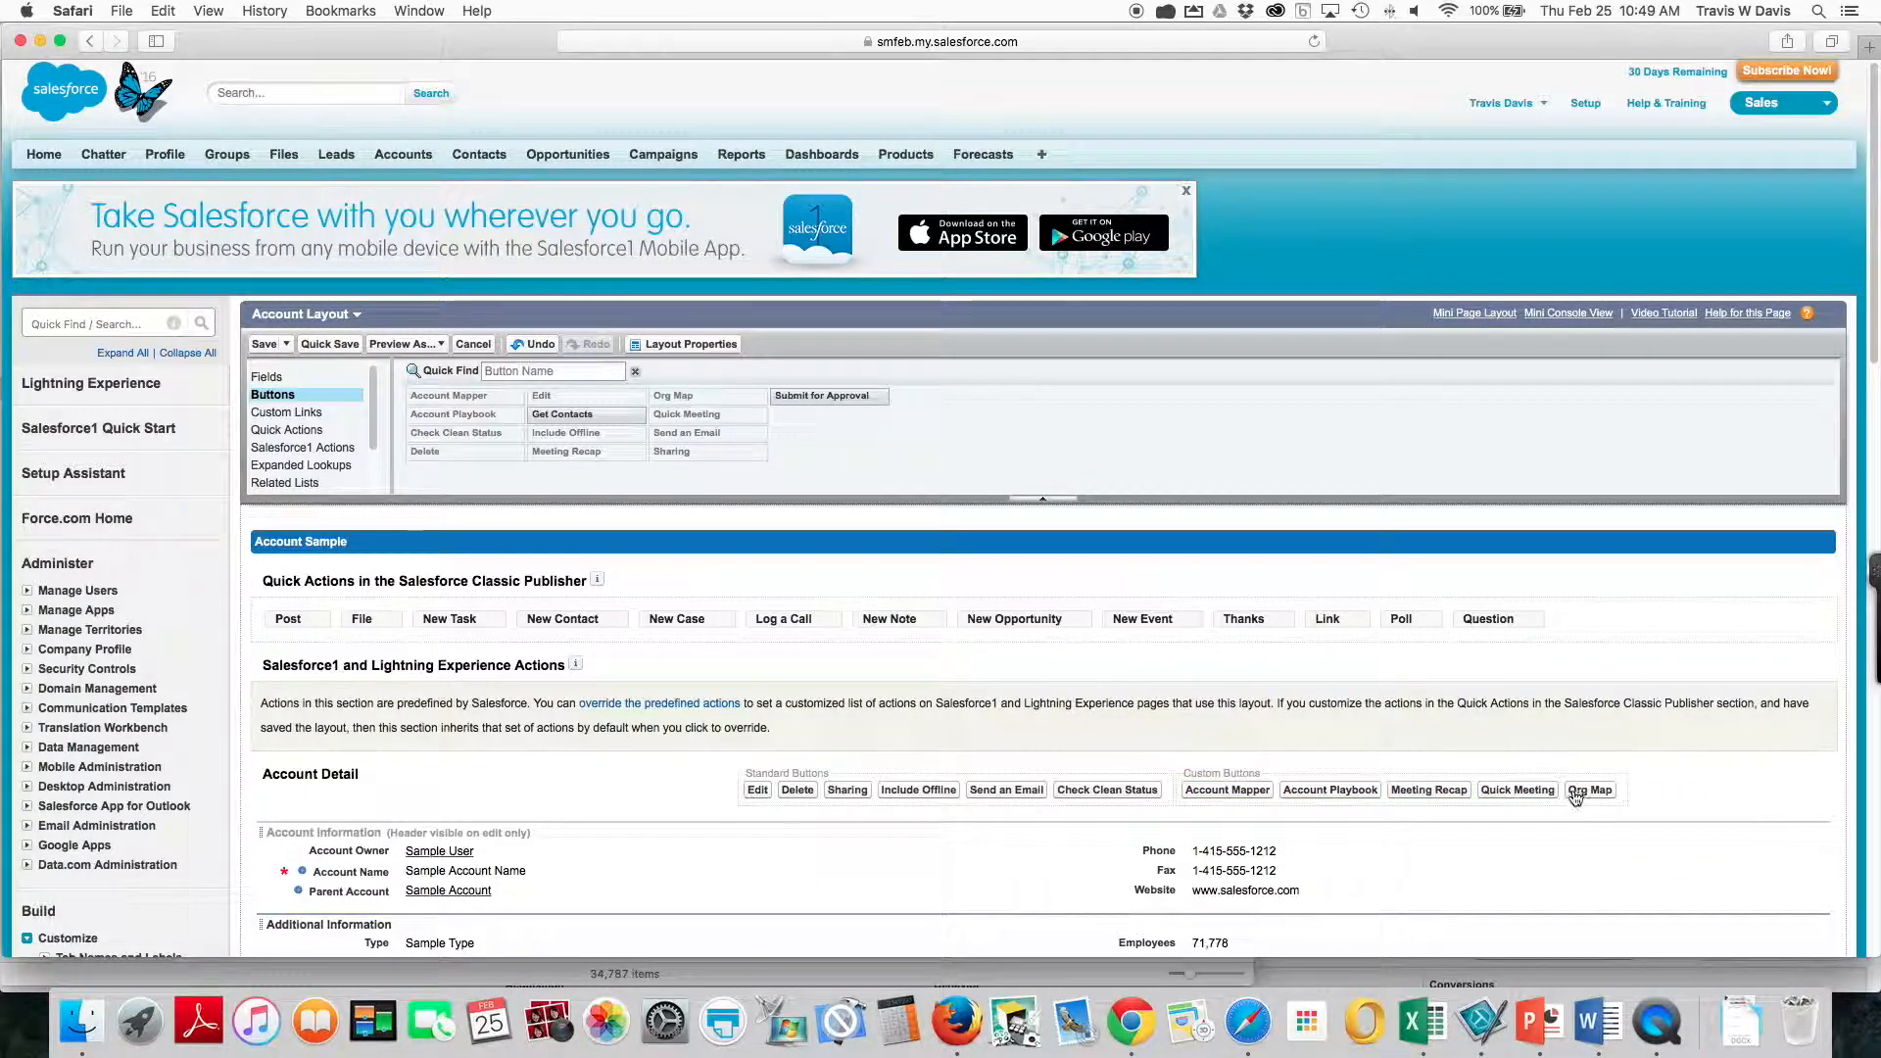
Add the Meetings related list above Contacts and save the account layout, overwriting users' related list customizations.
click(299, 483)
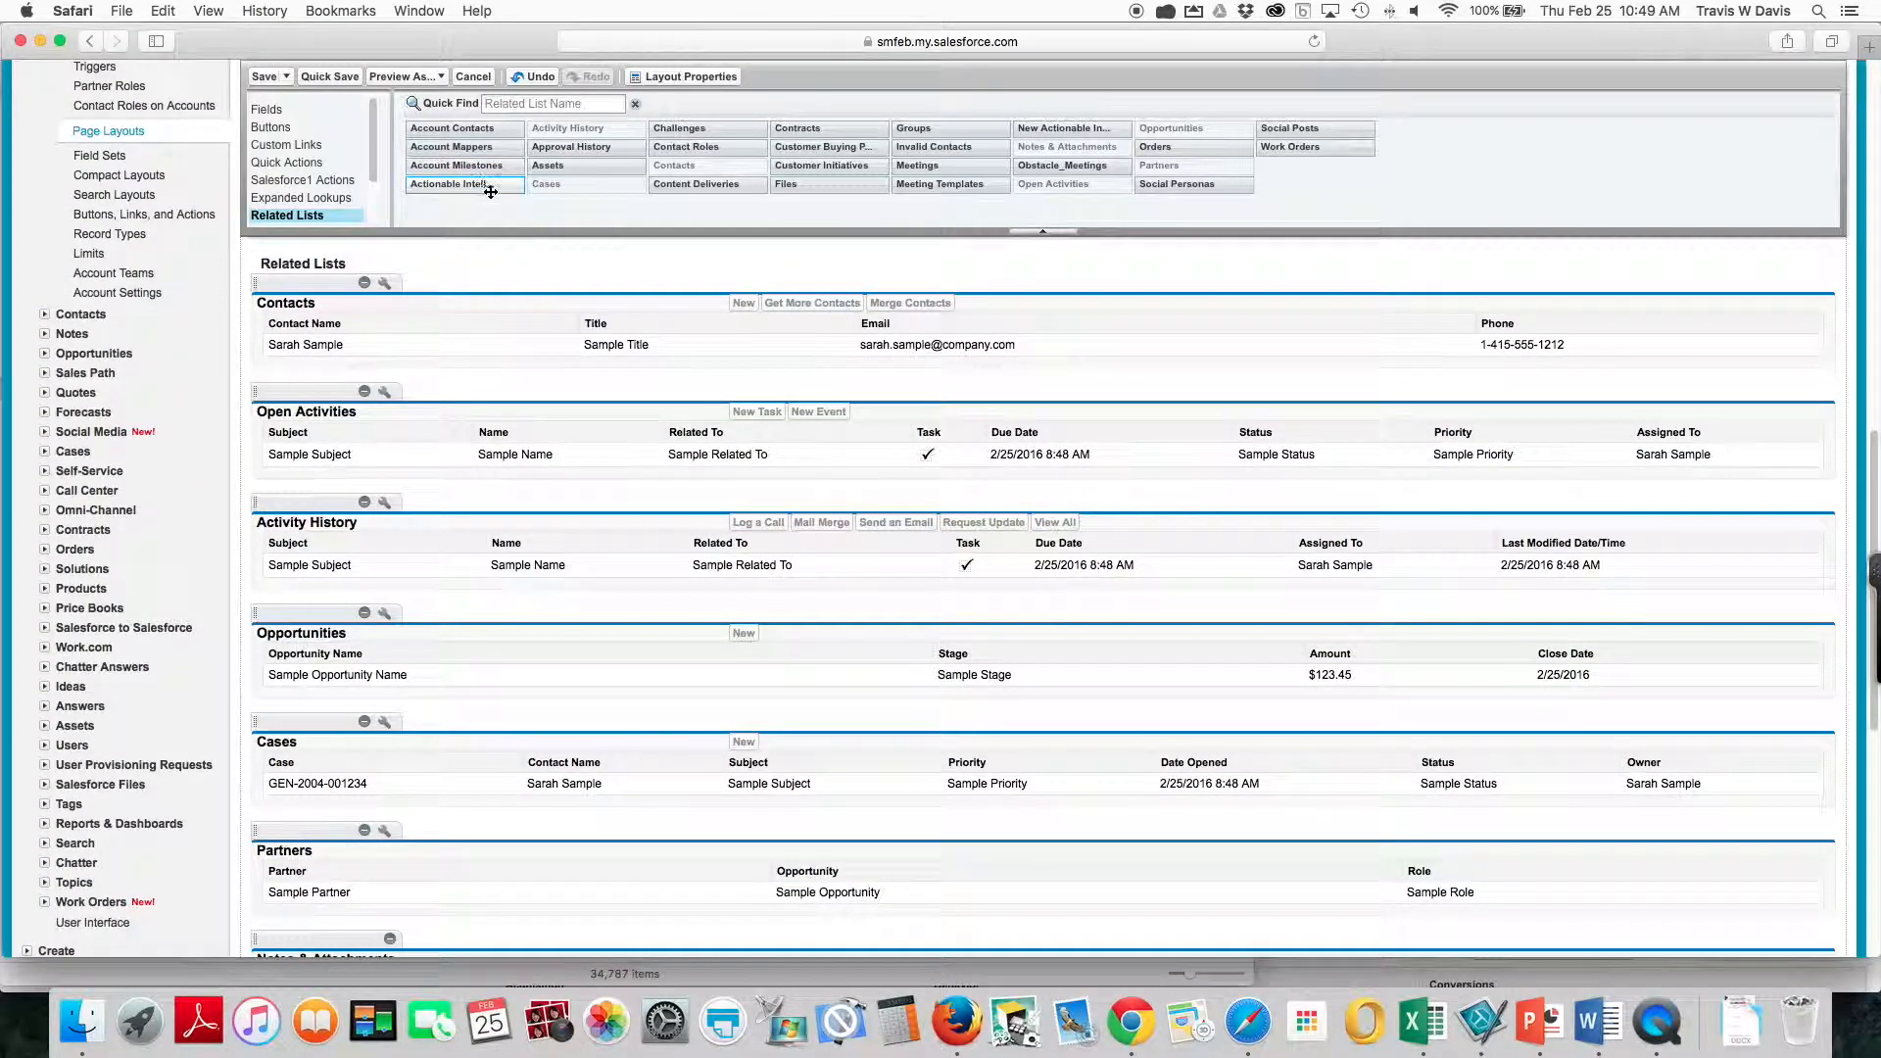
drag(913, 169, 449, 290)
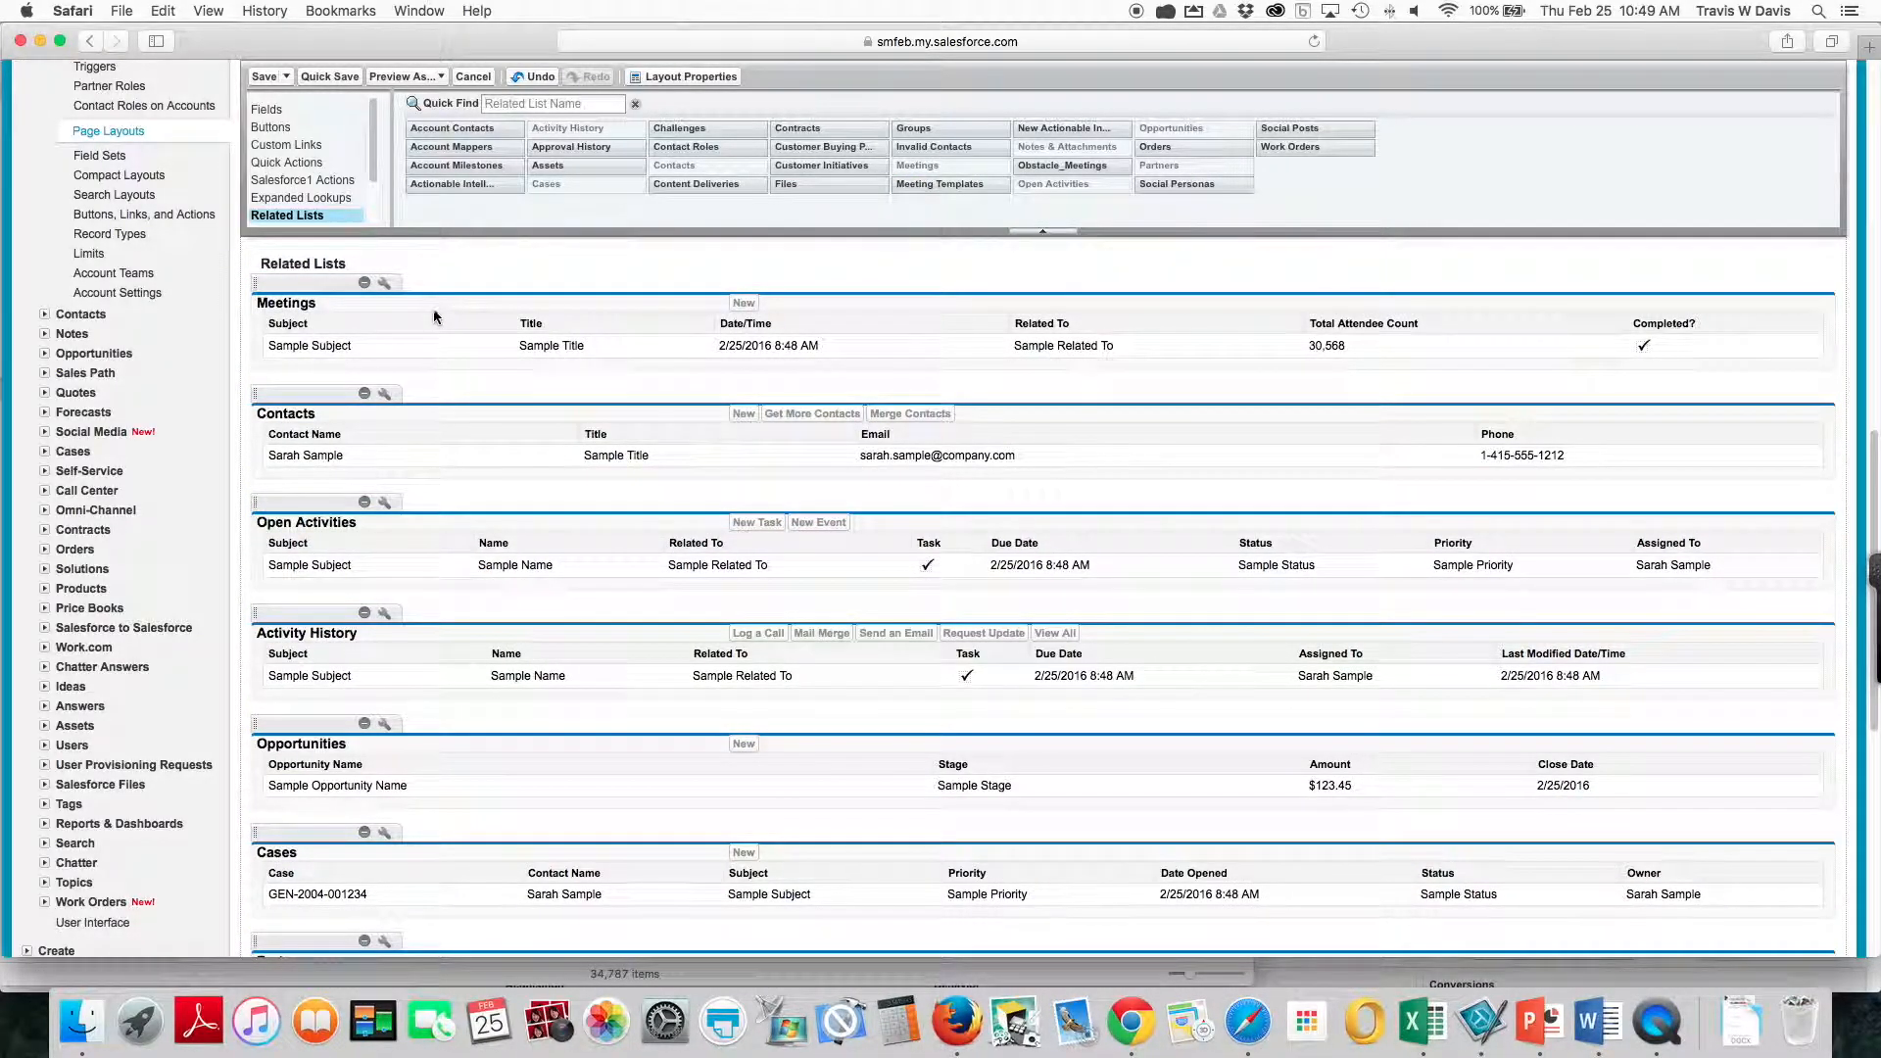
click(264, 78)
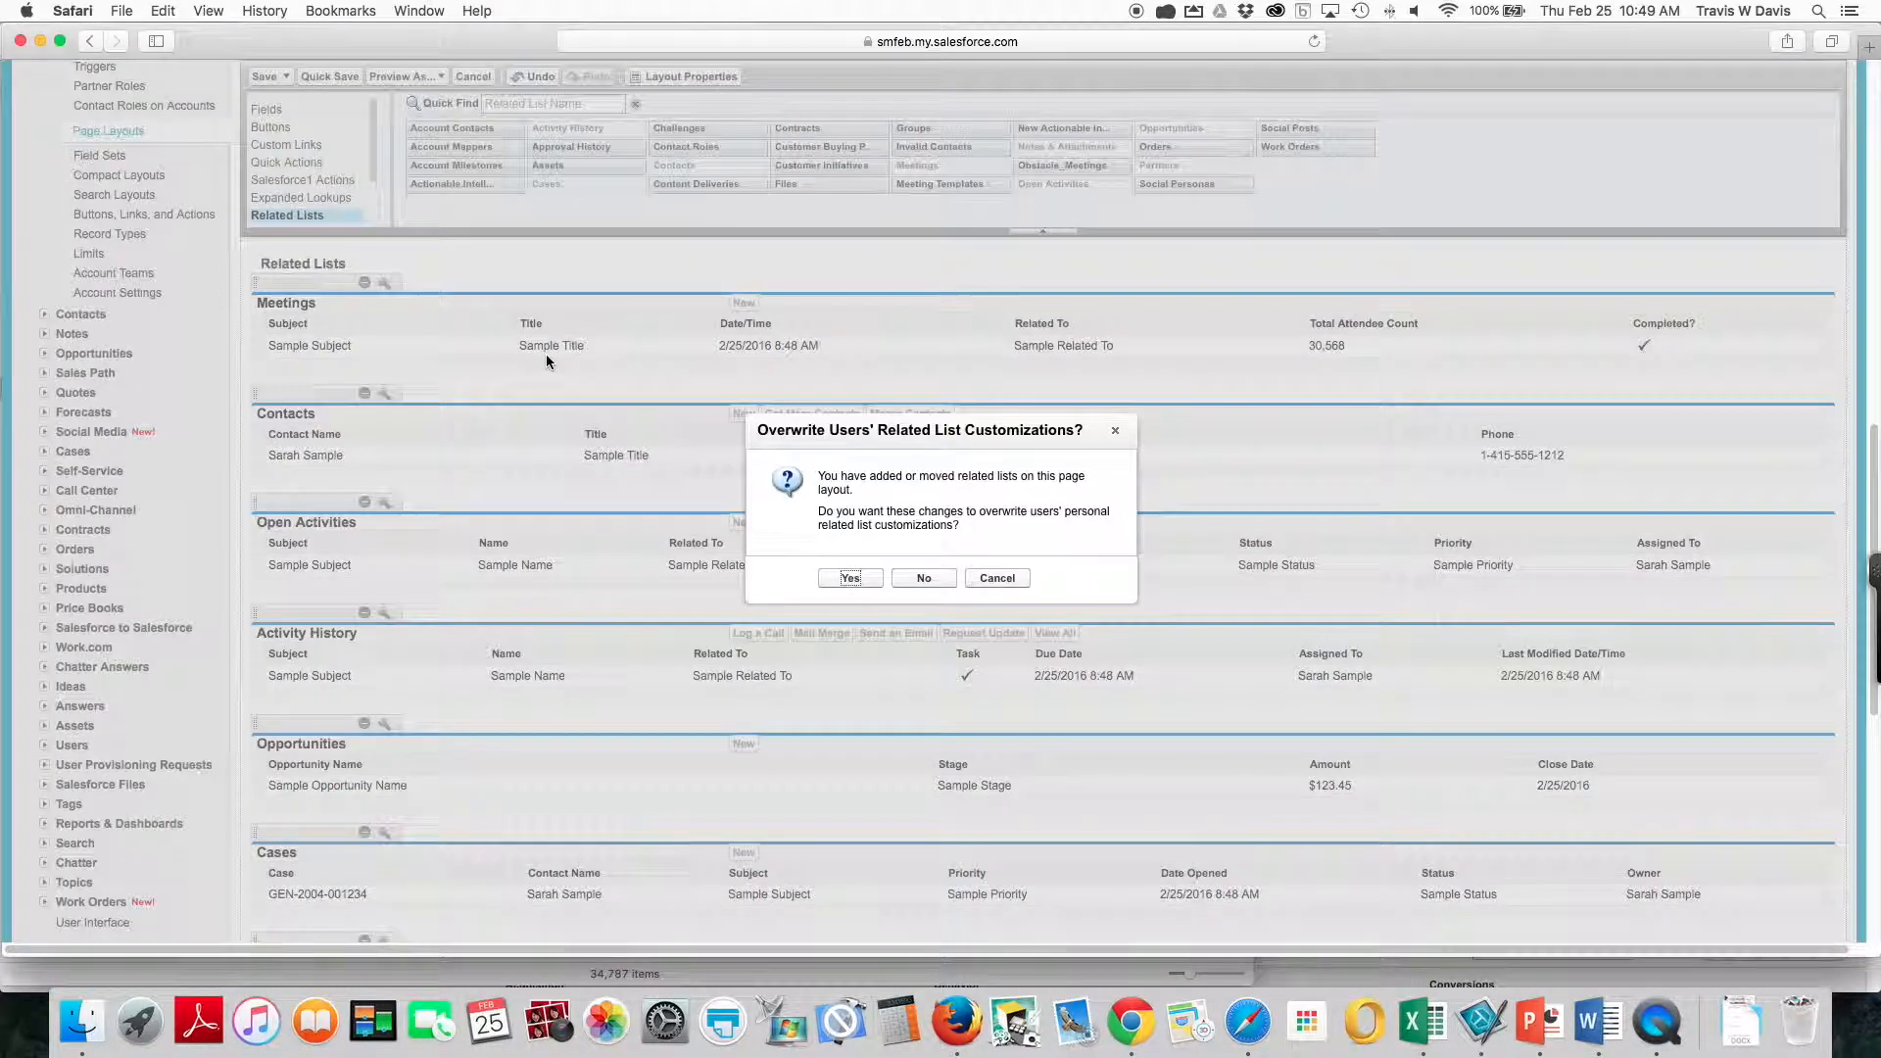
click(849, 579)
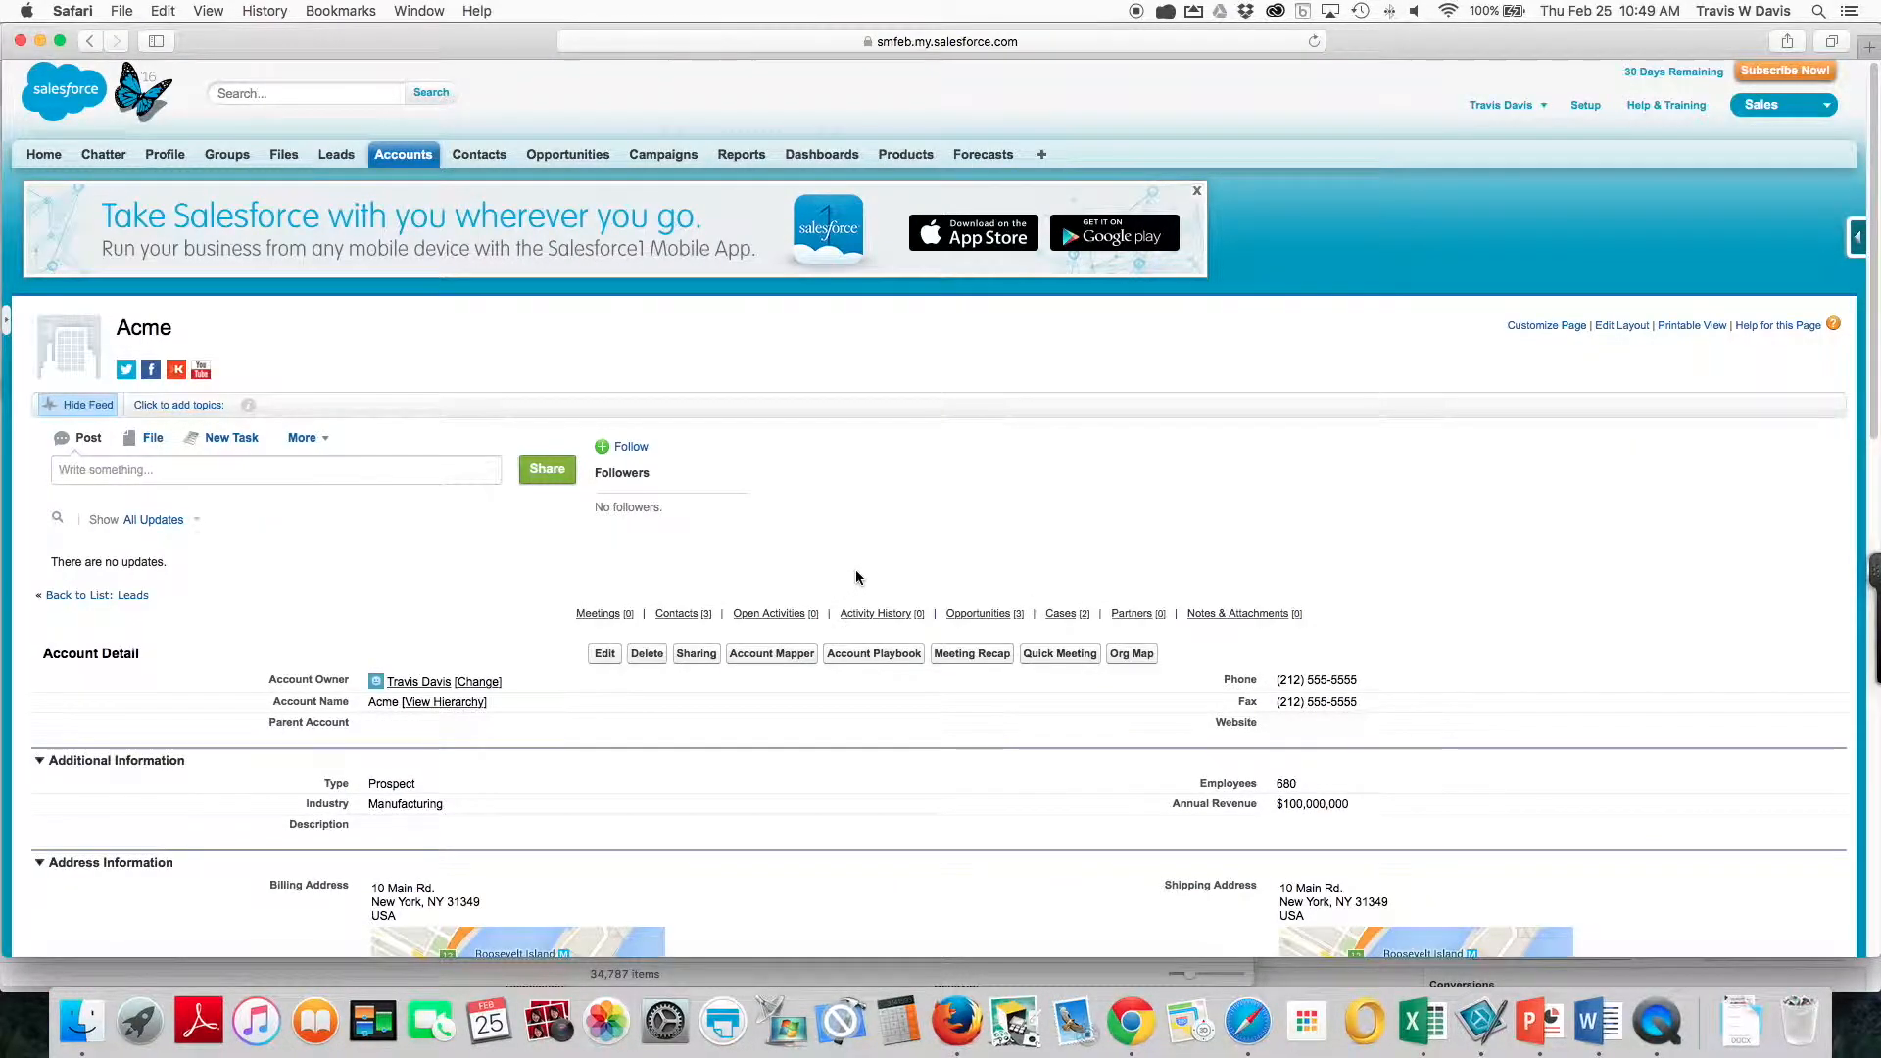
Open the contact record of Global Media's Sales Manager and start editing its page layout.
scroll(852, 578, down, 5)
scroll(869, 566, down, 3)
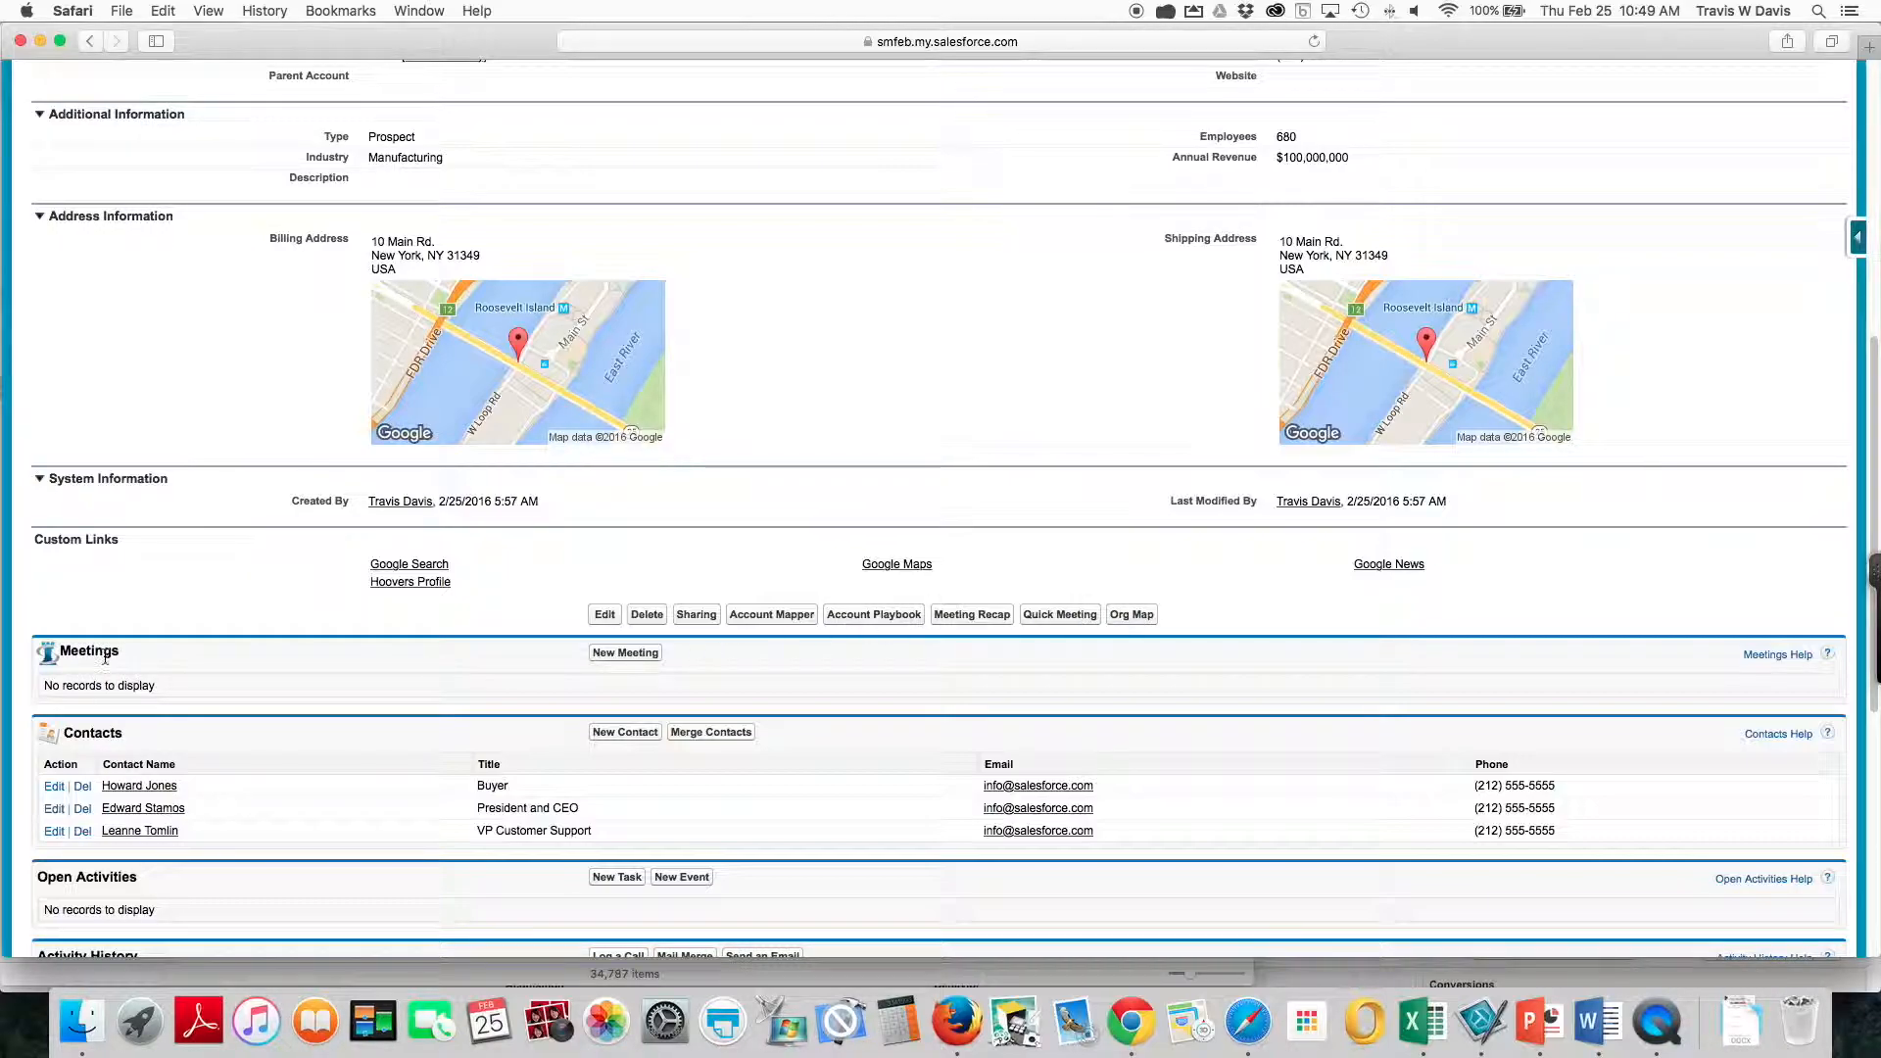
scroll(105, 658, up, 7)
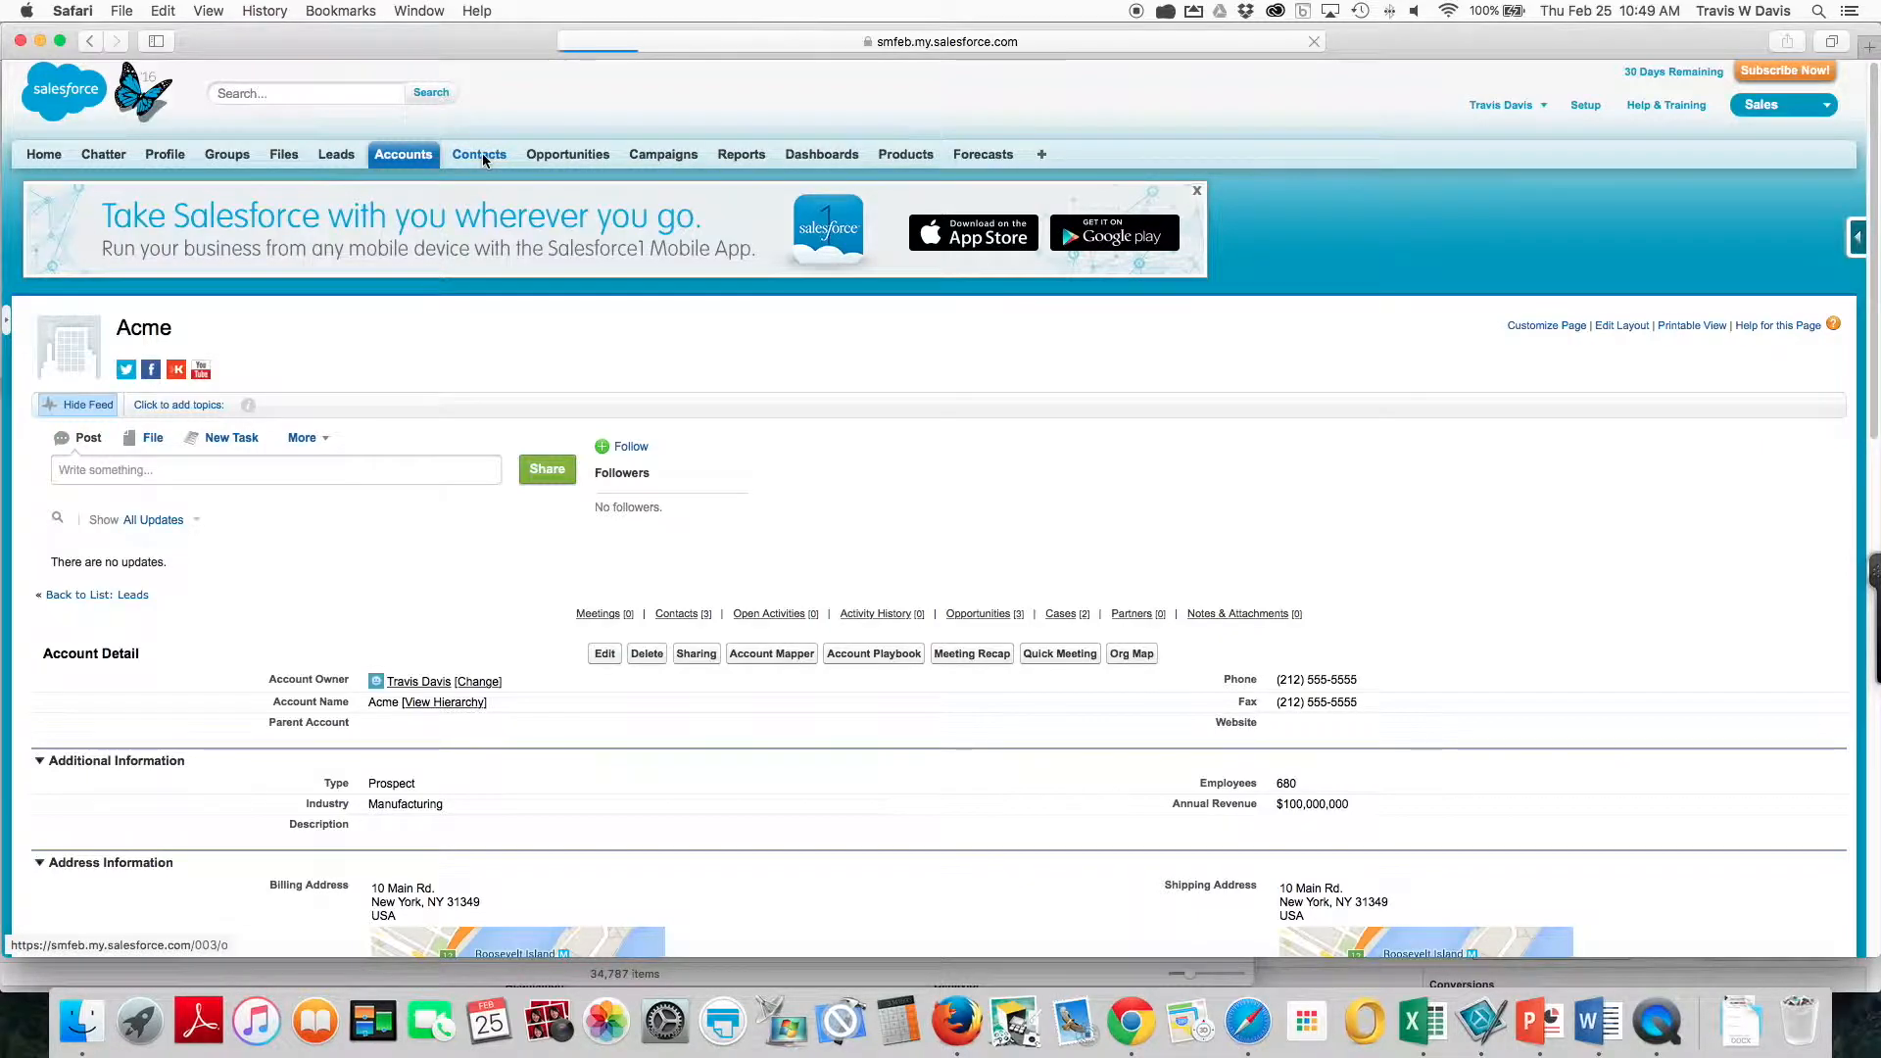
click(261, 379)
click(162, 420)
scroll(630, 427, down, 4)
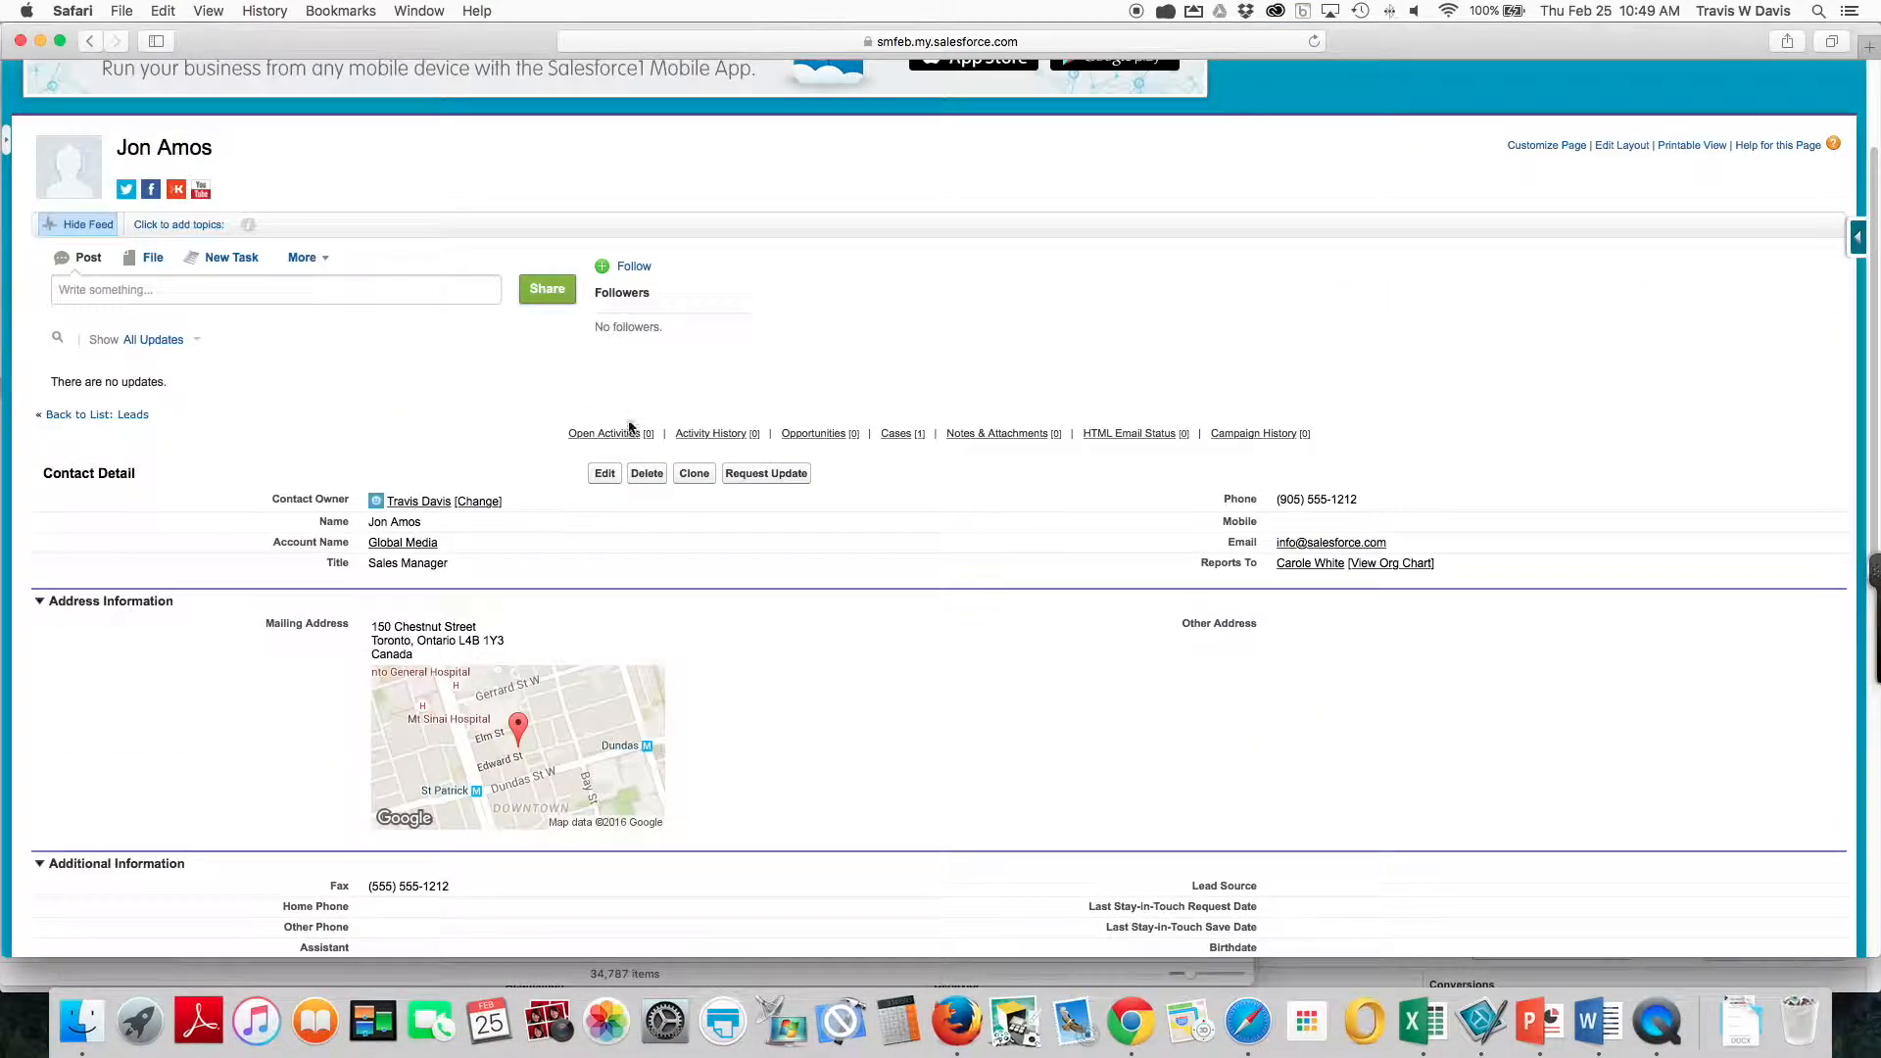
click(1624, 146)
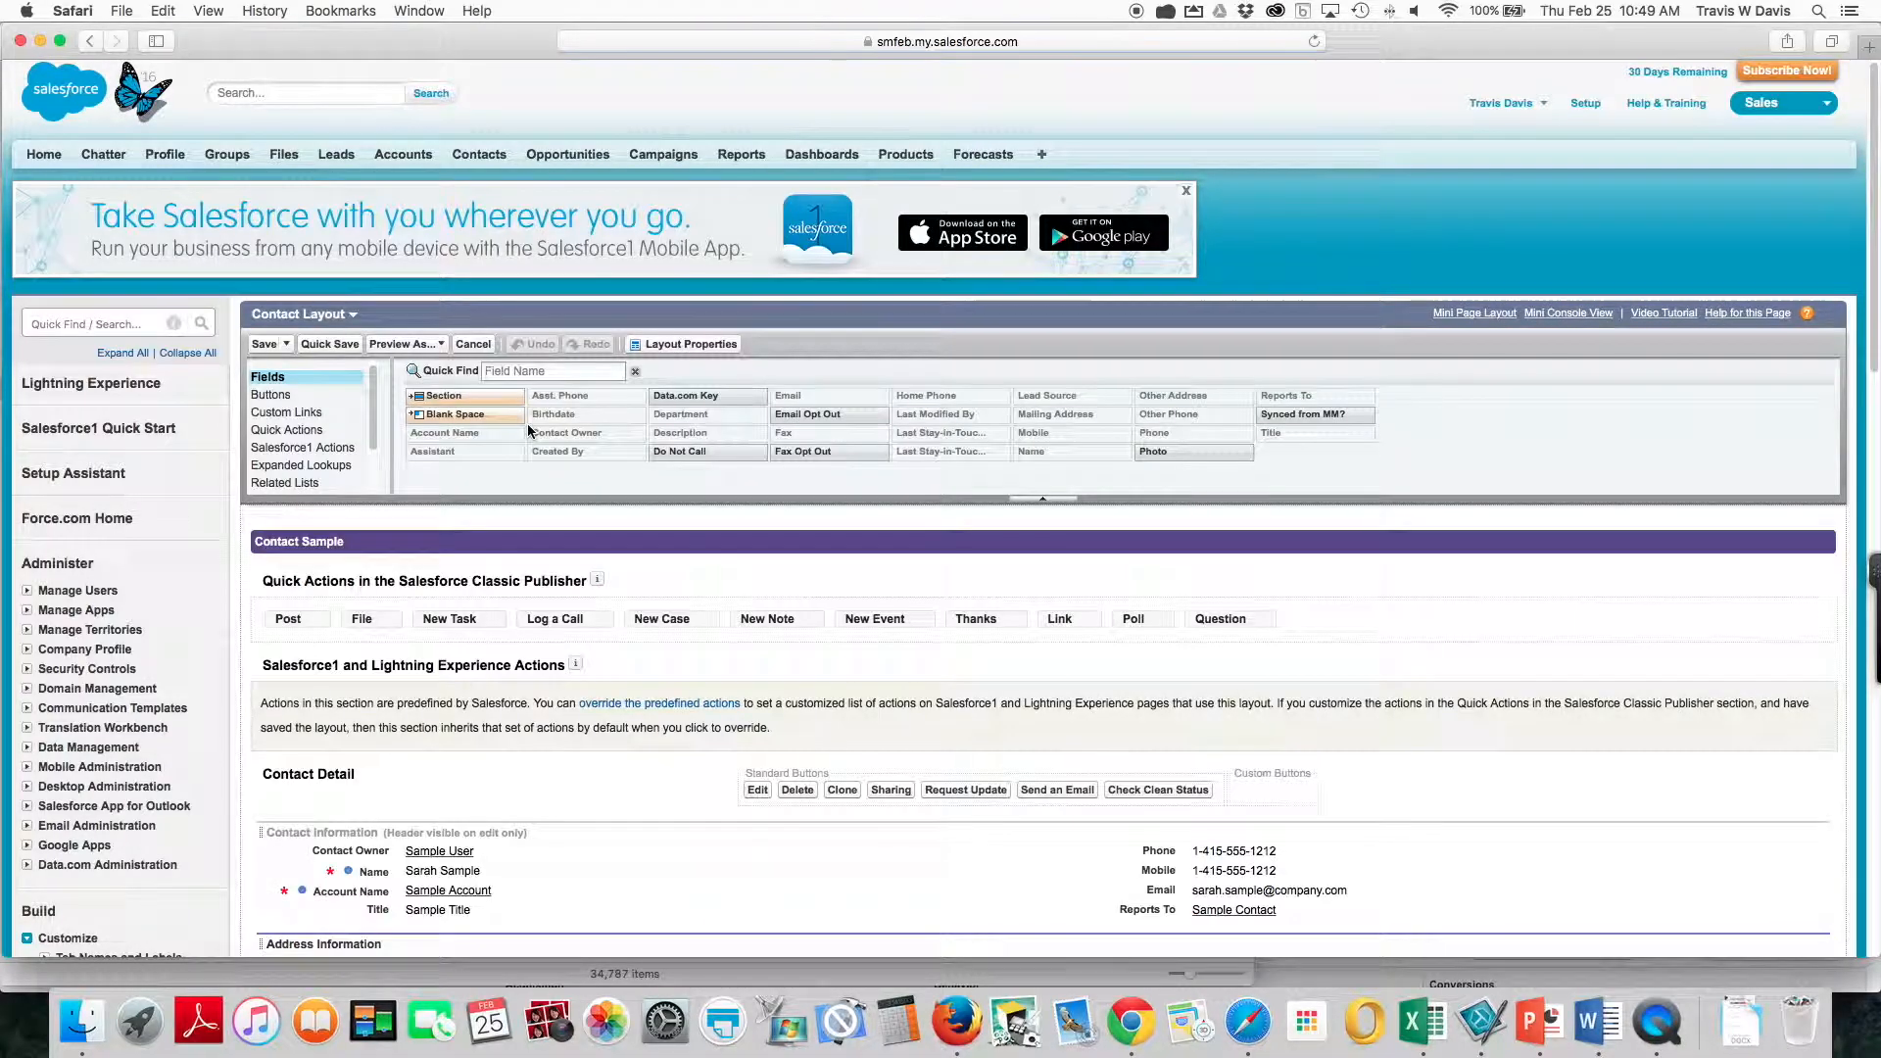
Add the Meeting Recap and Quick Meeting custom buttons to the Contact Detail section of the layout.
scroll(529, 430, down, 2)
click(273, 324)
drag(624, 375, 1274, 720)
drag(559, 344, 1337, 723)
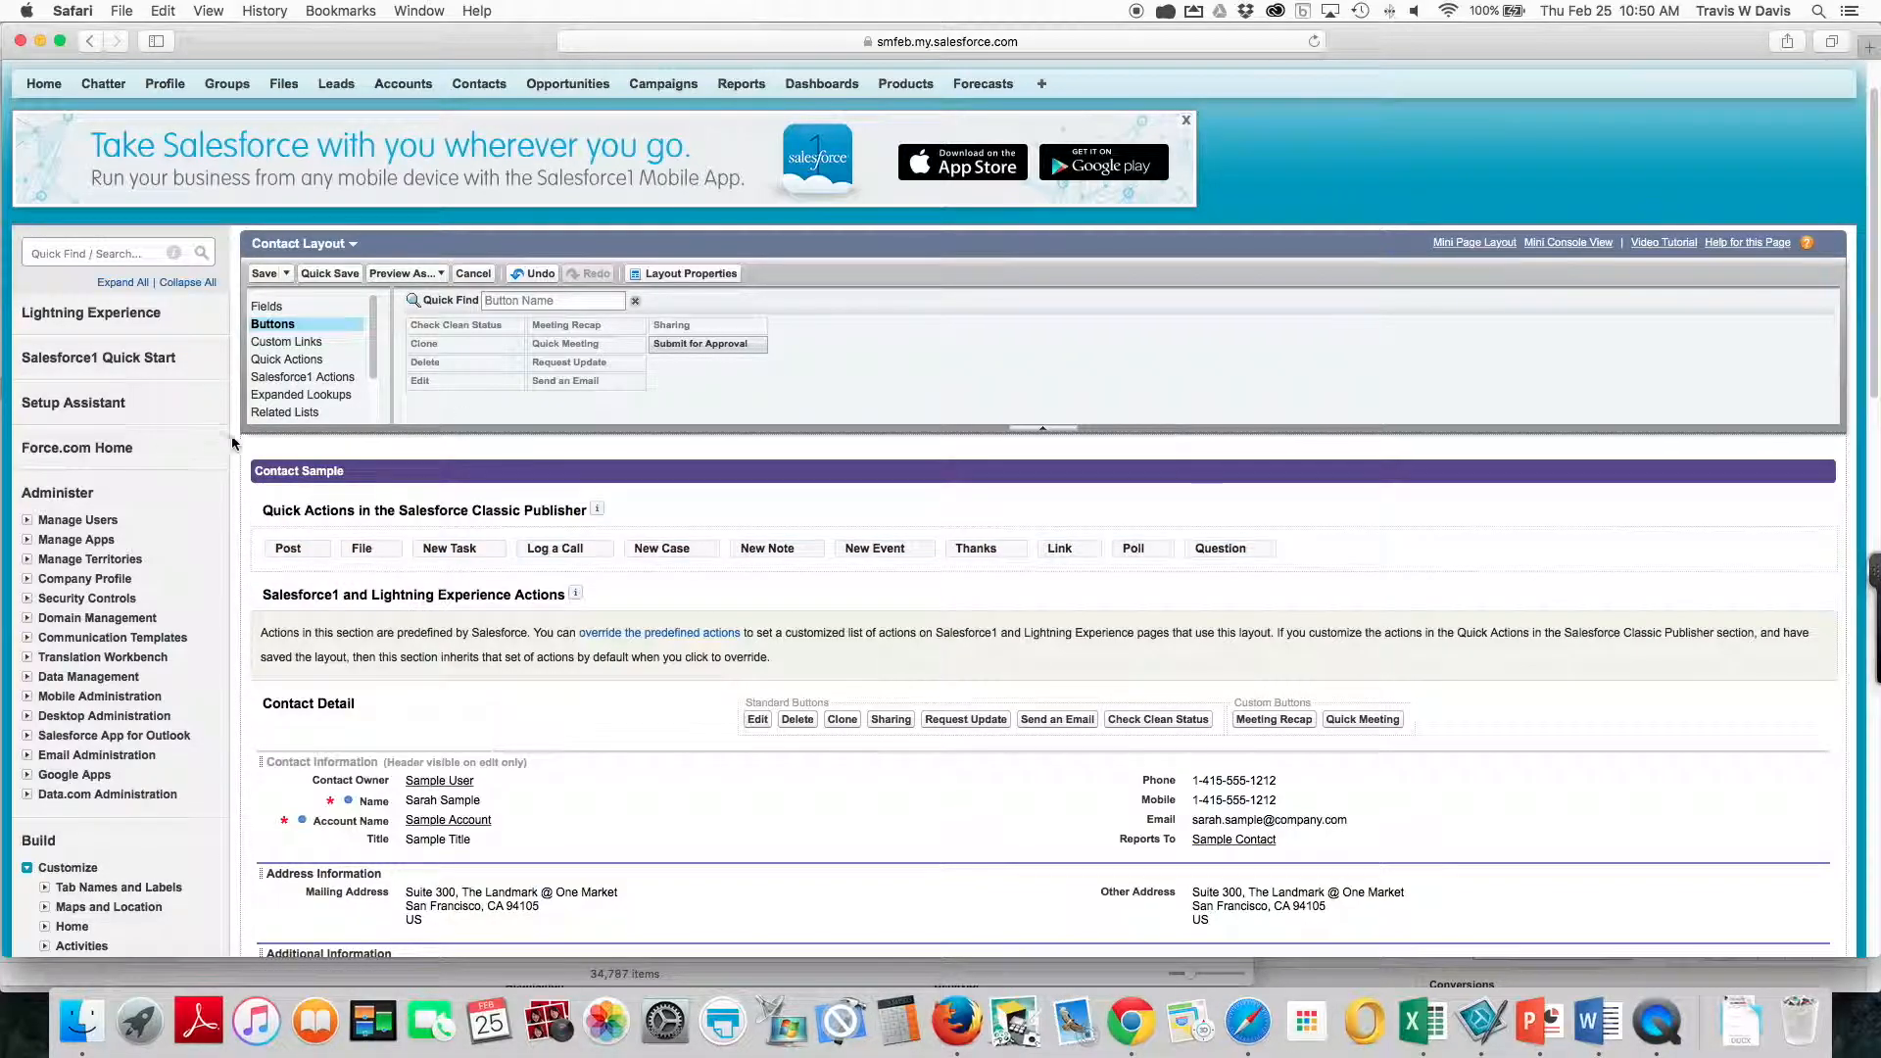
Add the Meetings related list above Open Activities and the Meeting Attendees (Contact) related list above Meetings in the contact layout.
click(307, 411)
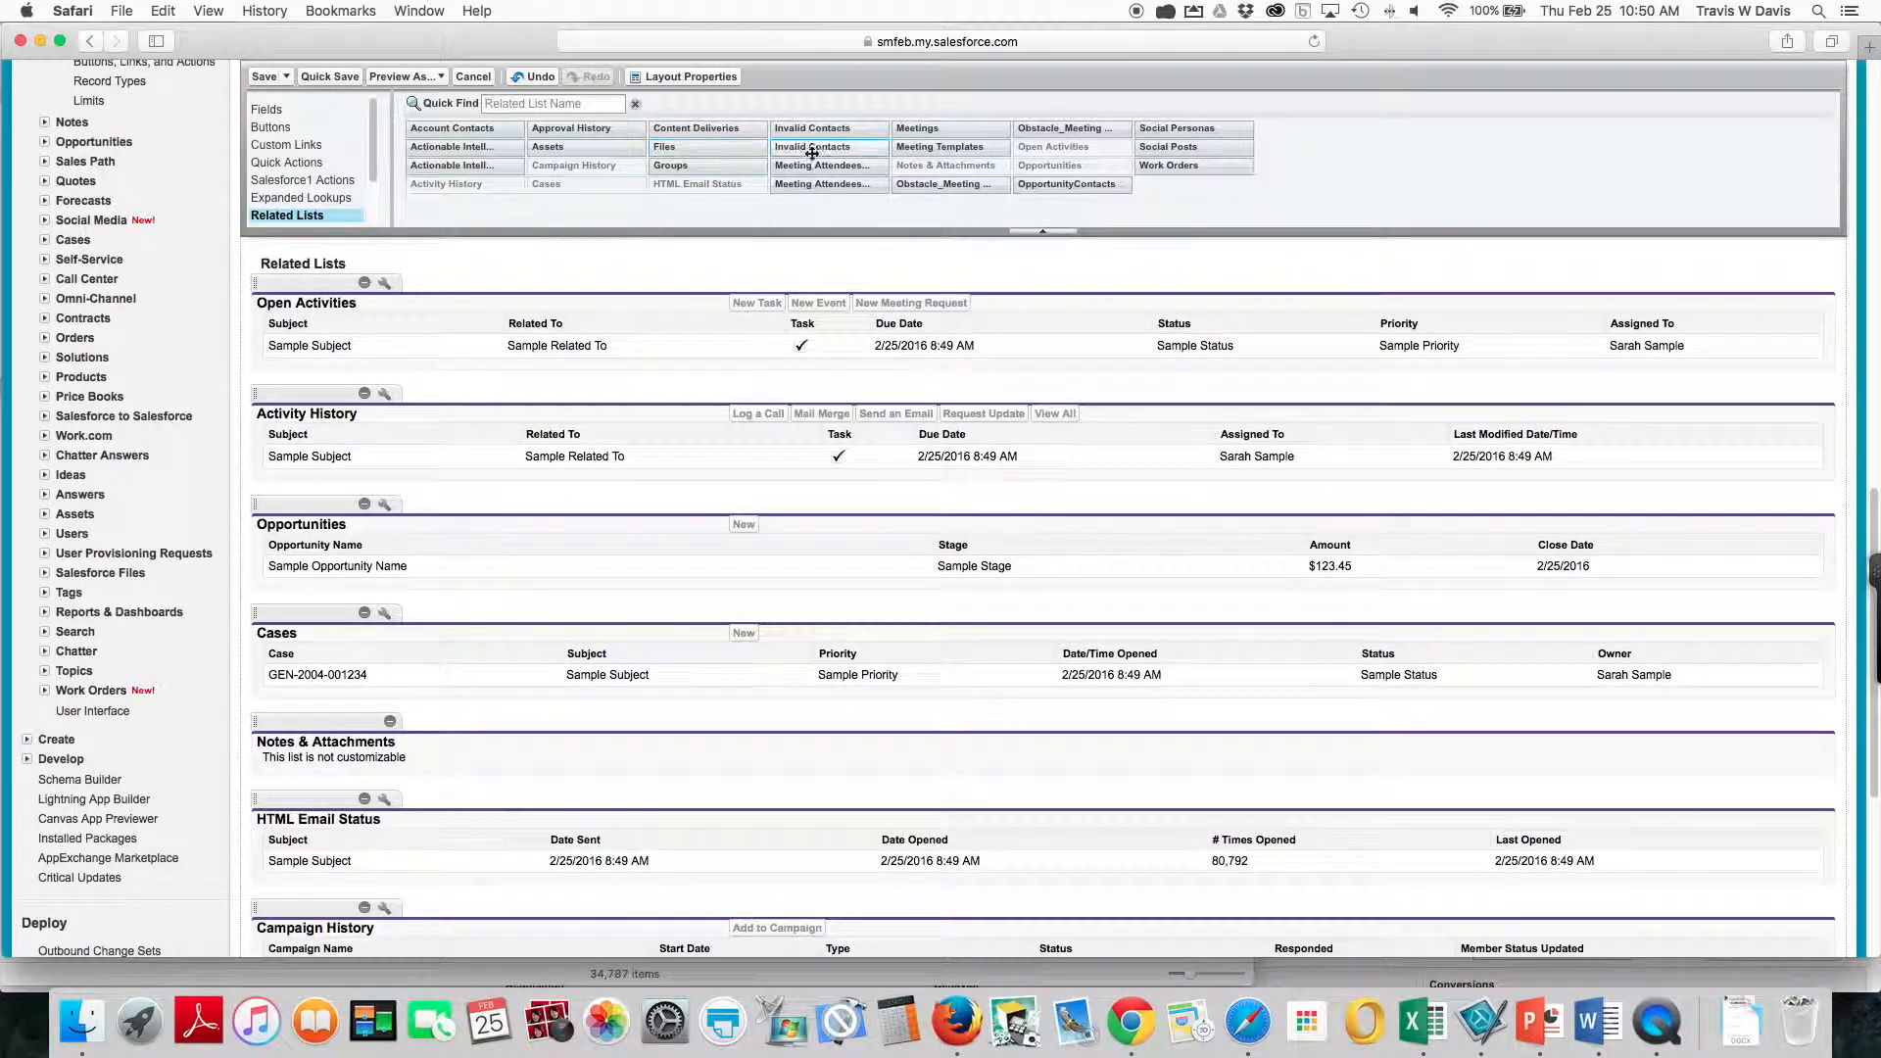
drag(907, 126, 443, 288)
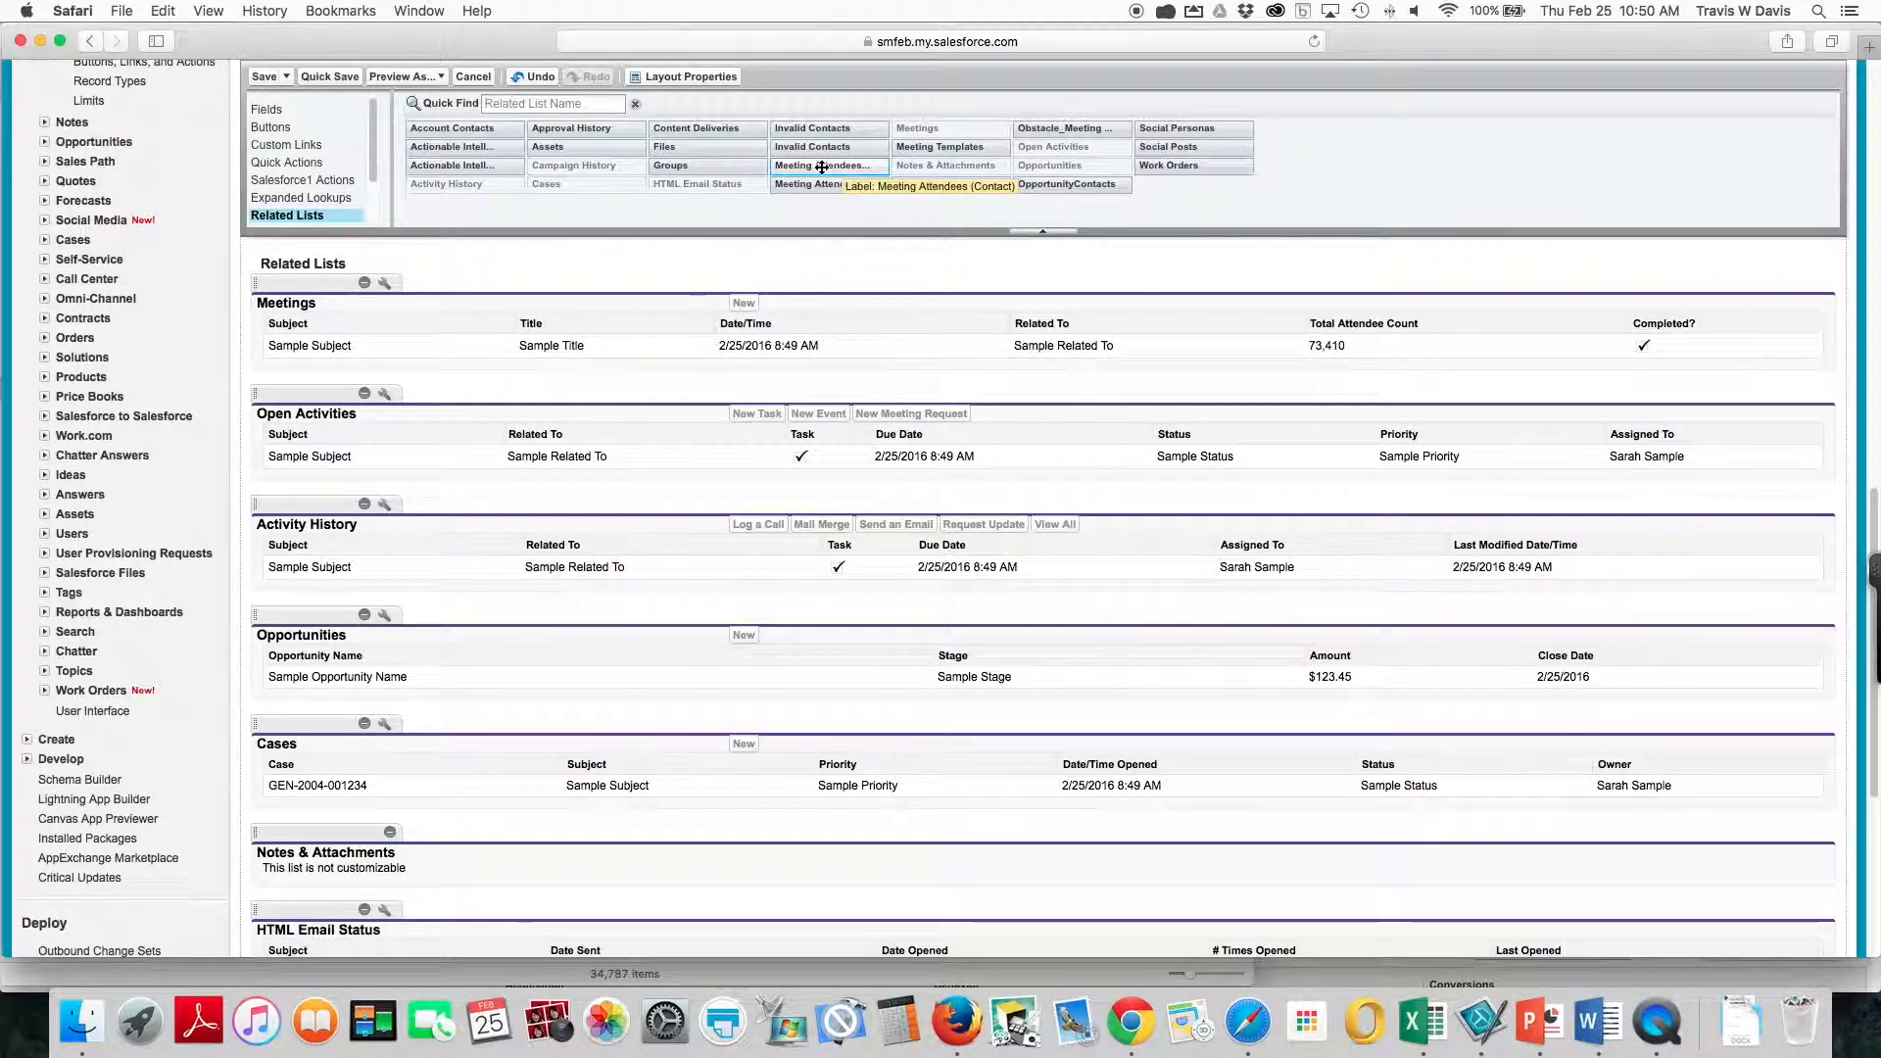
drag(808, 167, 470, 353)
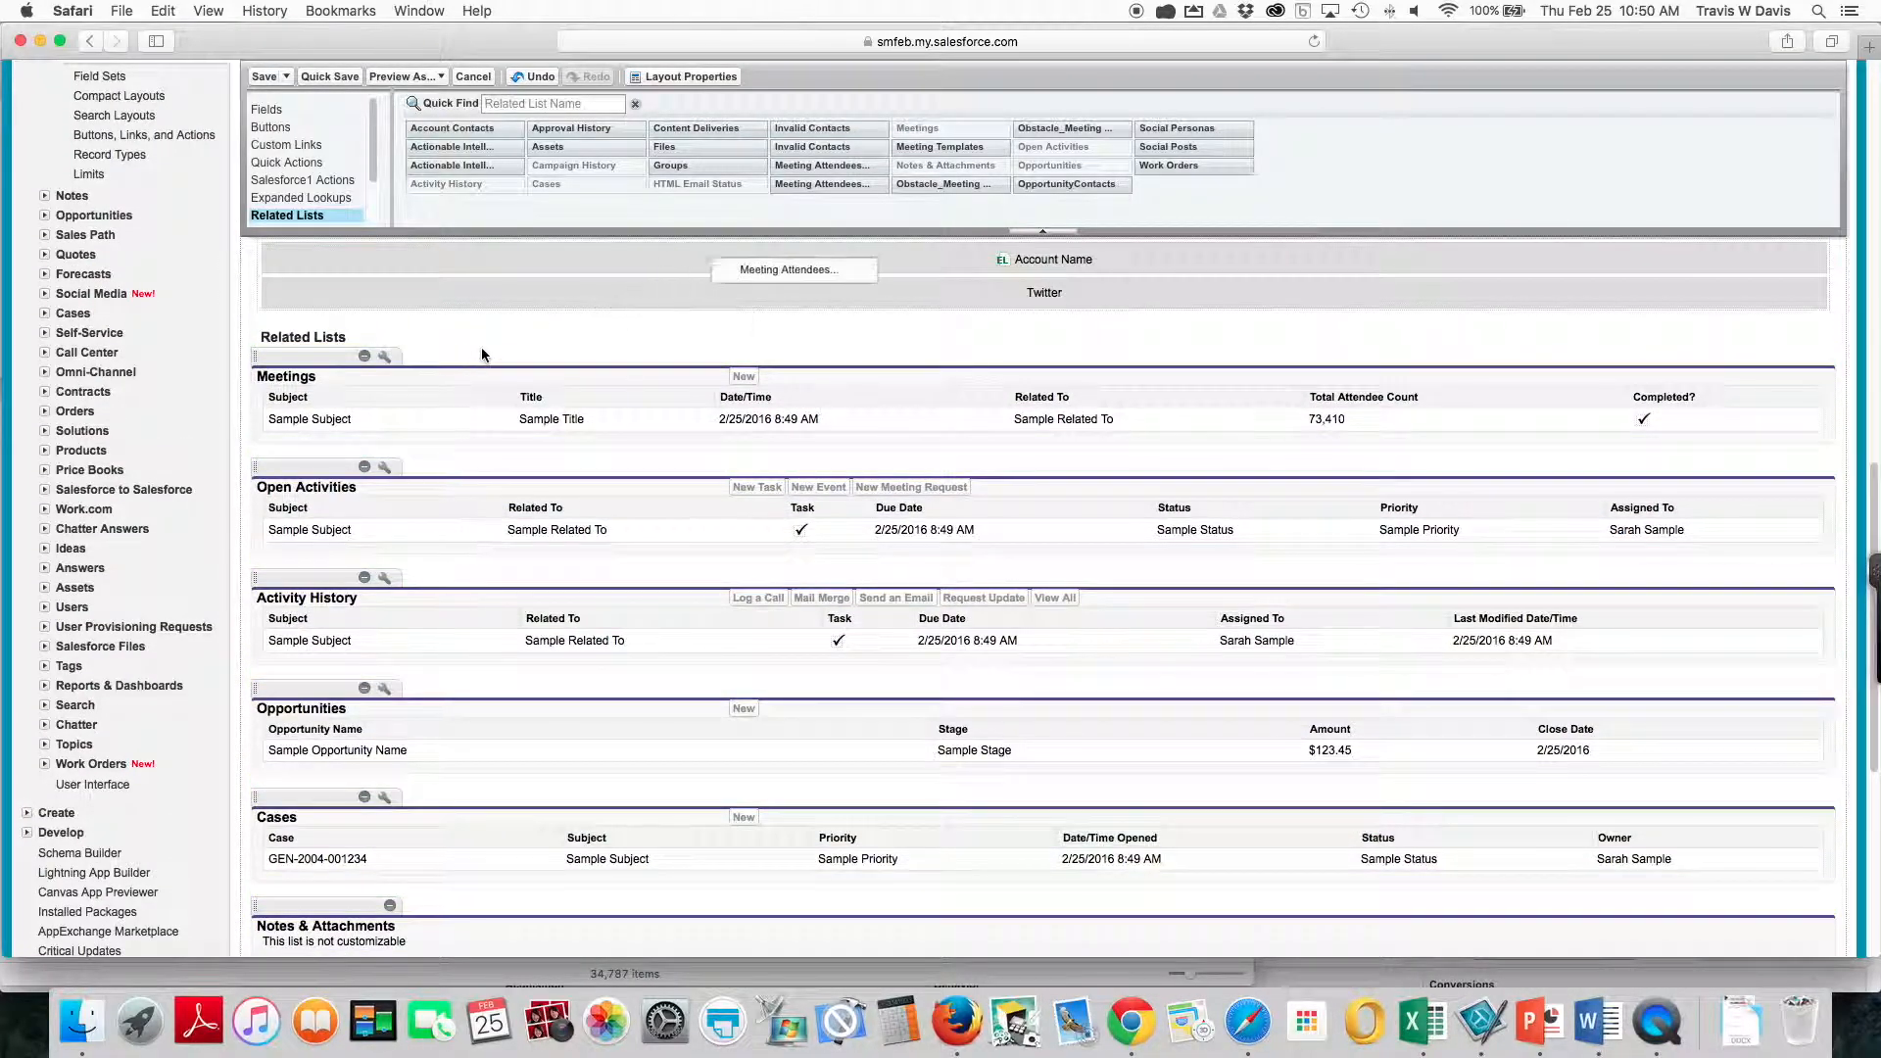
drag(833, 173, 410, 397)
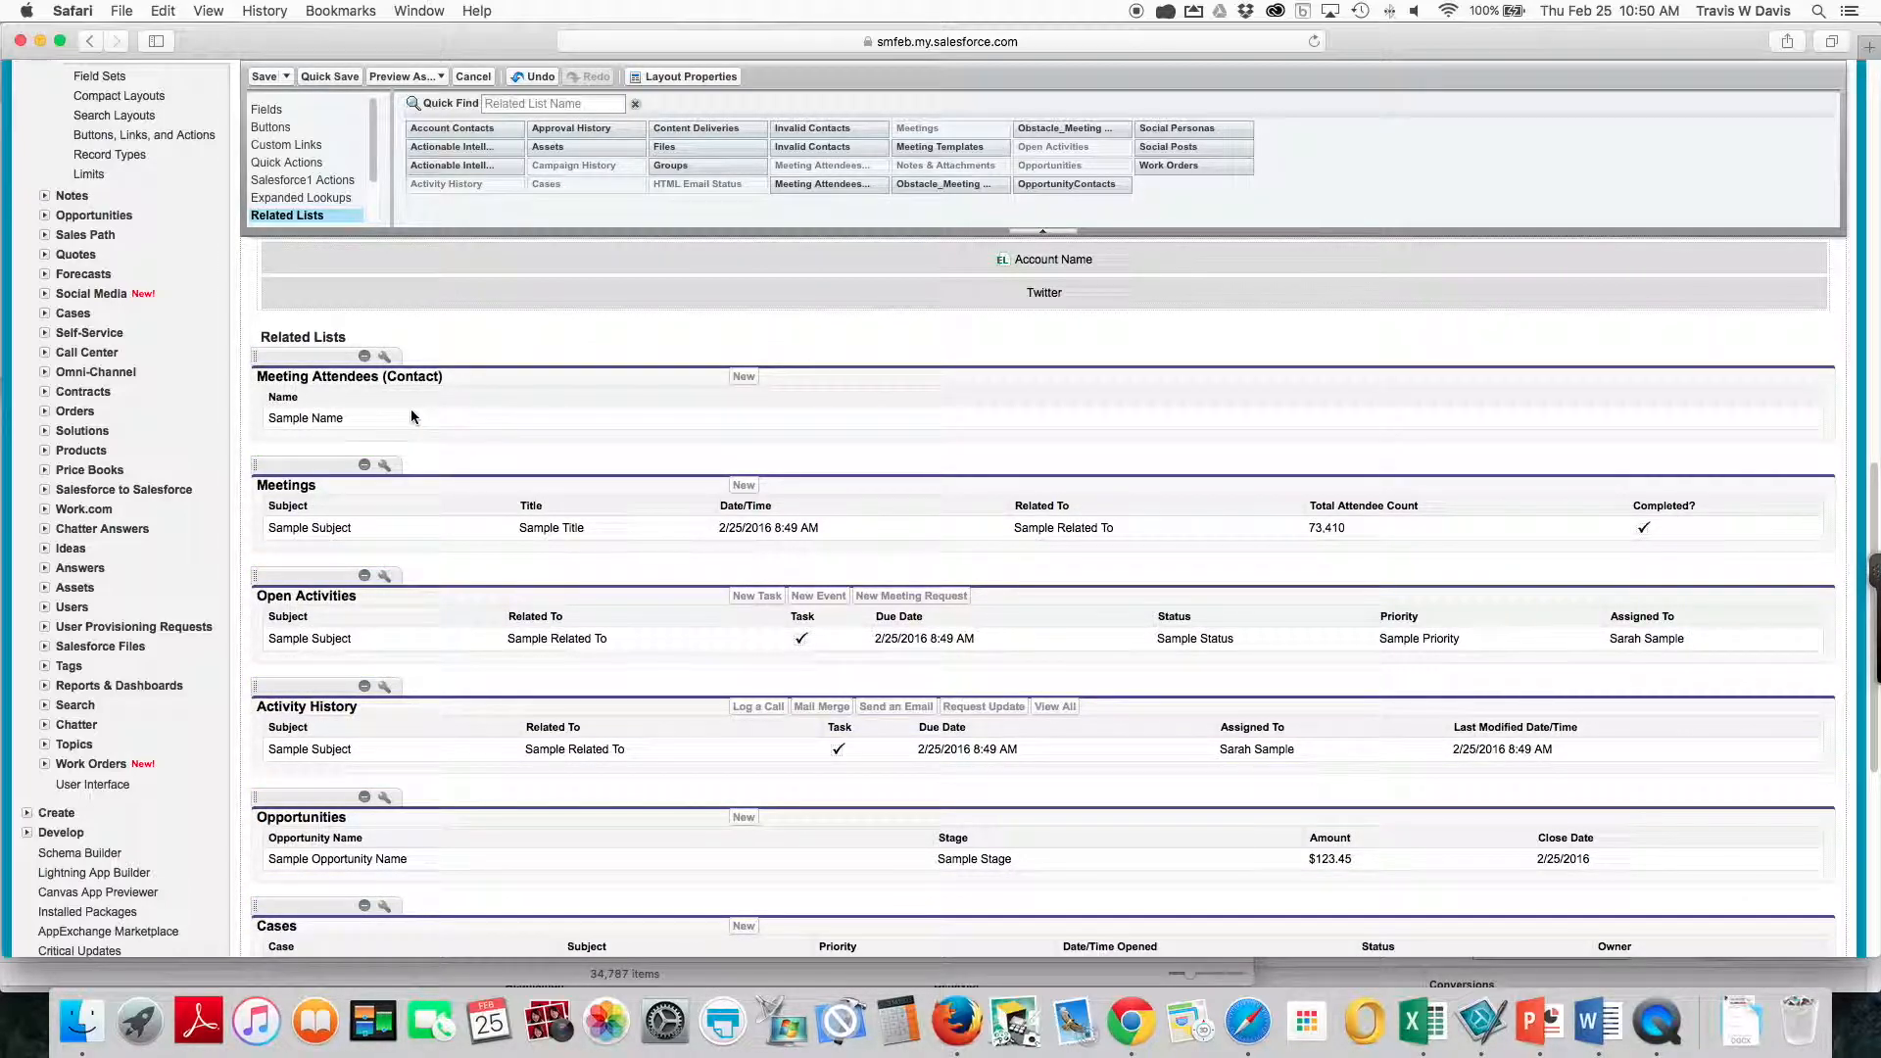
Check the columns of the Meetings related list and save the contact layout, overwriting users' related list customizations.
click(385, 466)
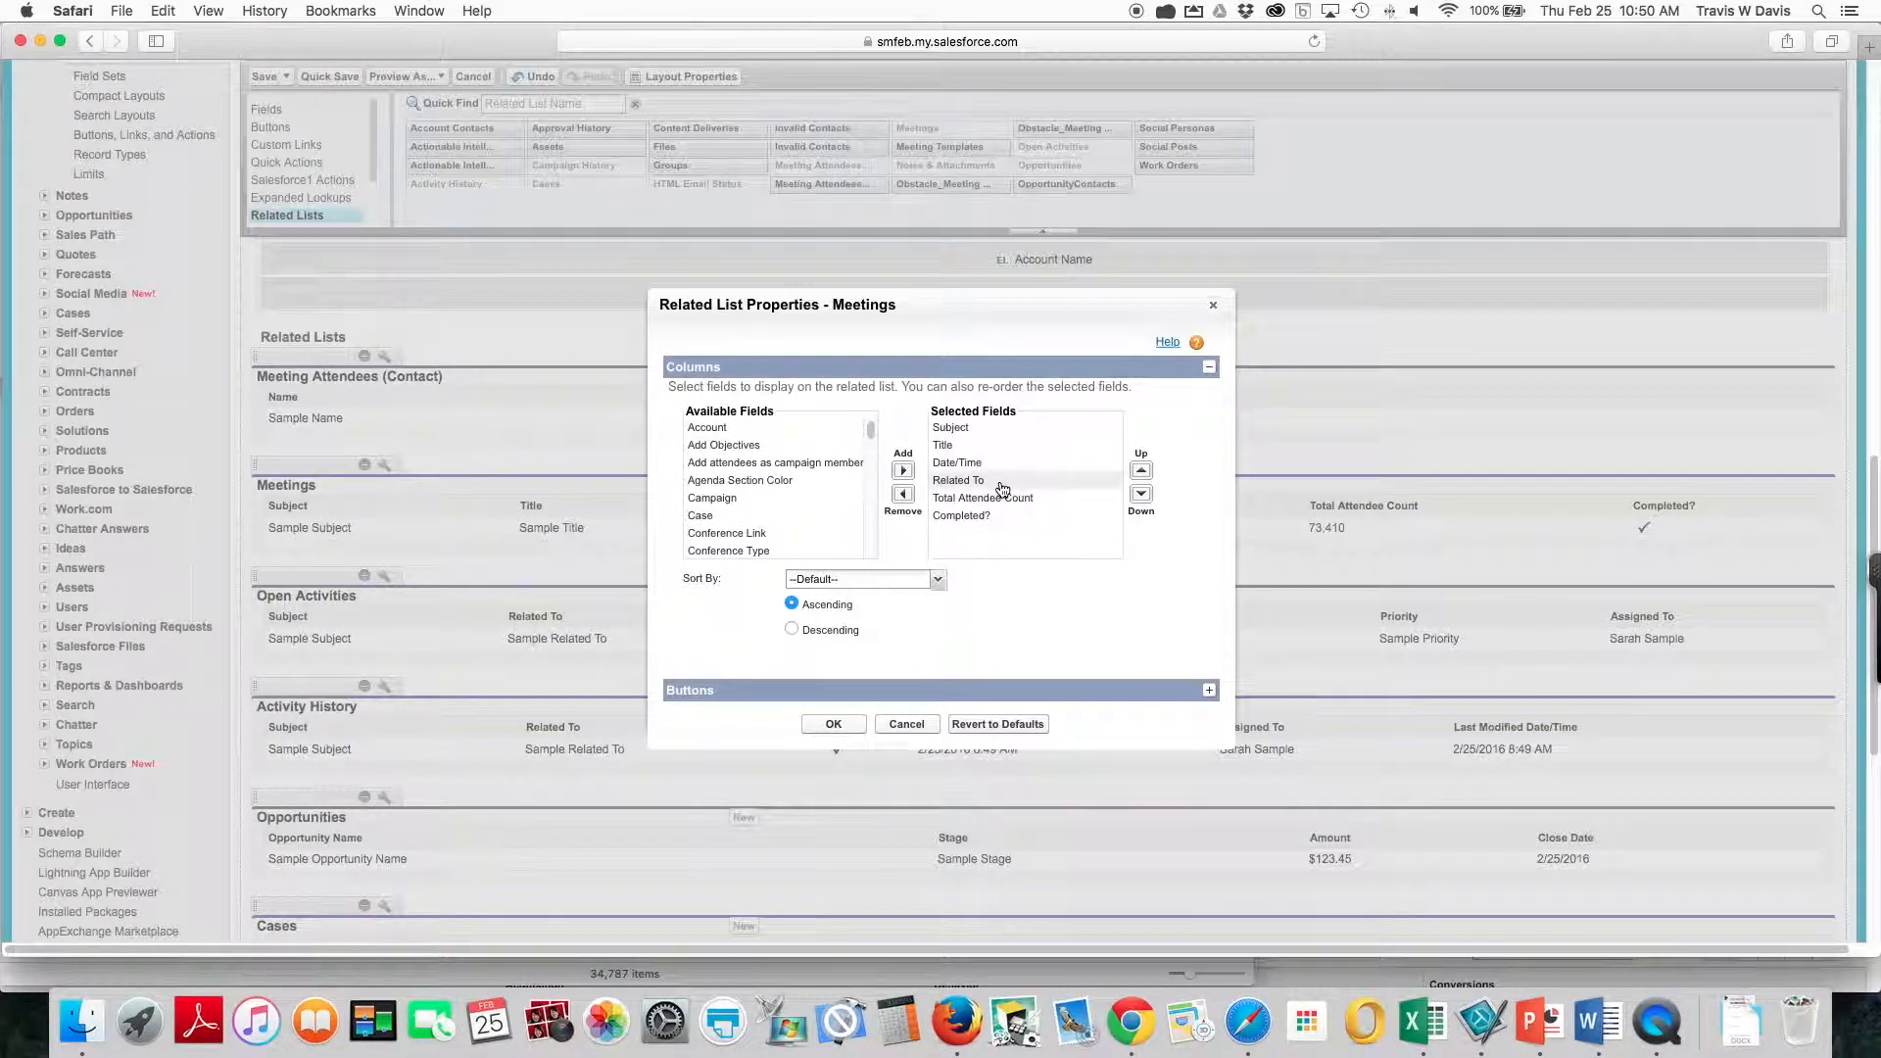
click(907, 724)
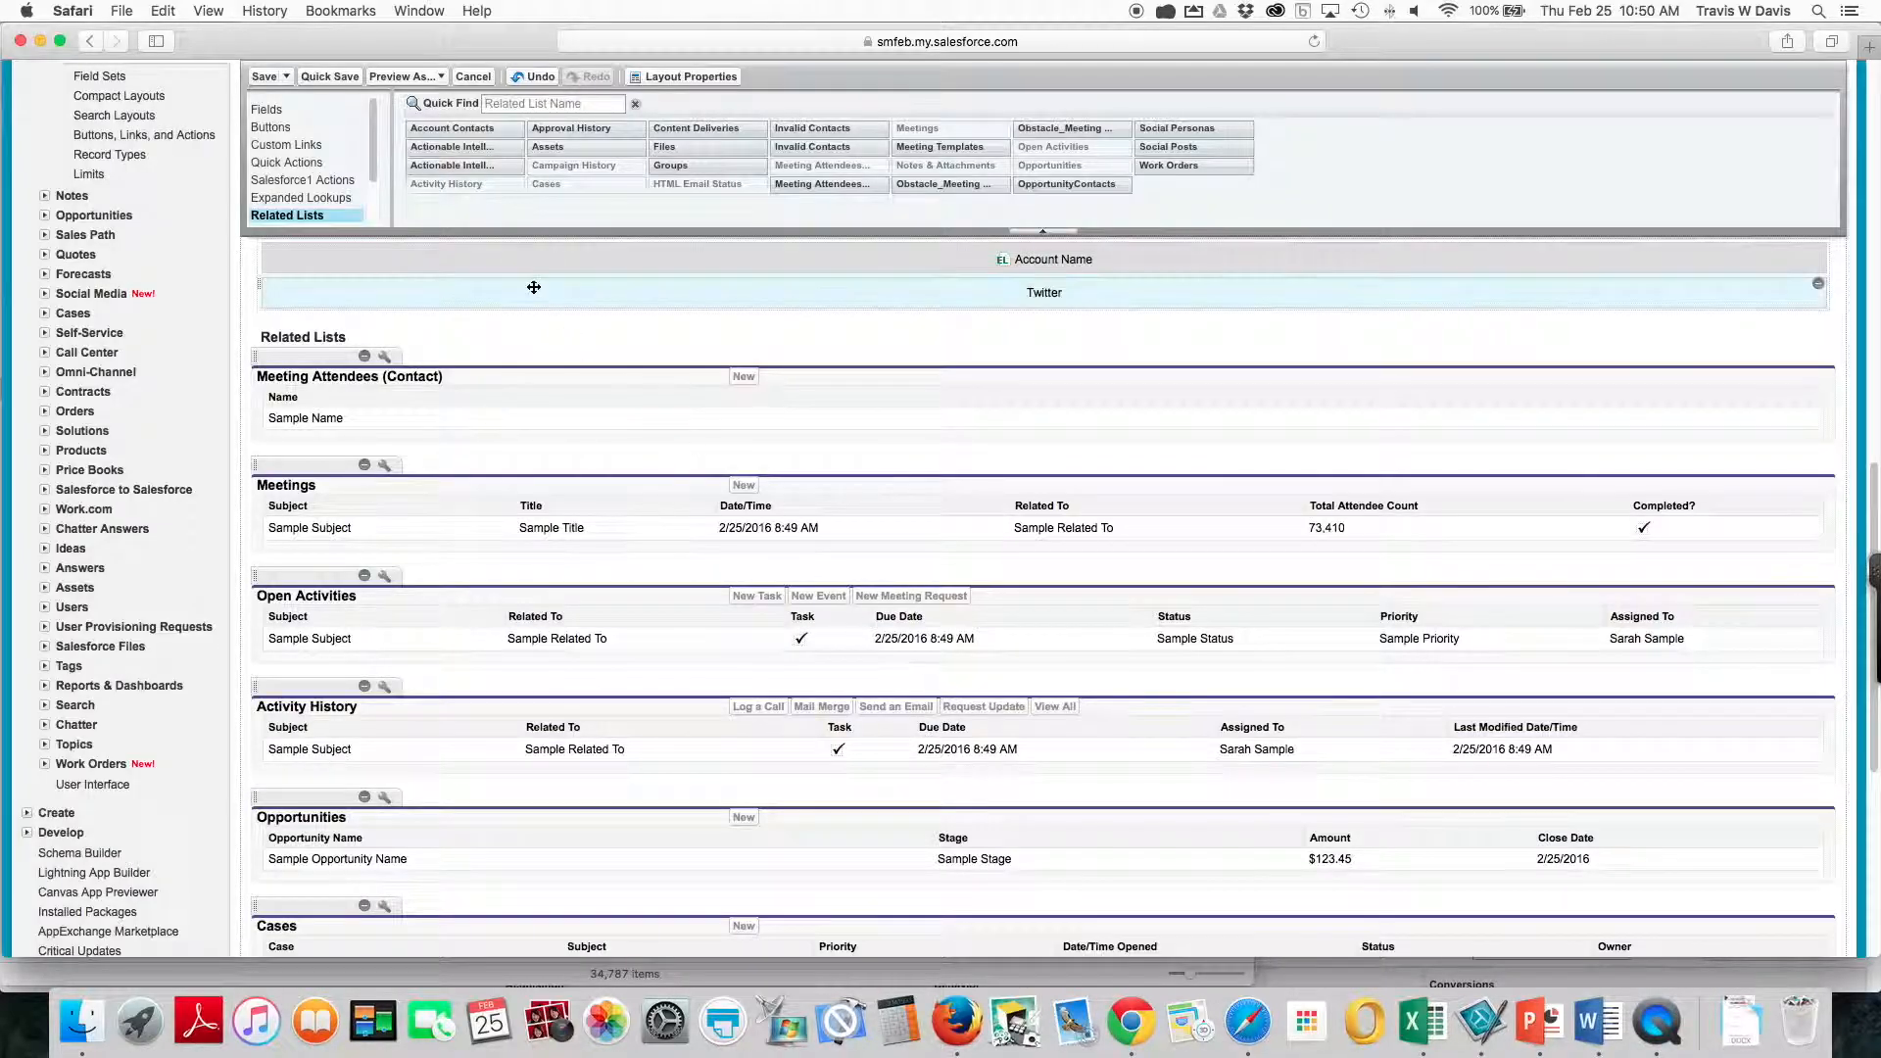
click(264, 78)
click(850, 580)
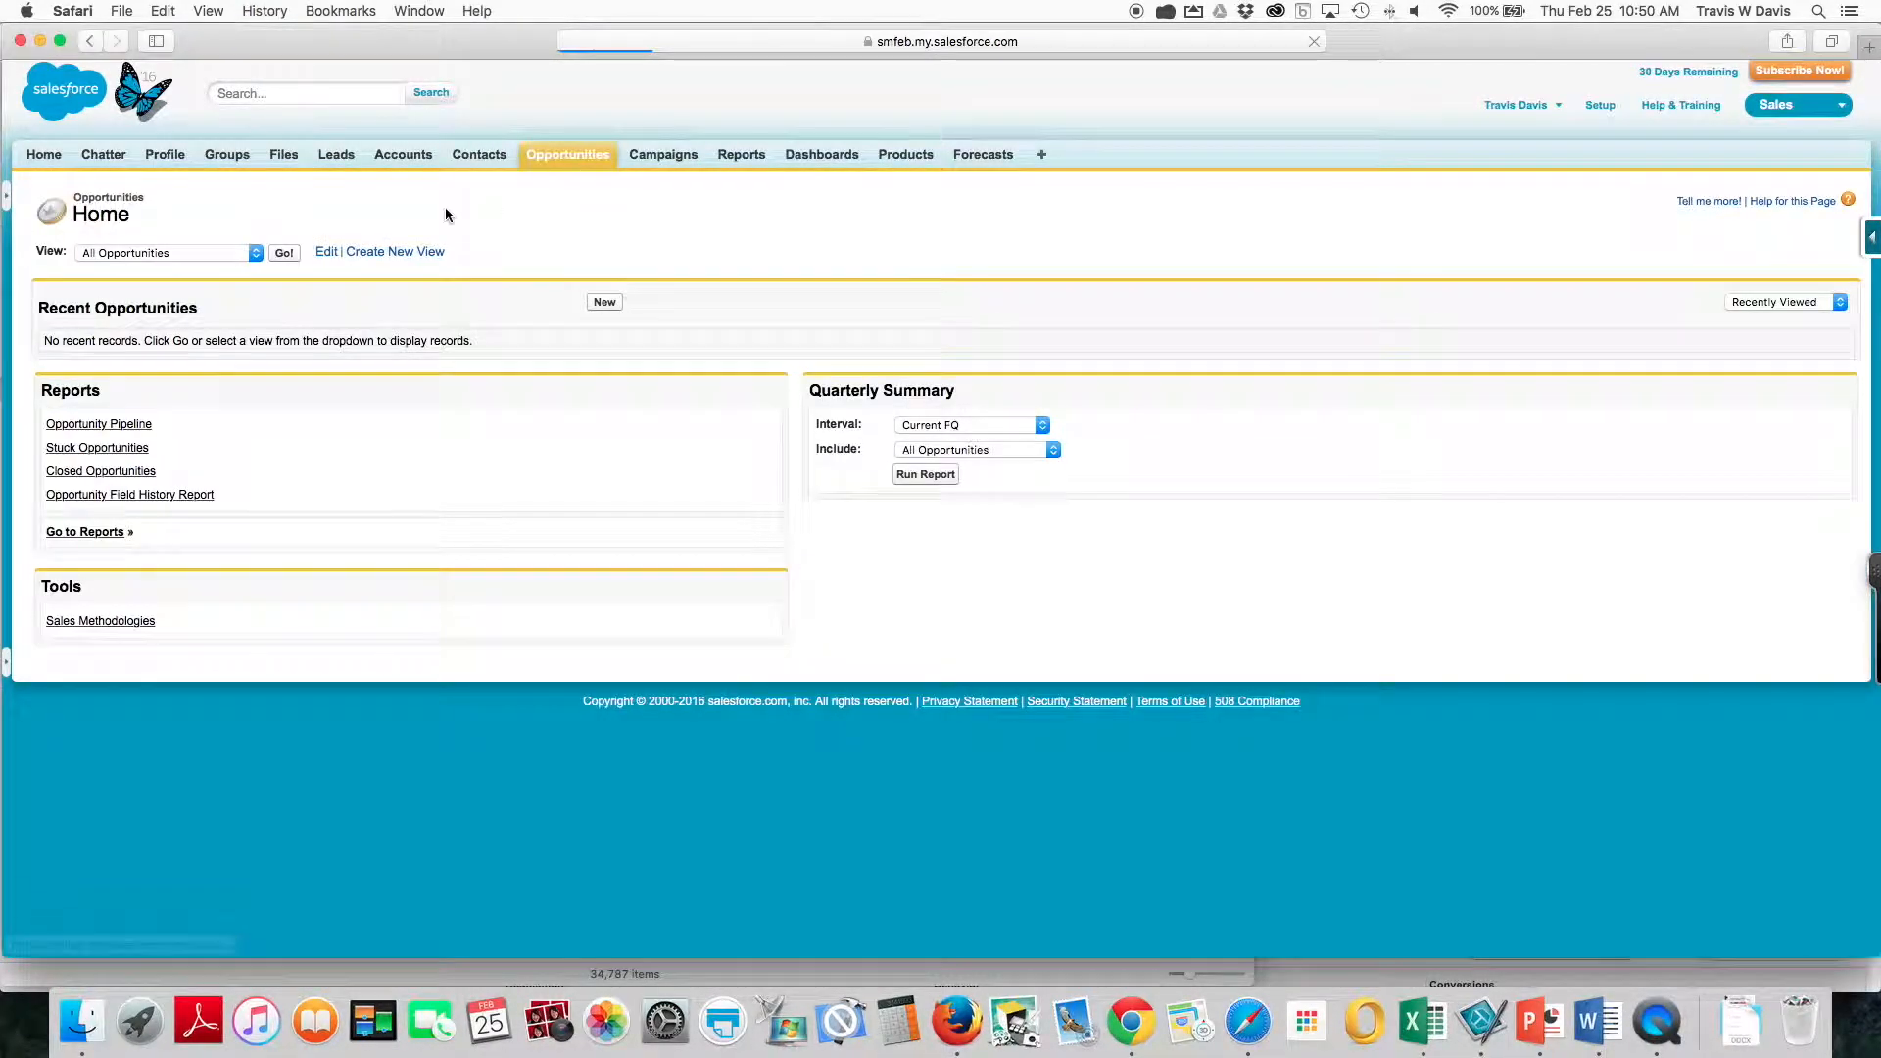
Open the Acme - 1,200 Widgets opportunity from the All Opportunities view and start editing its page layout.
click(284, 253)
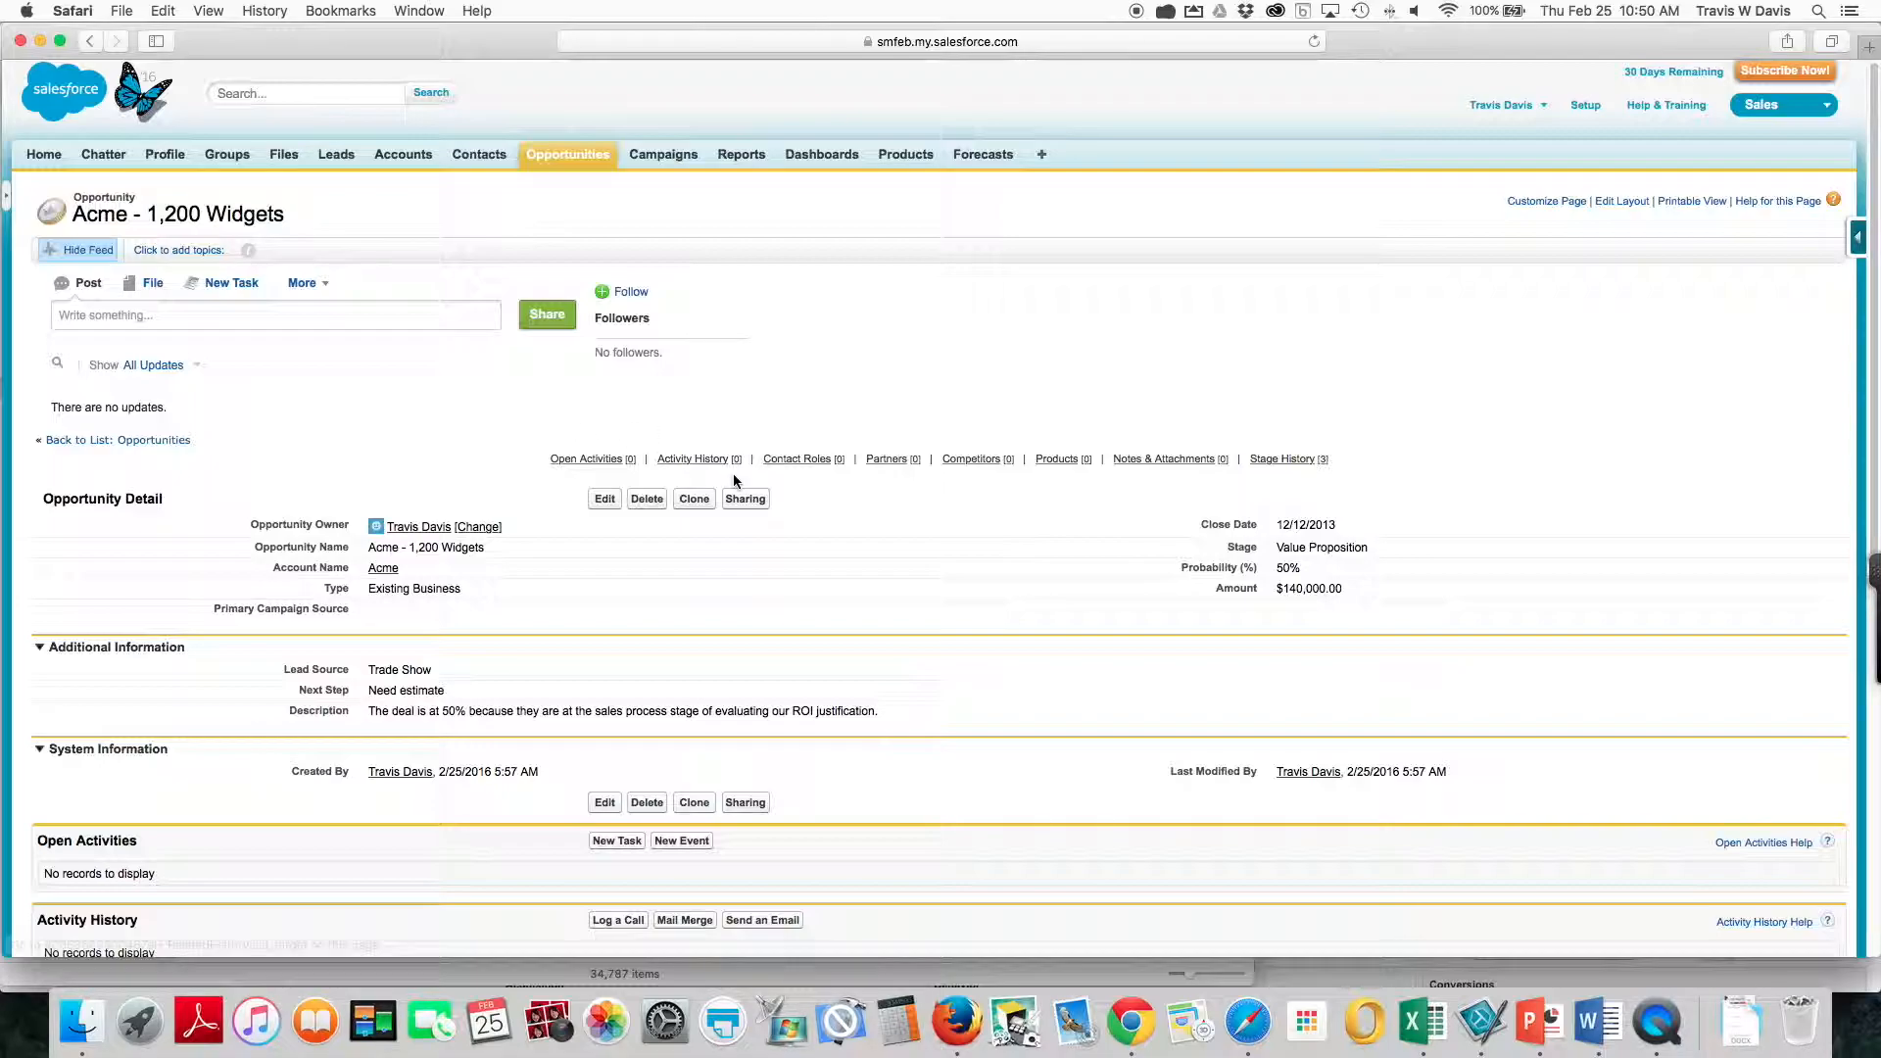
click(1621, 201)
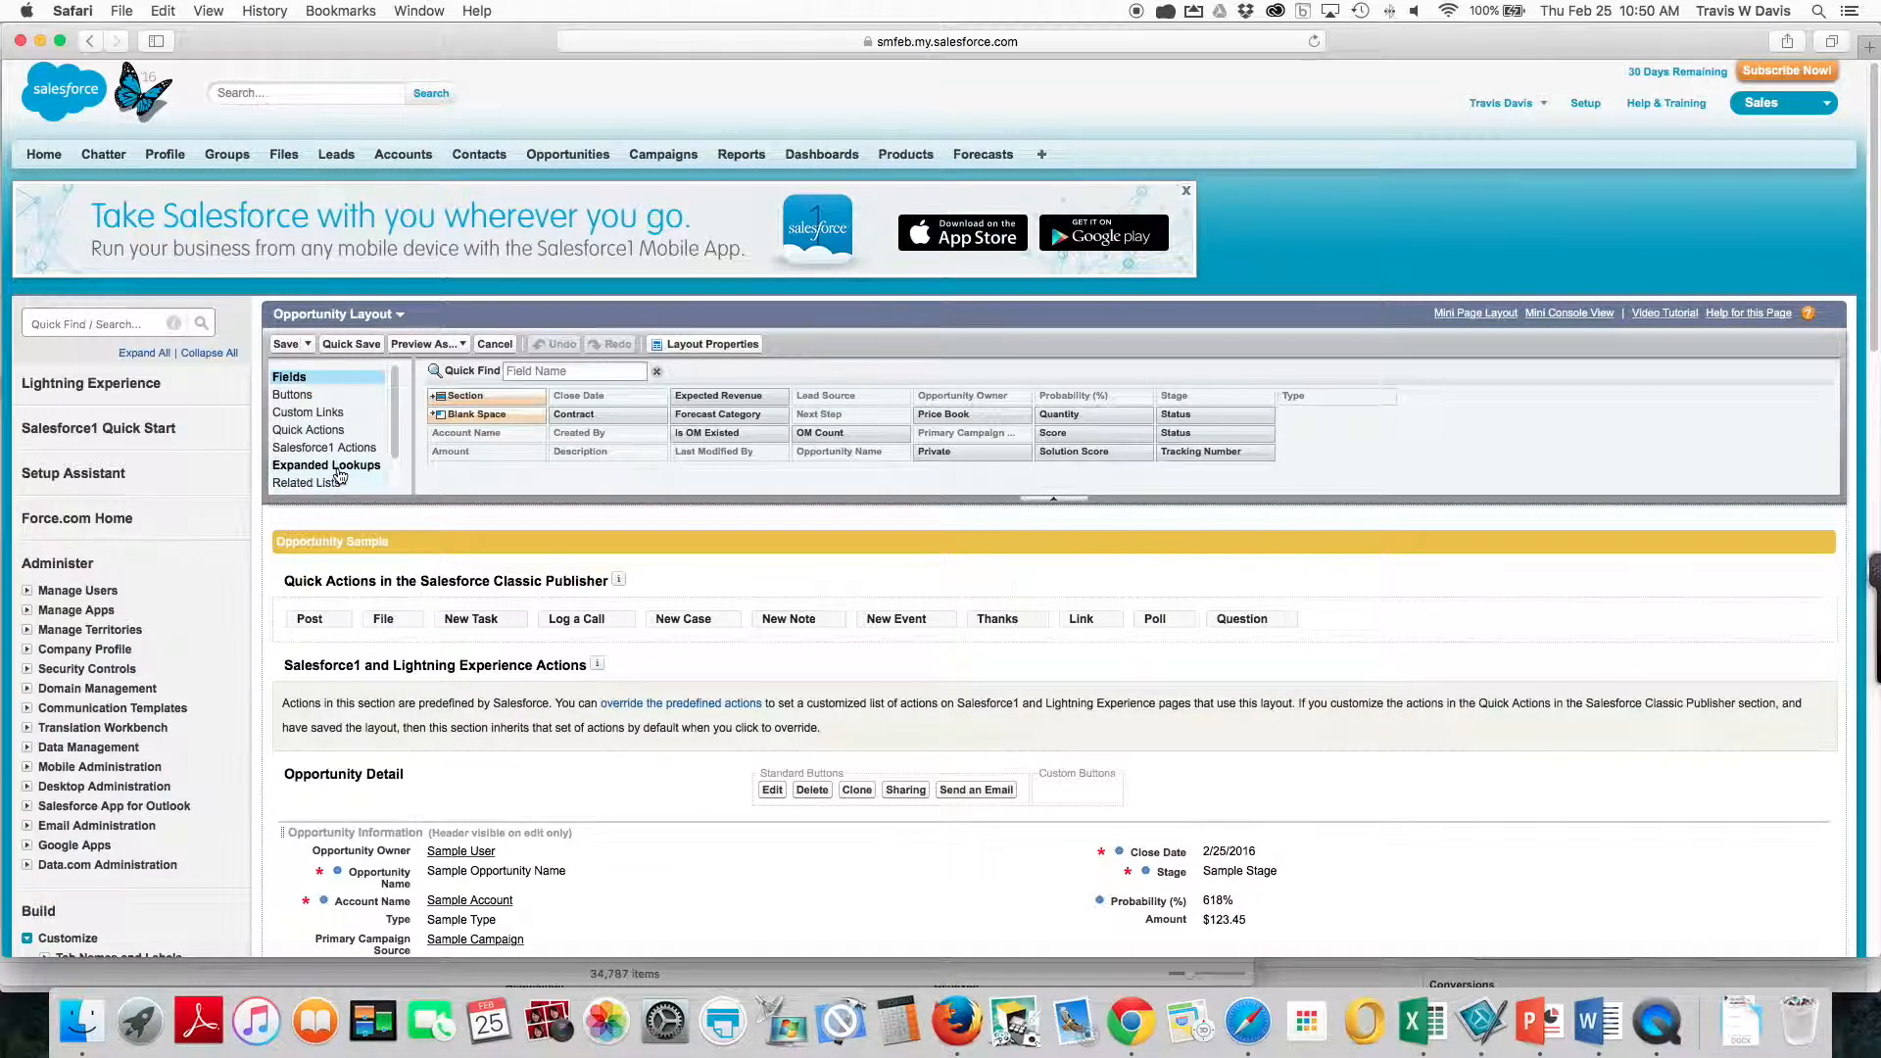
Add the Meeting Recap, Org Map, Quick Meeting, Opportunity Mapper and Opportunity Playbook custom buttons to the Opportunity Detail section.
click(290, 397)
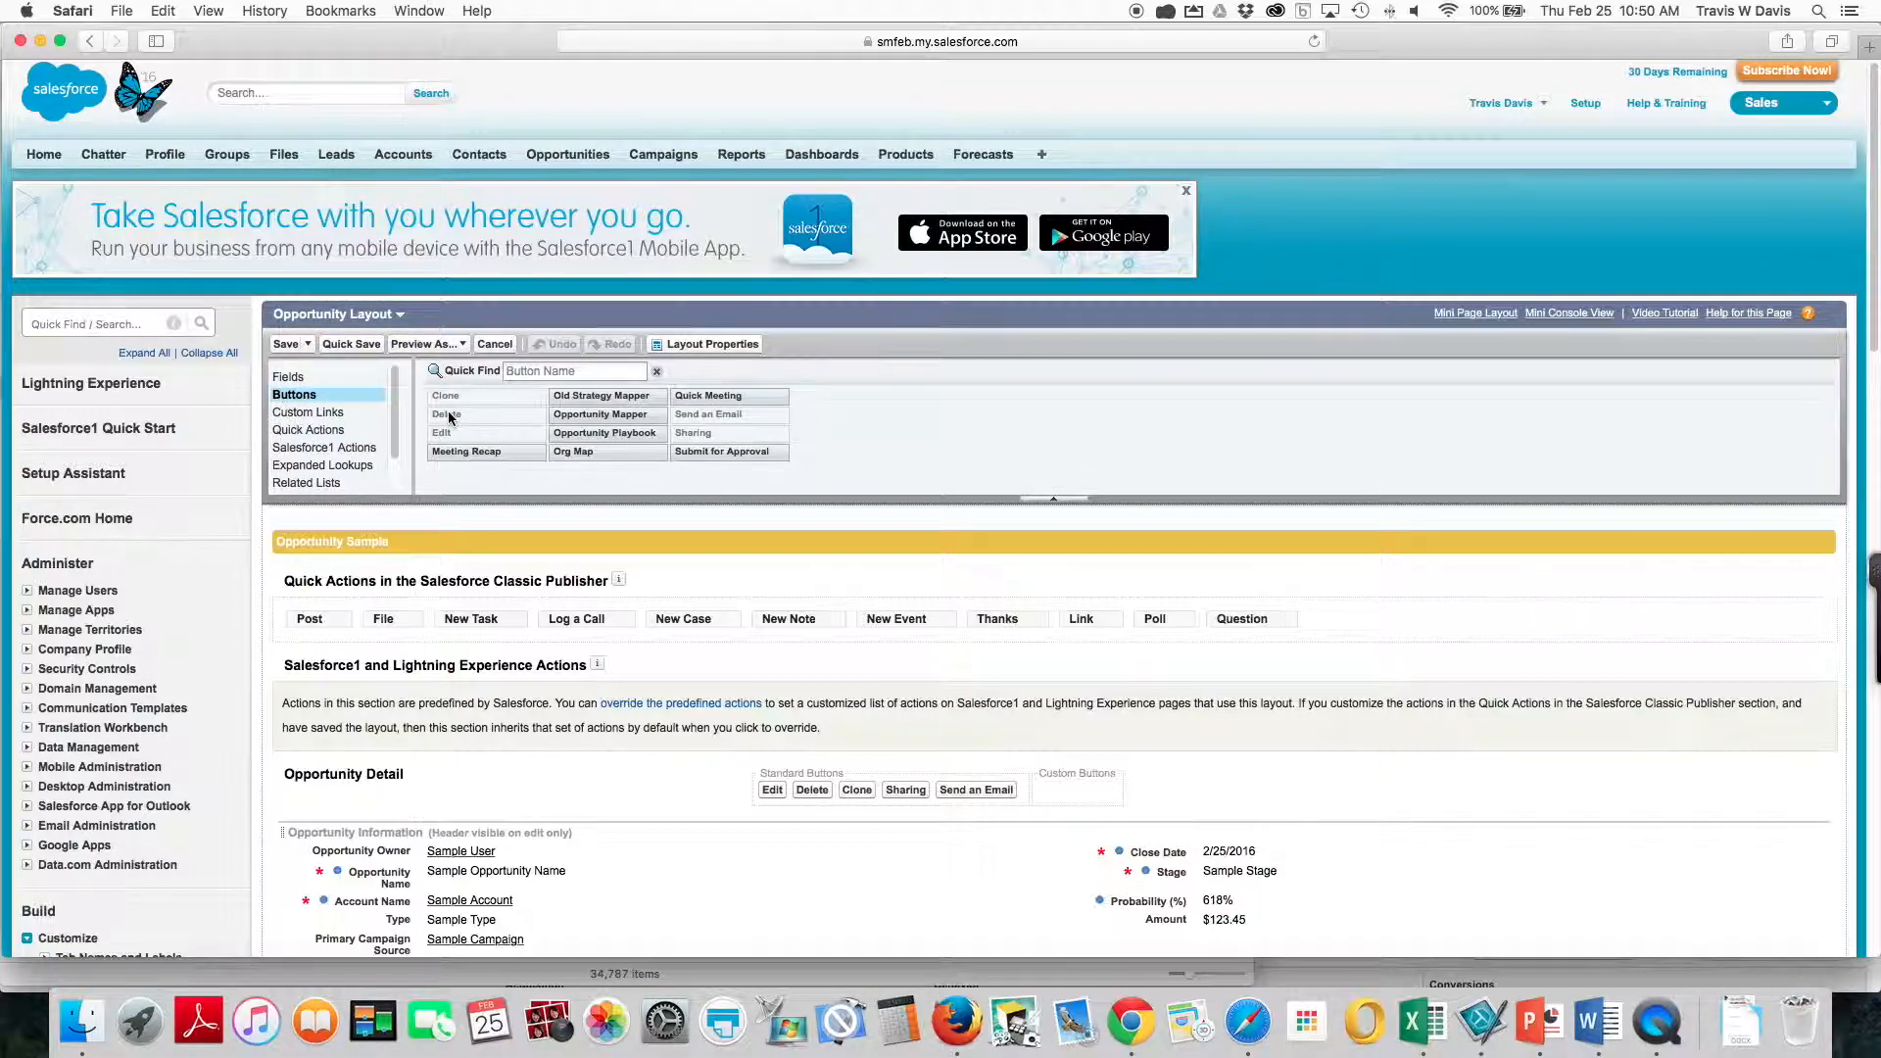
drag(505, 470, 1078, 789)
drag(573, 452, 1138, 799)
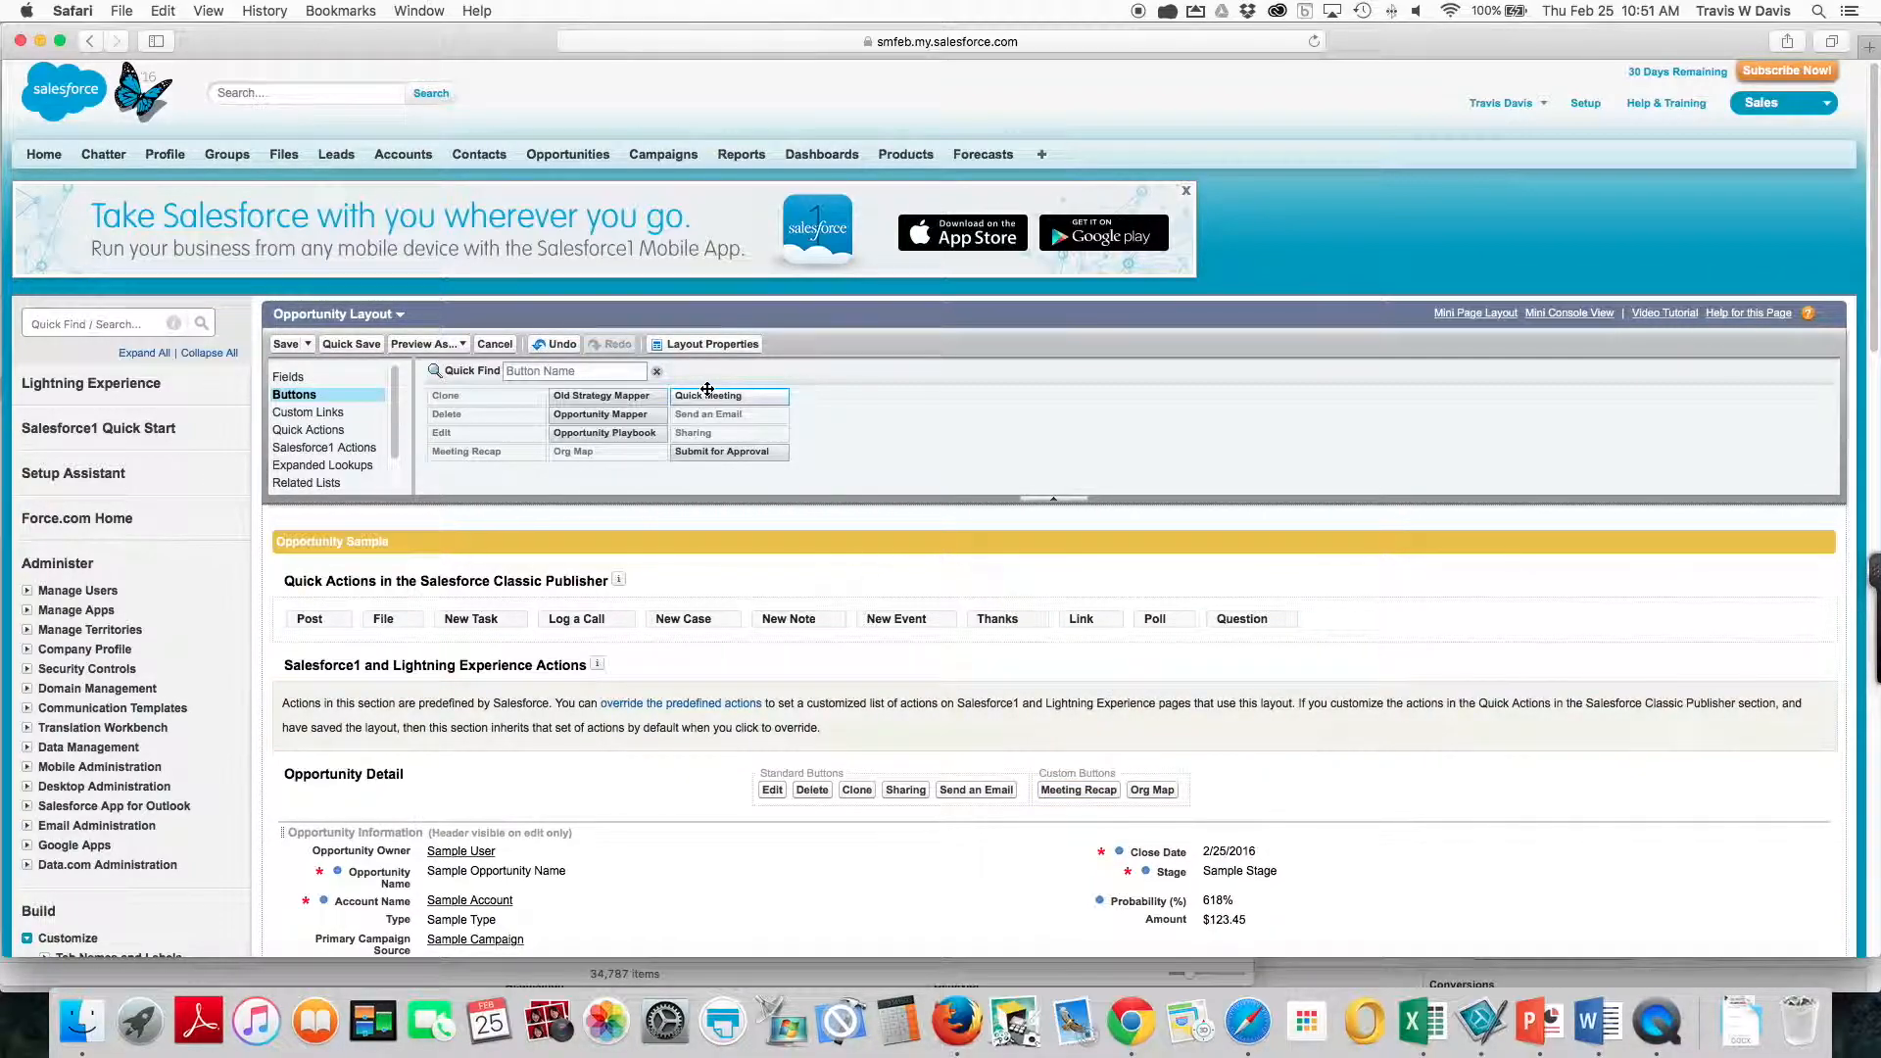
drag(707, 393, 1182, 792)
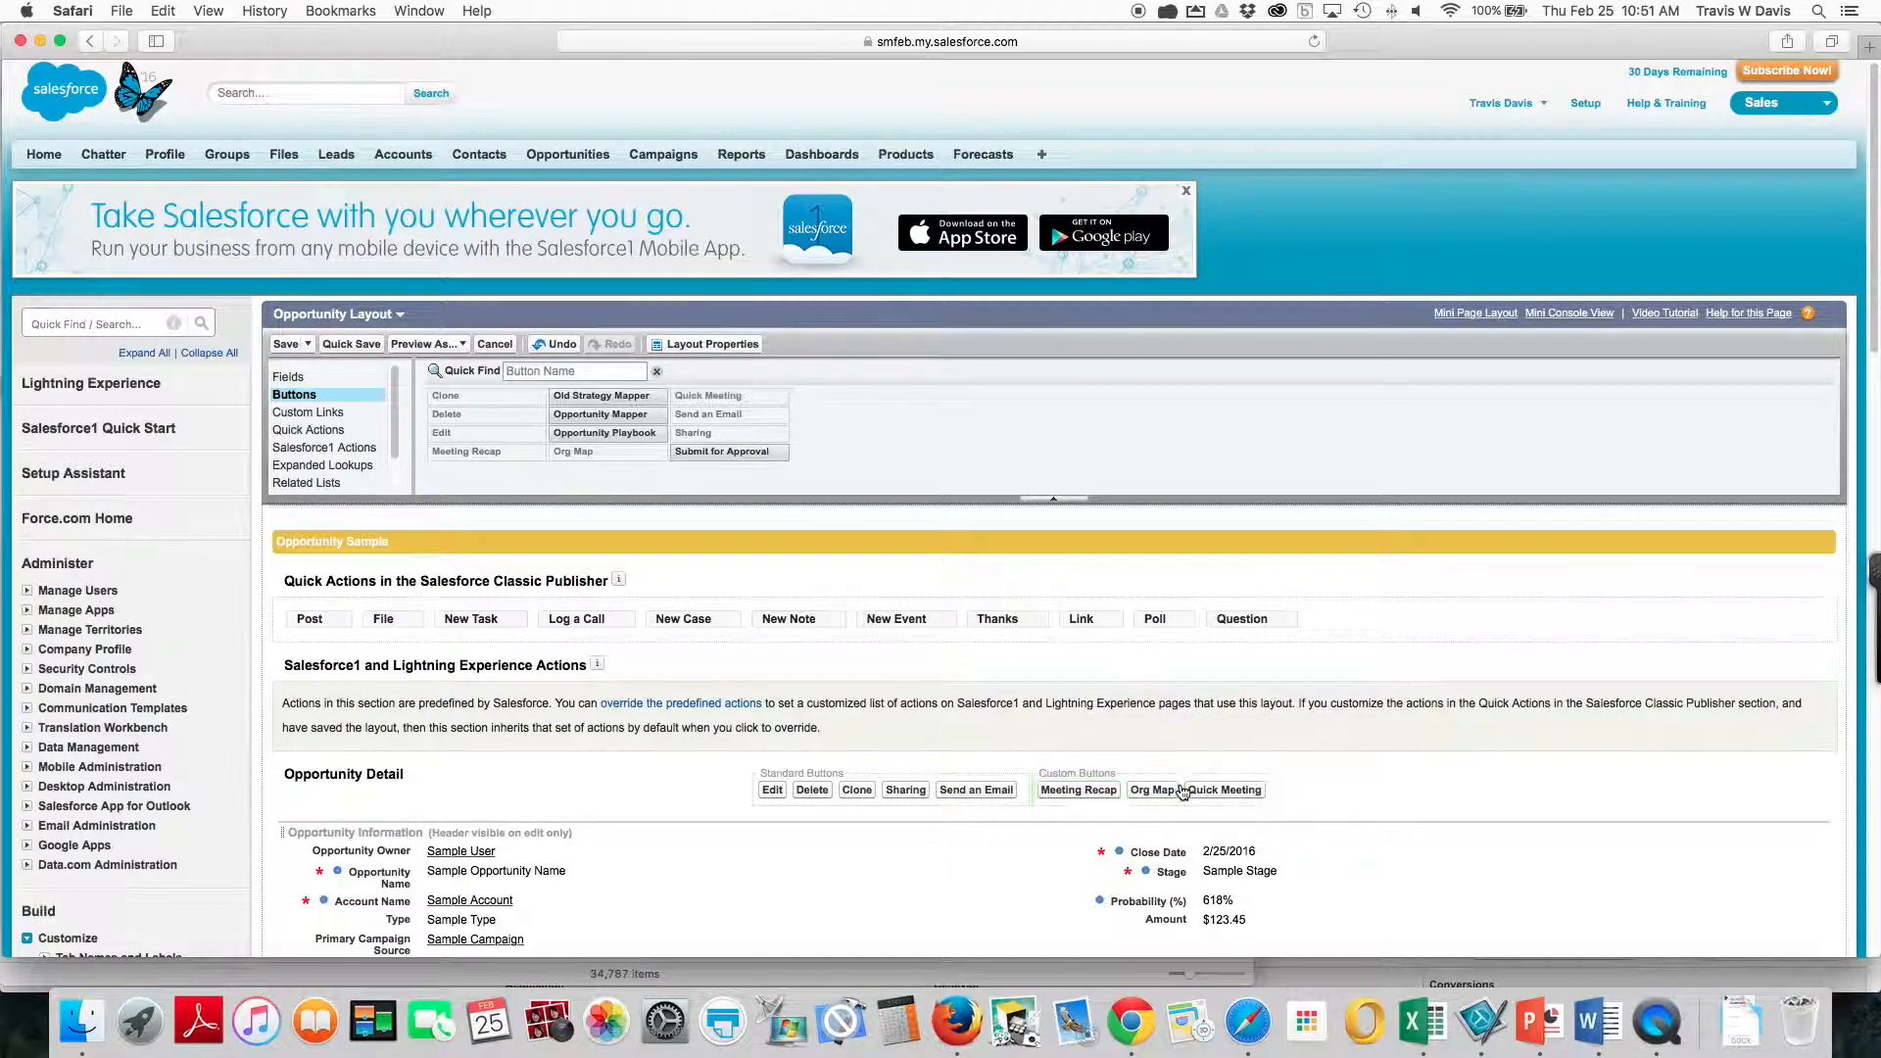
drag(599, 415, 1296, 807)
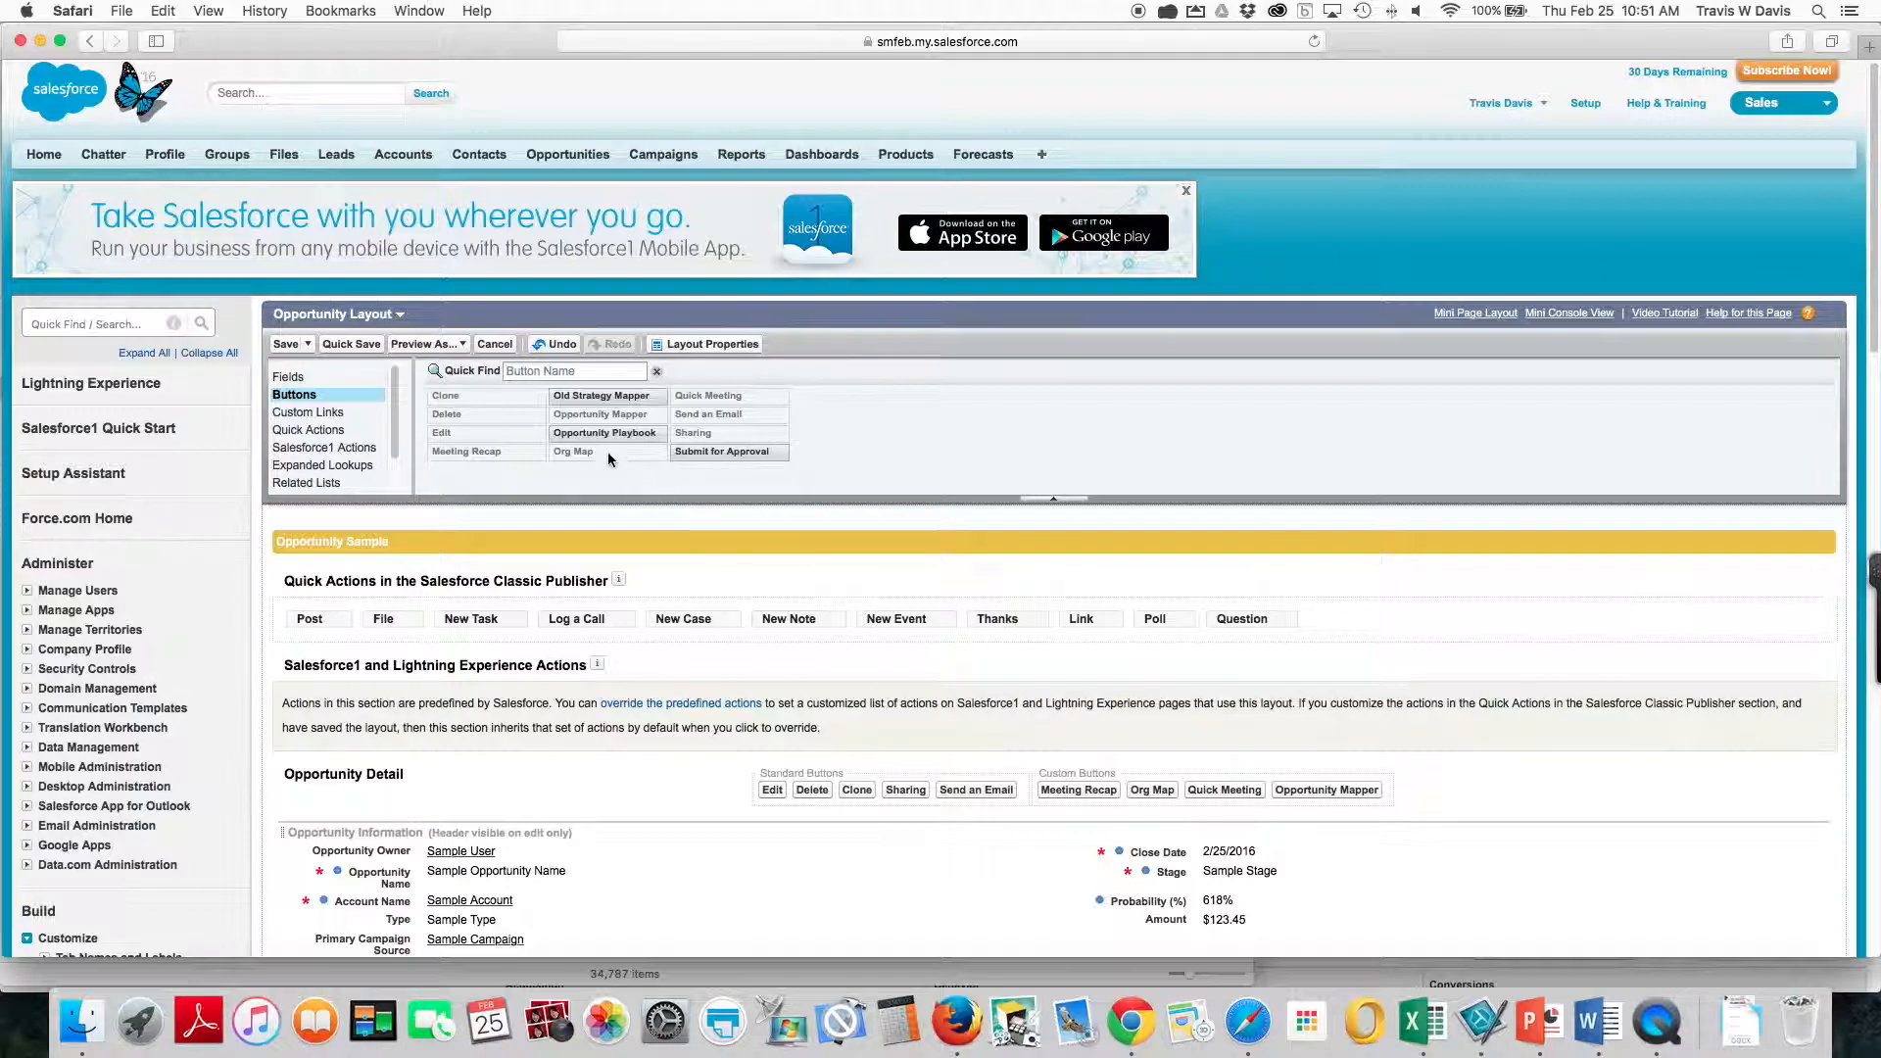
drag(604, 437, 1393, 789)
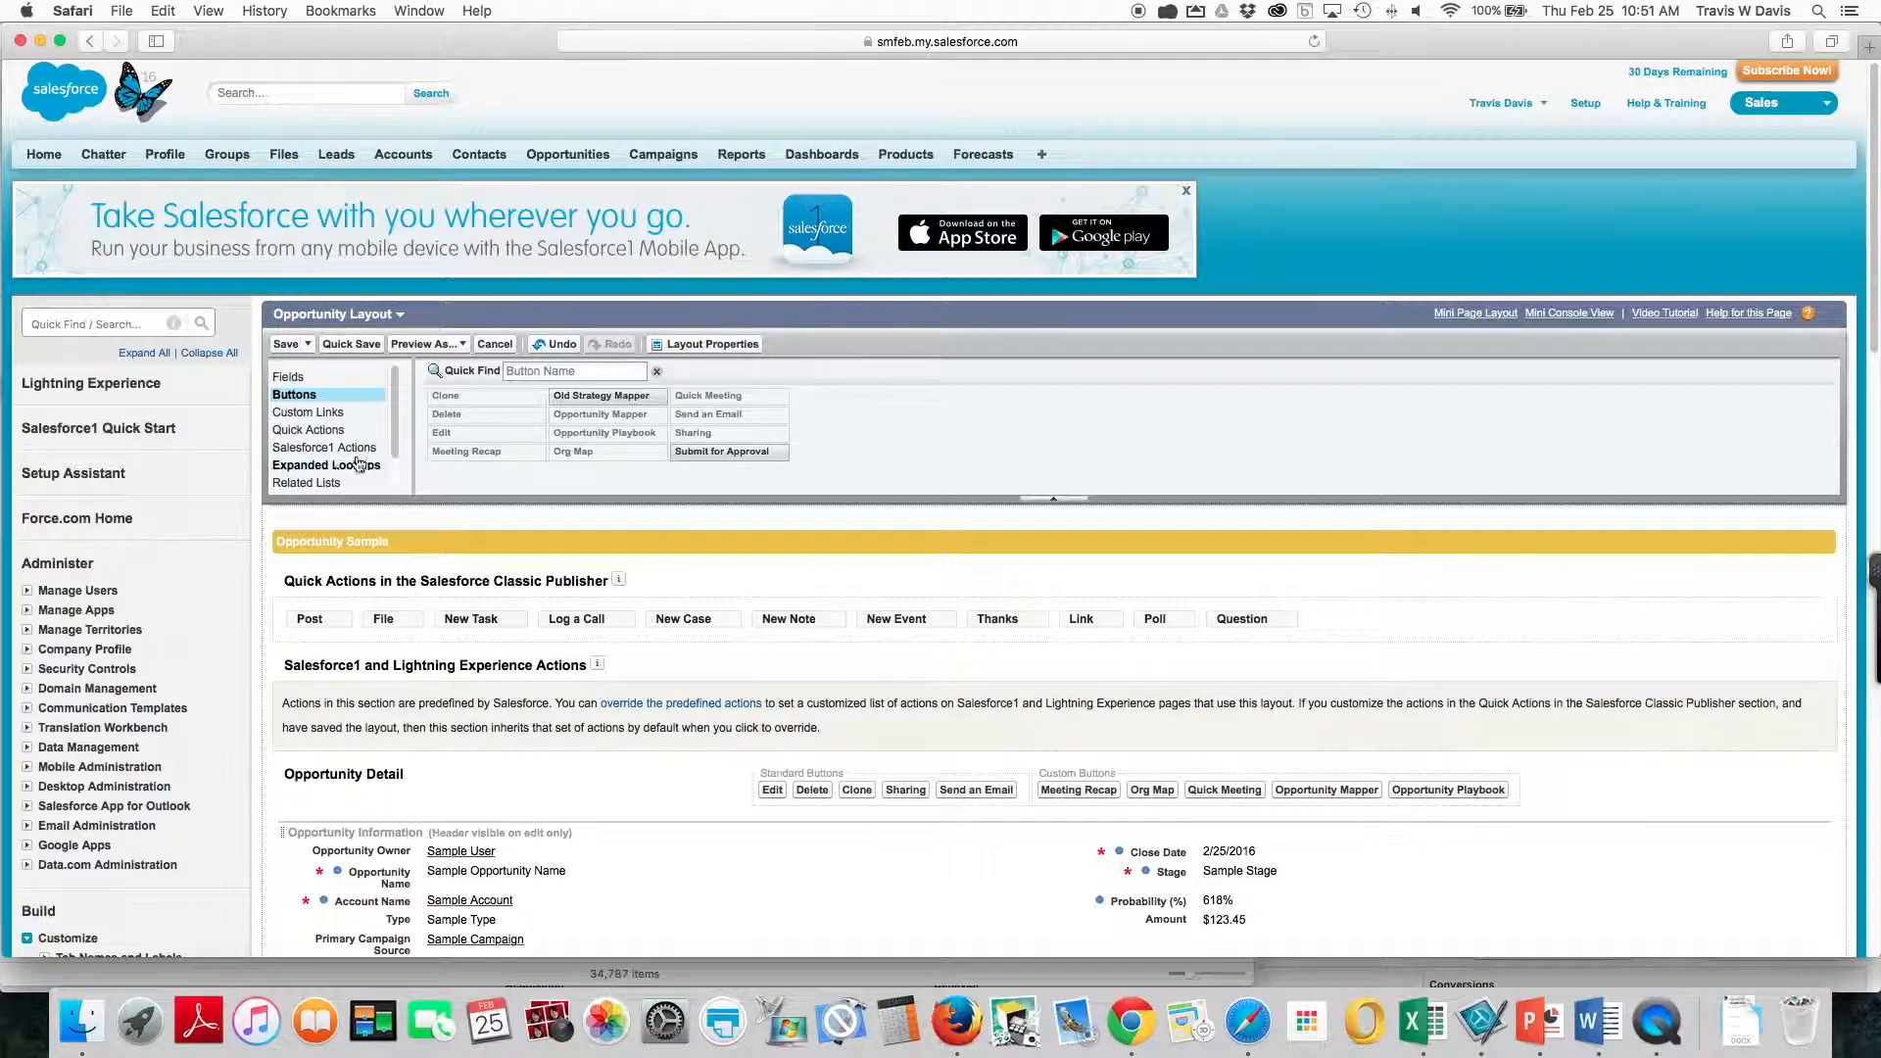
Add the Meetings related list with Opportunity Report and Opportunity Timeline buttons above Open Activities, and save the layout, overwriting users' related list customizations.
click(328, 483)
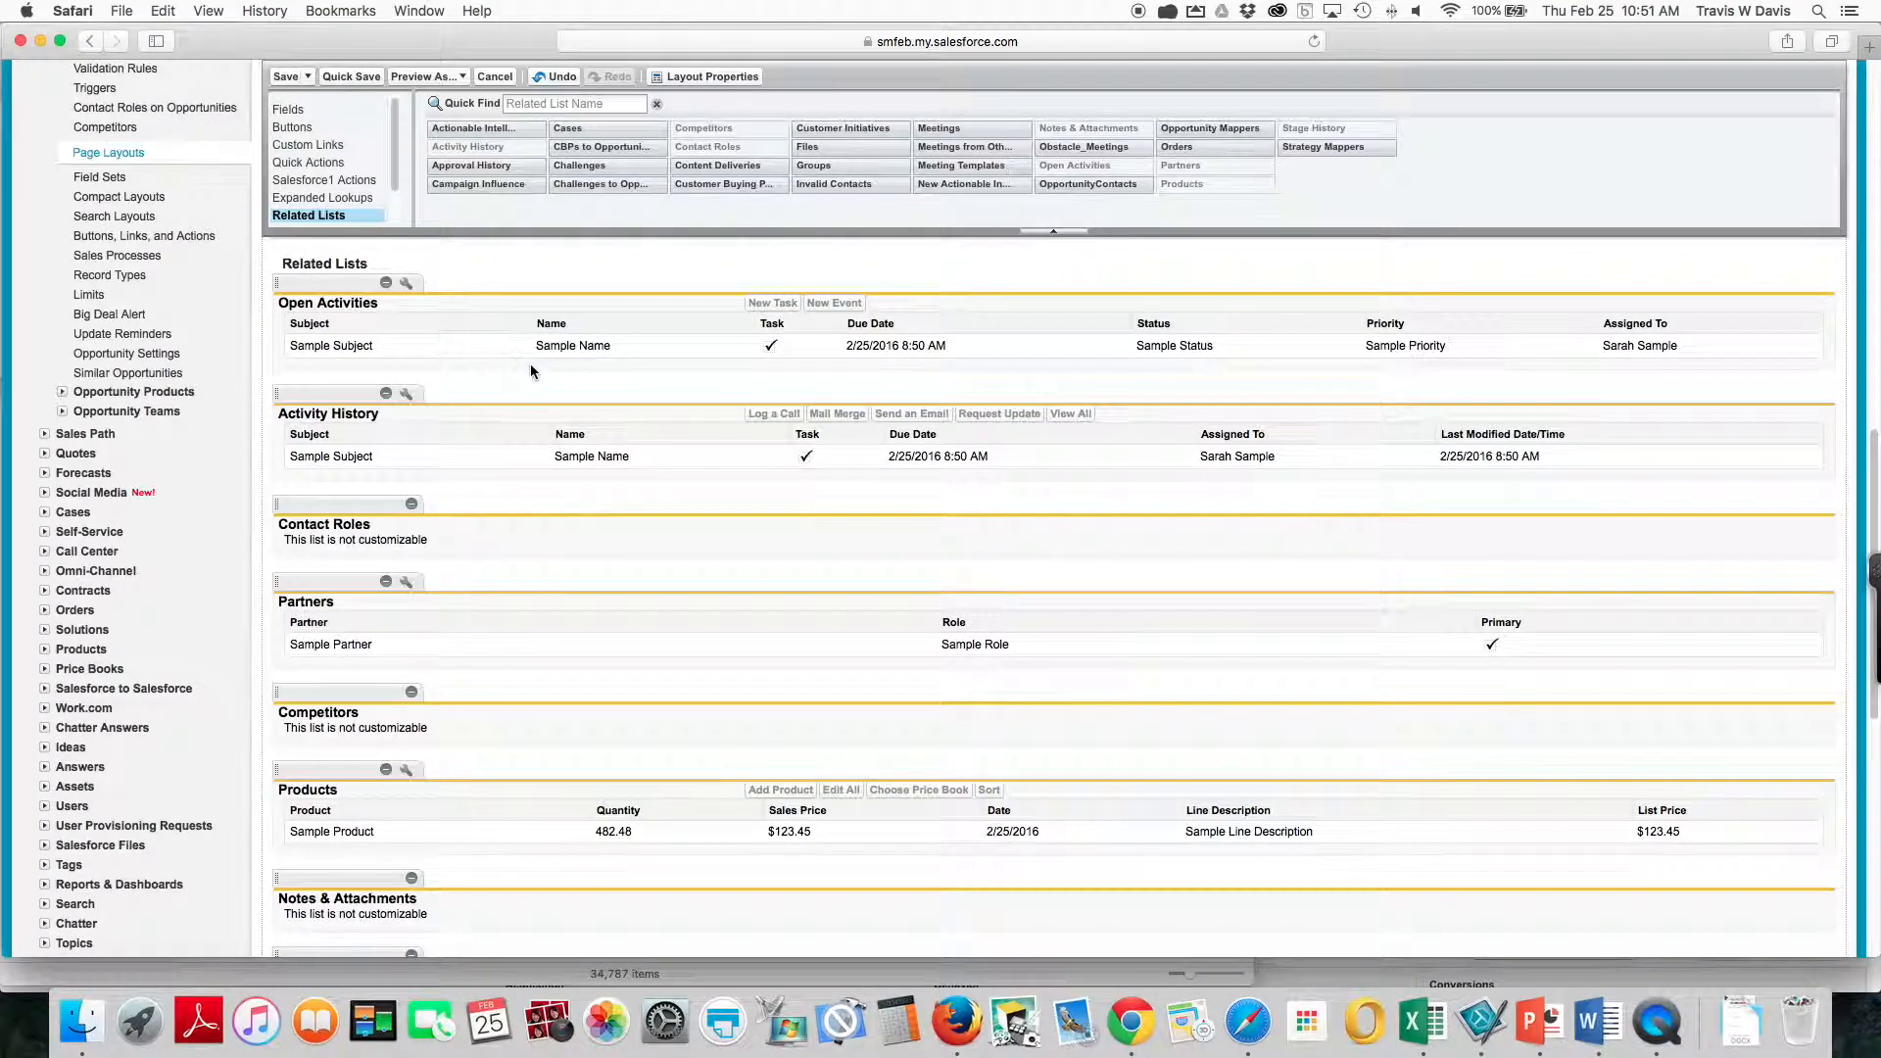
drag(965, 129, 556, 292)
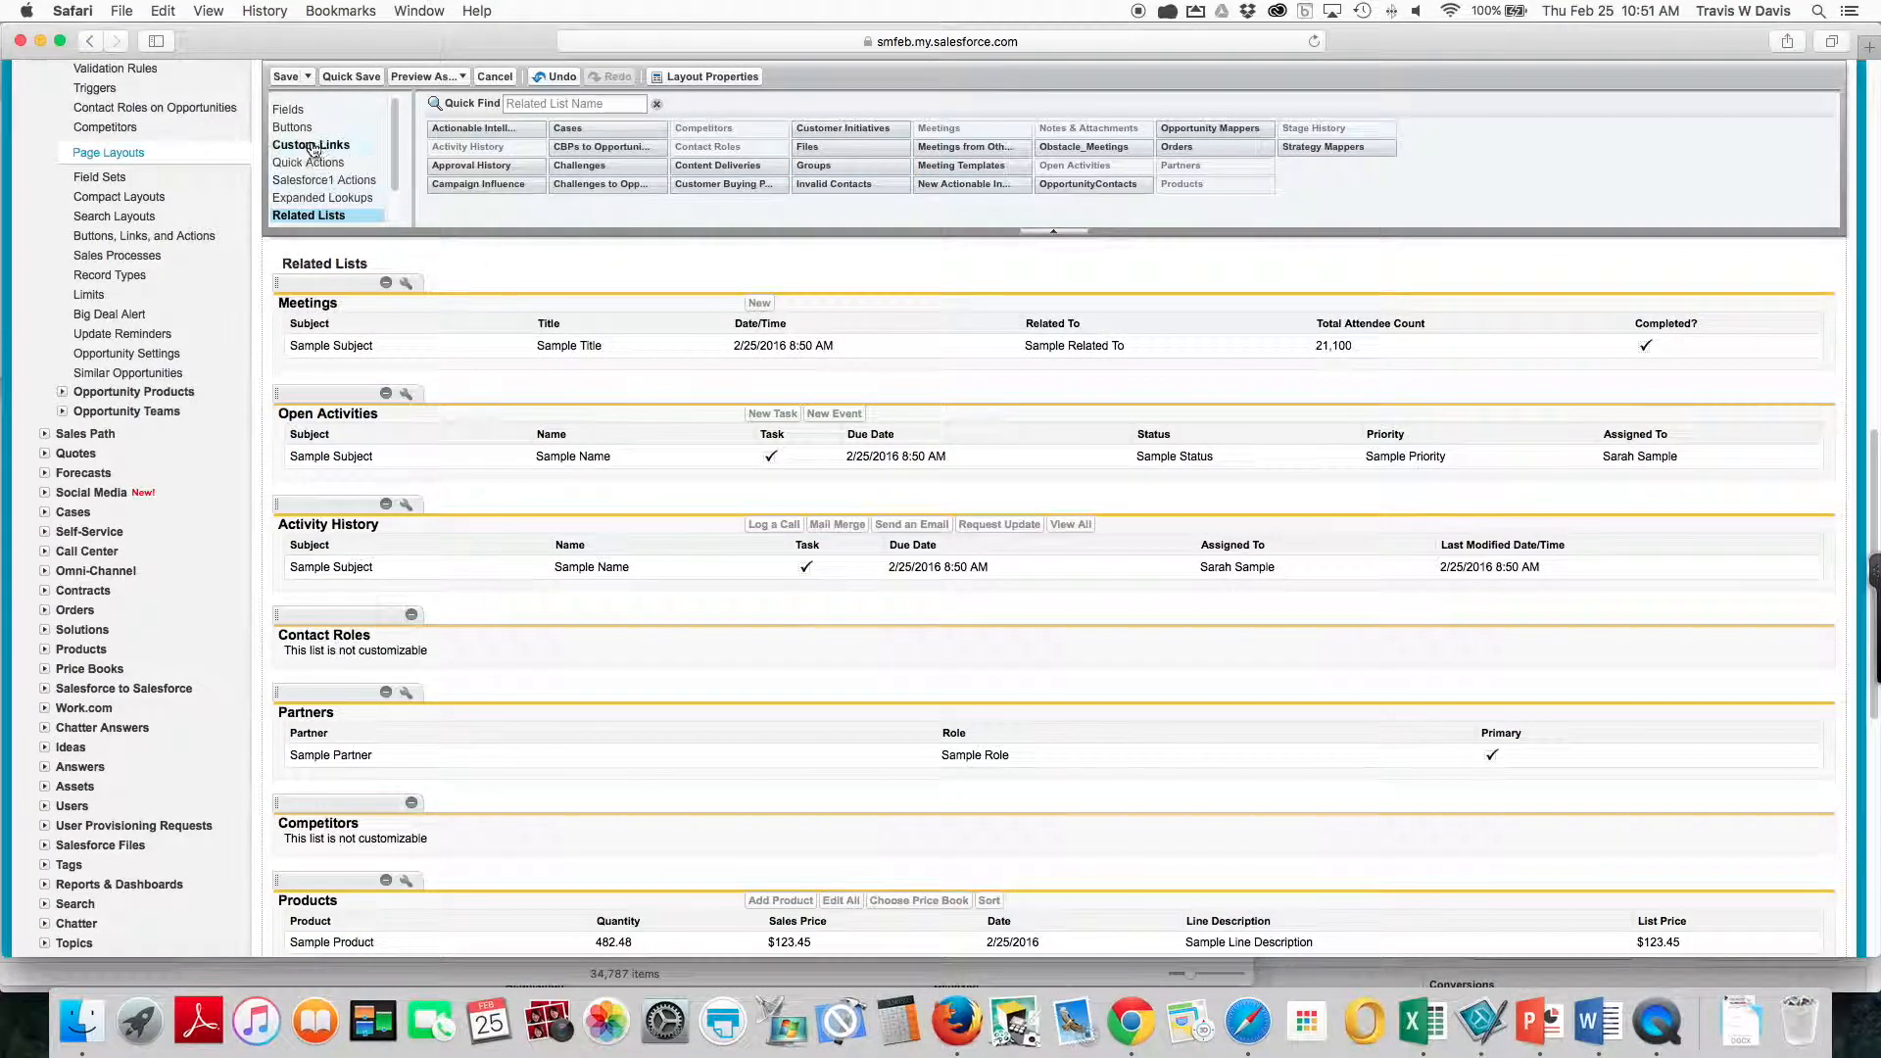
click(408, 285)
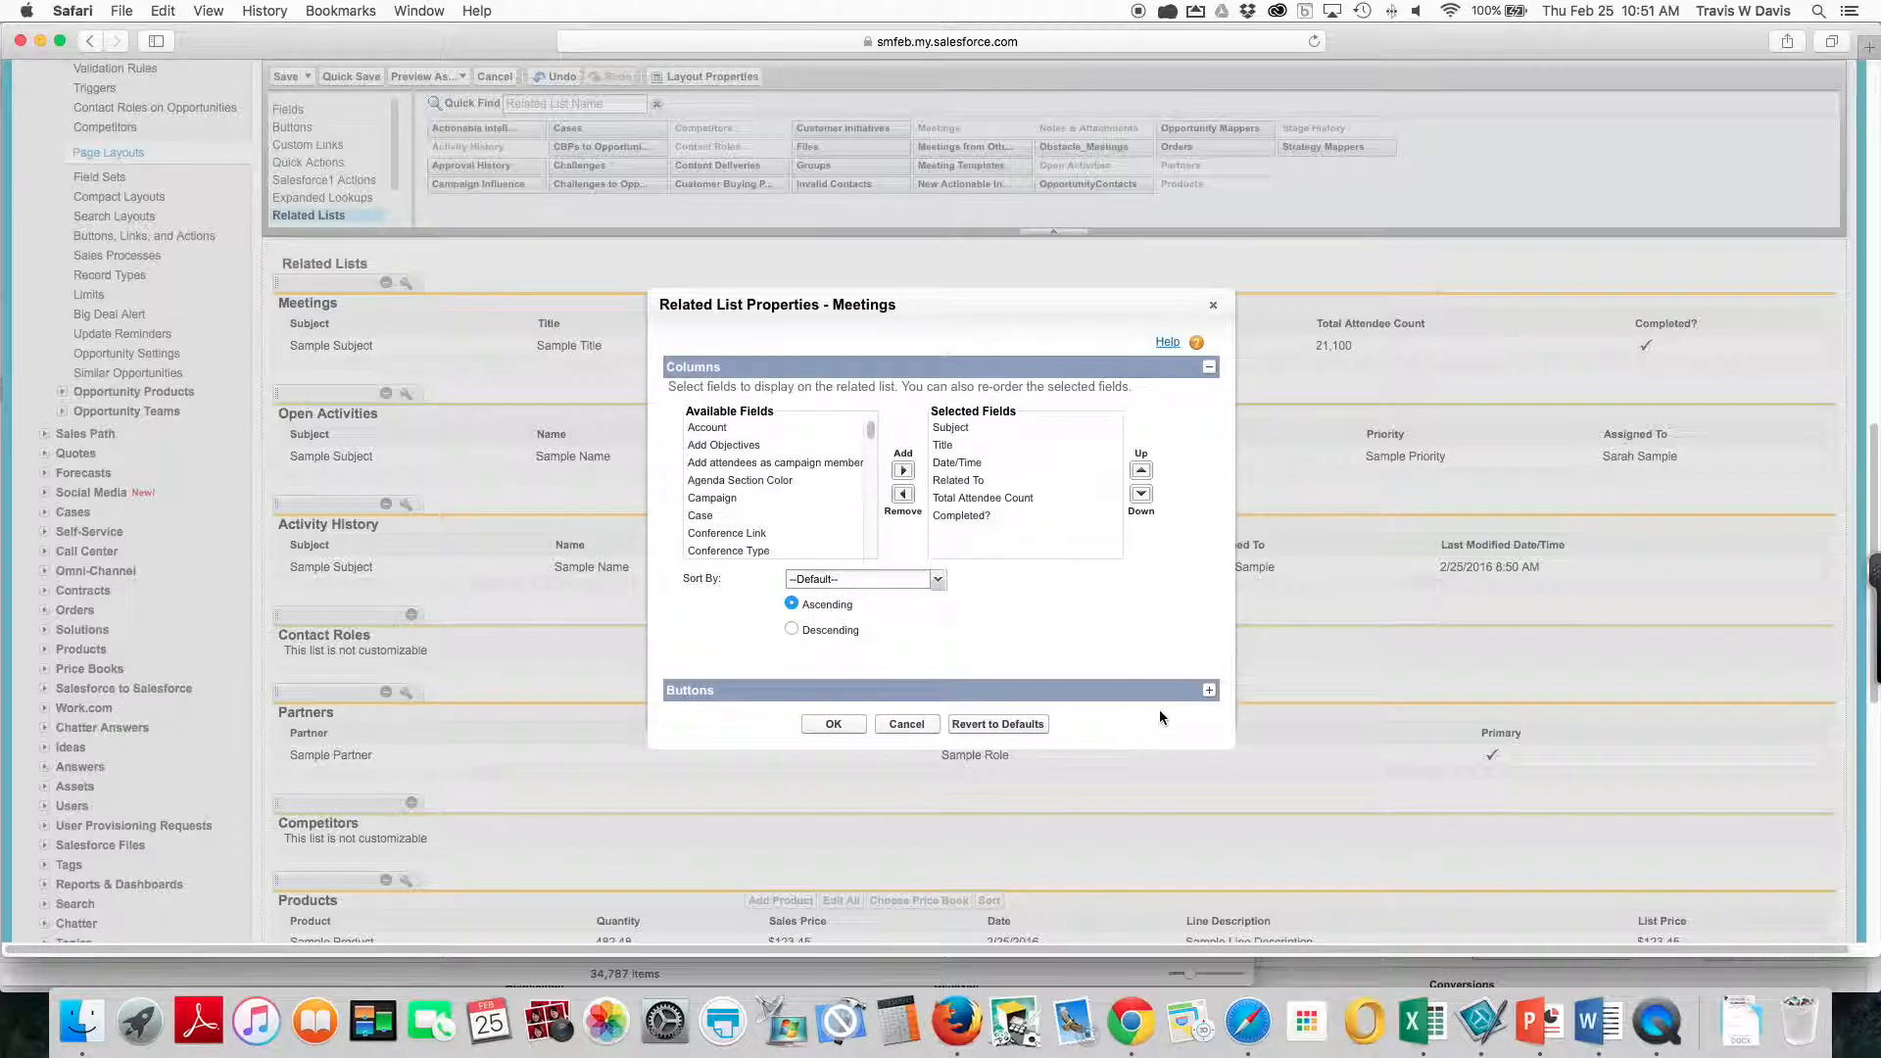
click(1210, 692)
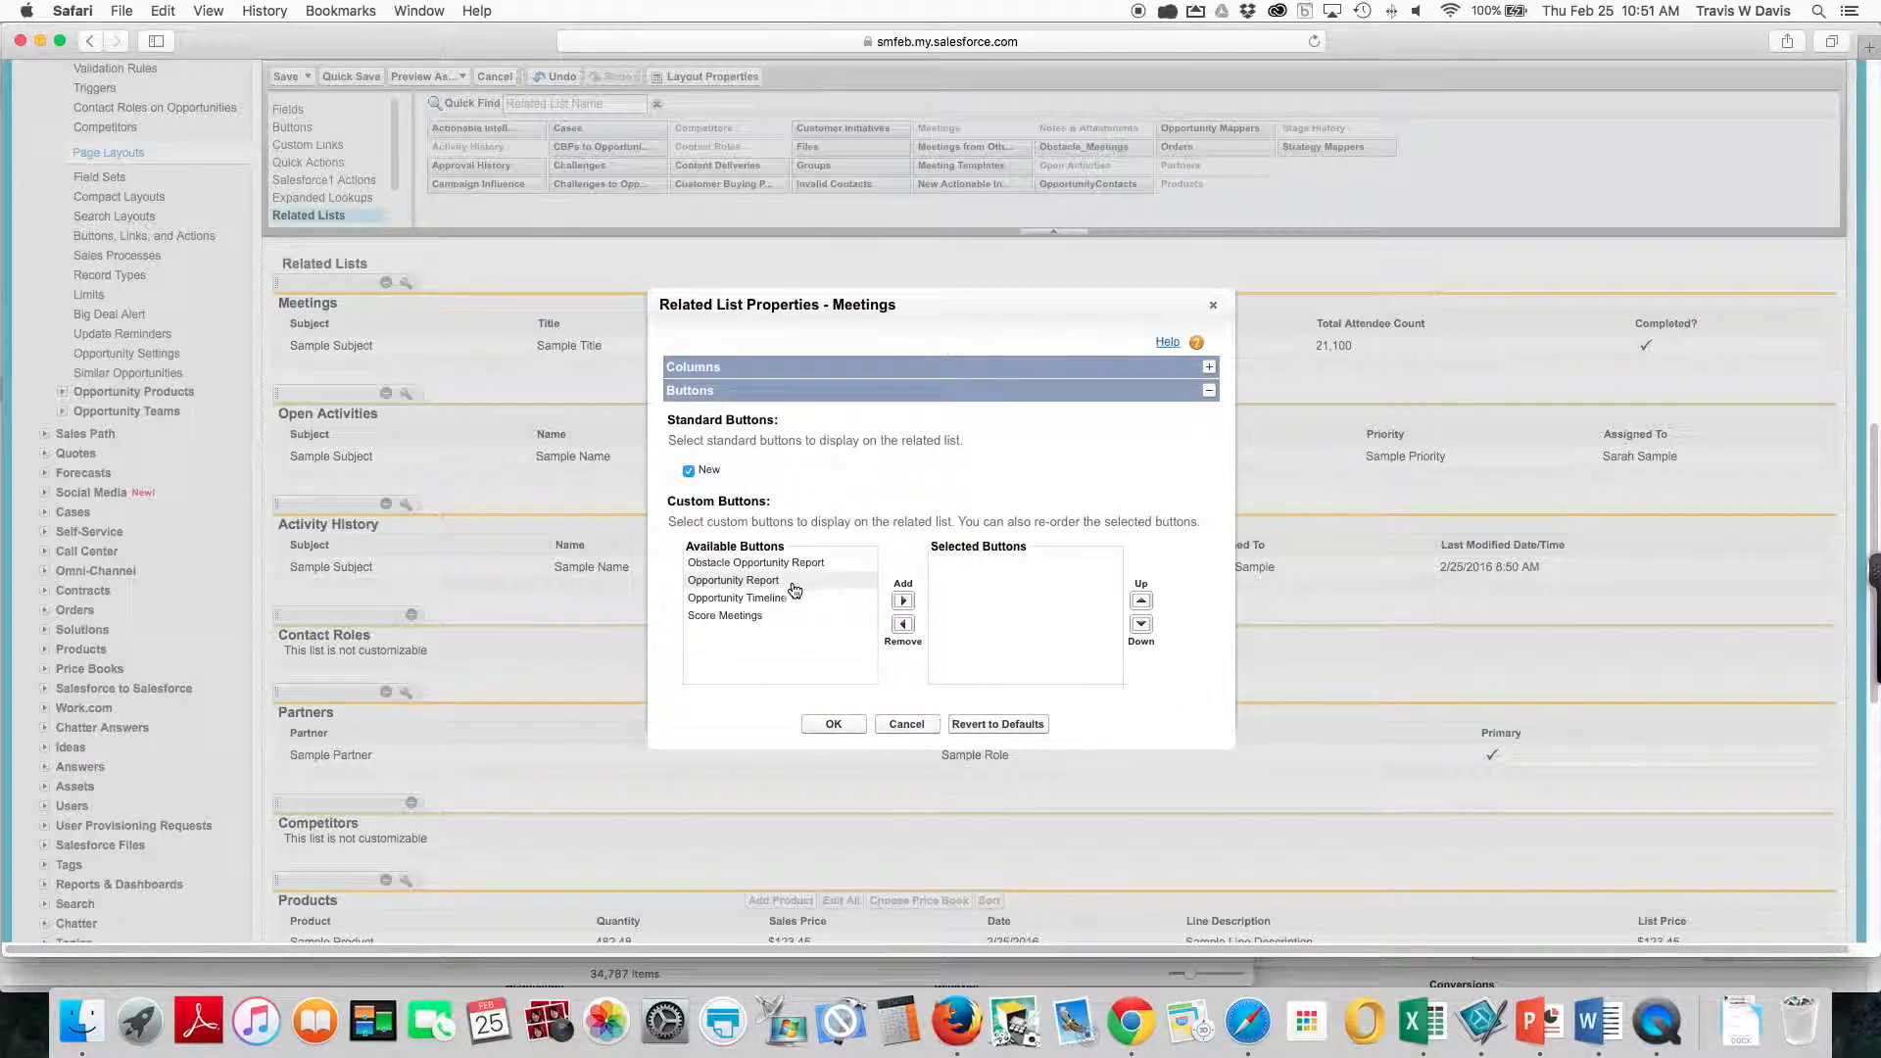
click(774, 581)
click(902, 601)
click(774, 582)
click(902, 602)
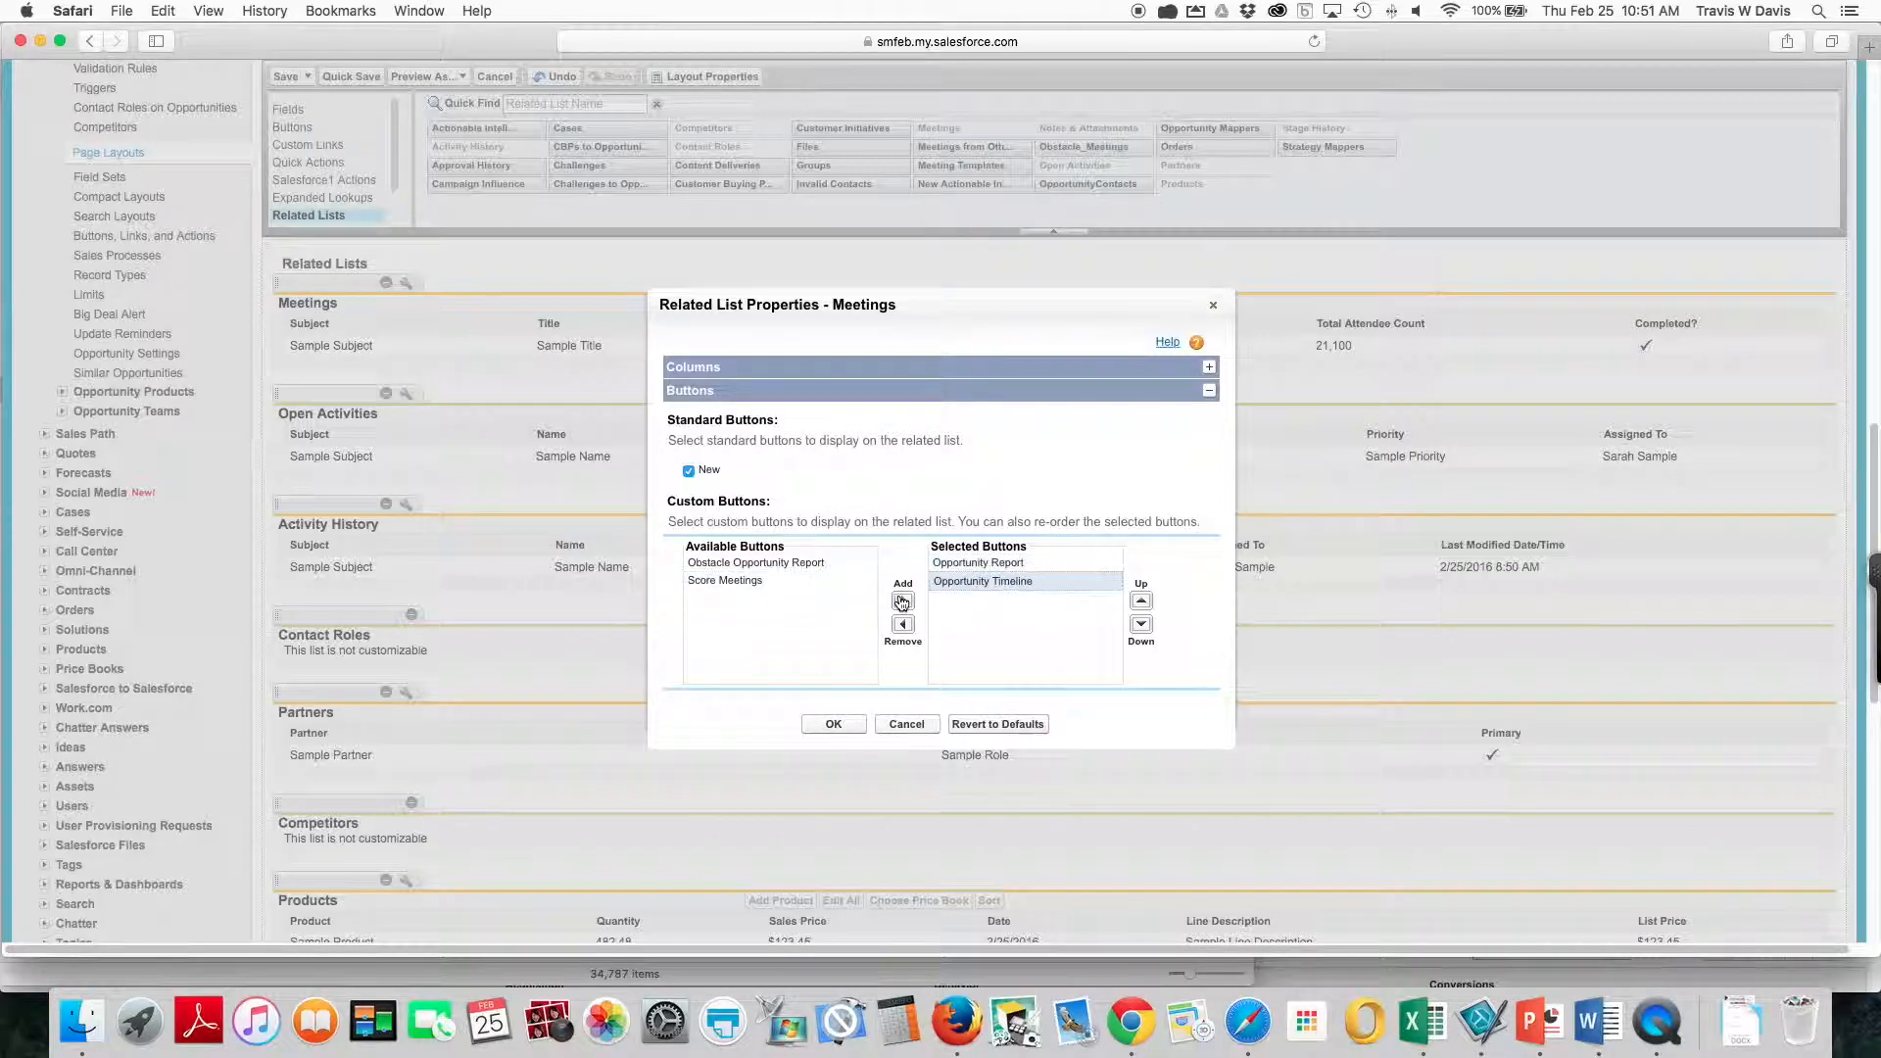
click(834, 725)
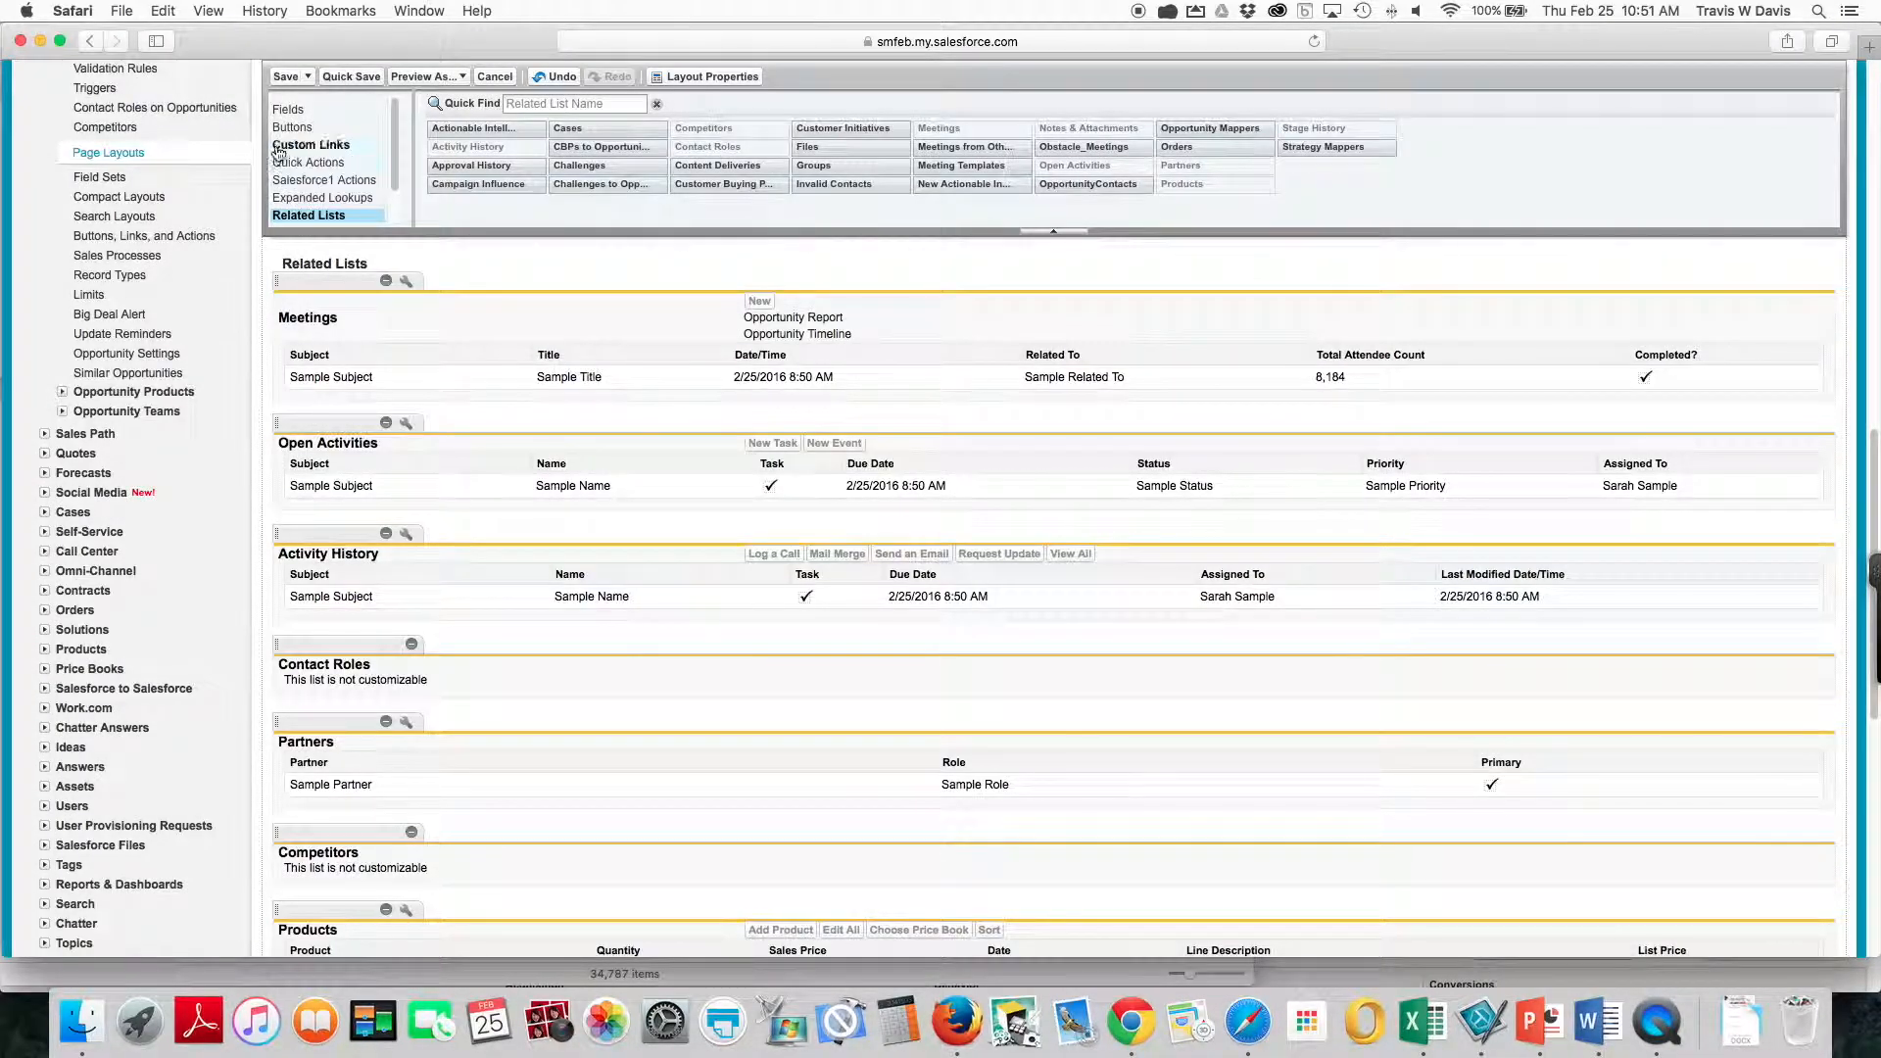
click(286, 78)
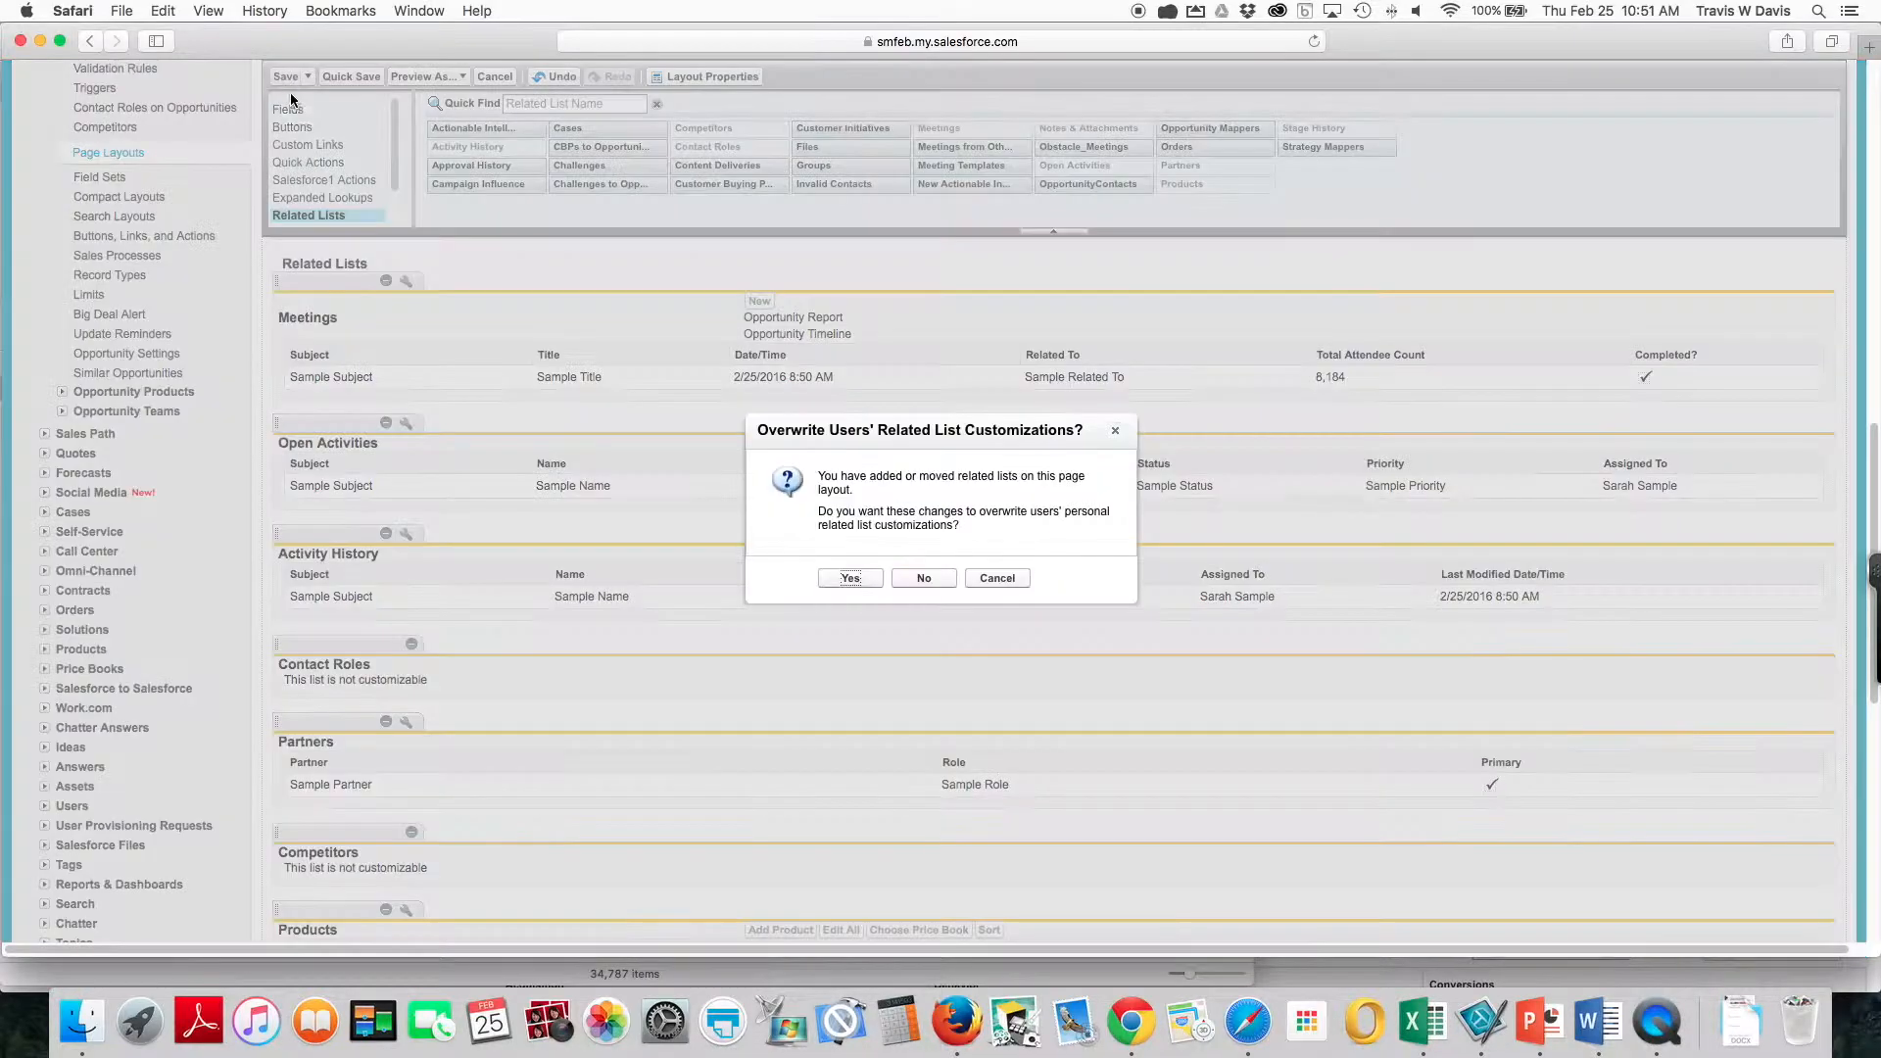
click(854, 580)
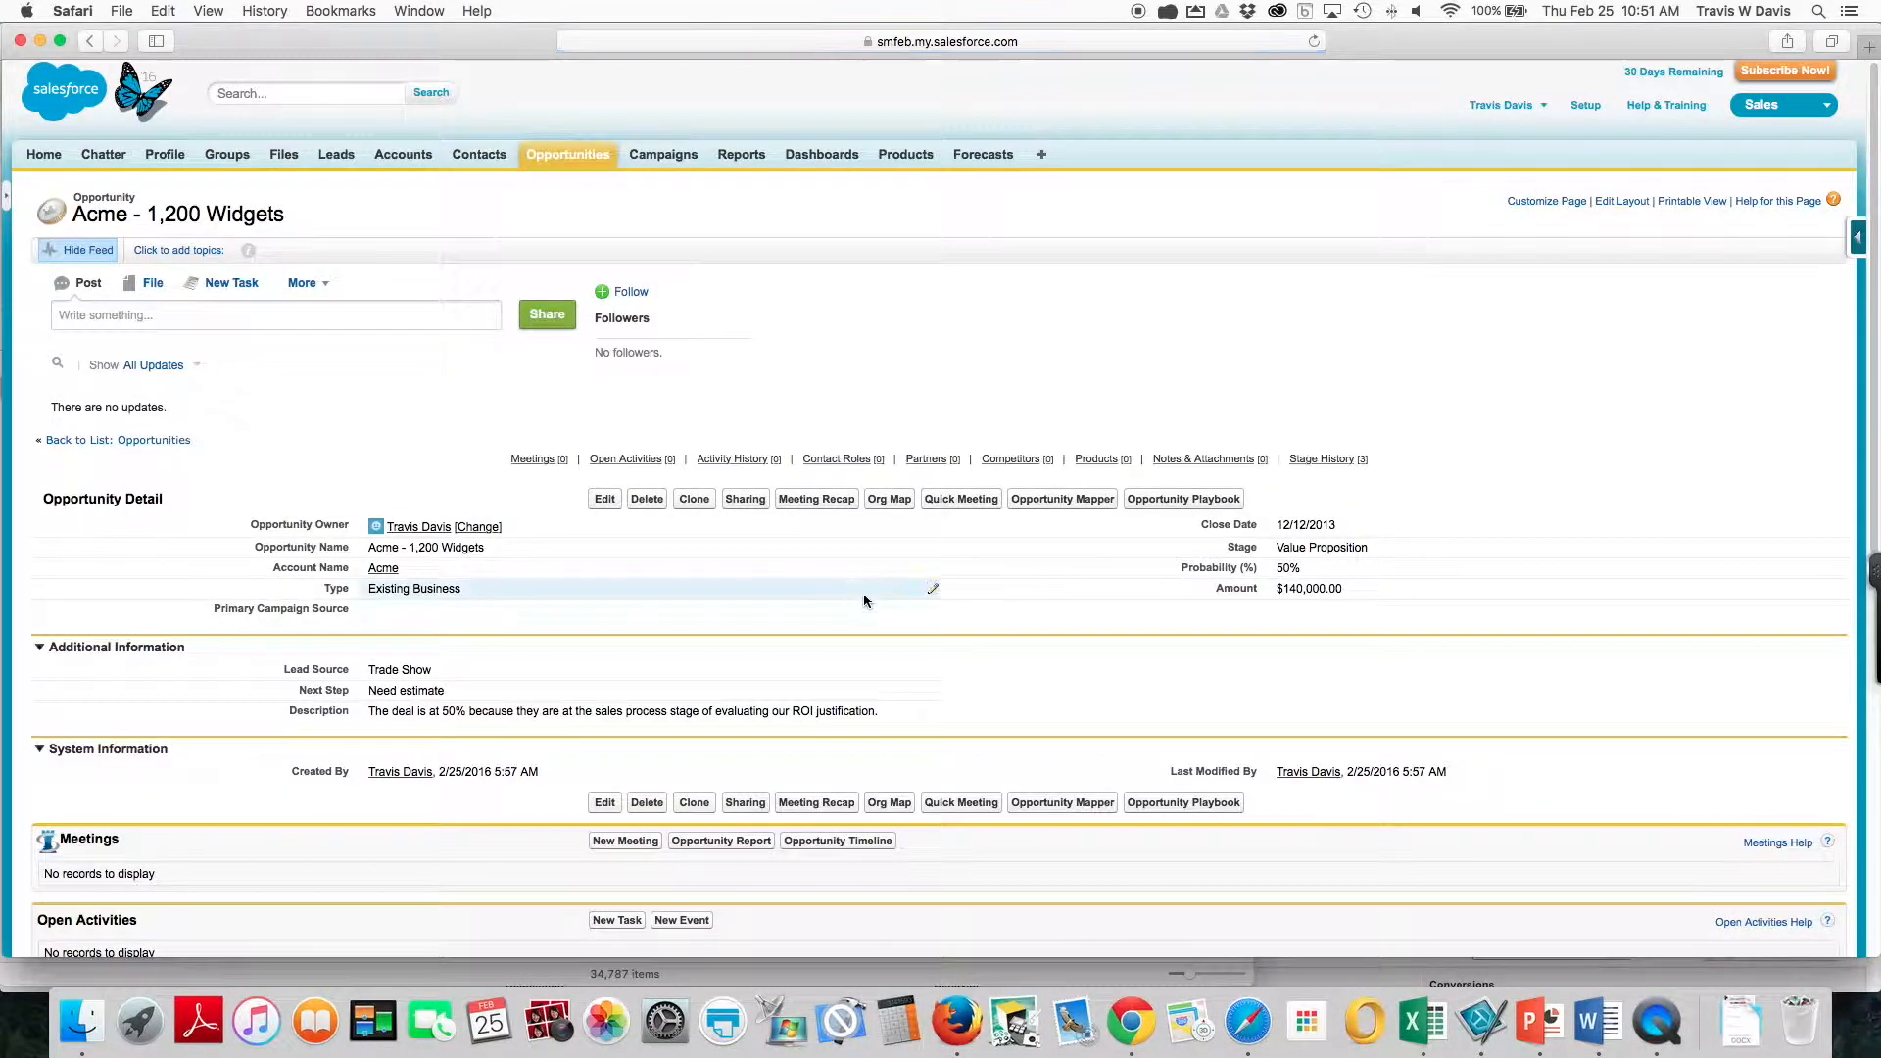
Reopen the opportunity page layout for editing and override the predefined Salesforce1 and Lightning Experience actions.
click(1634, 202)
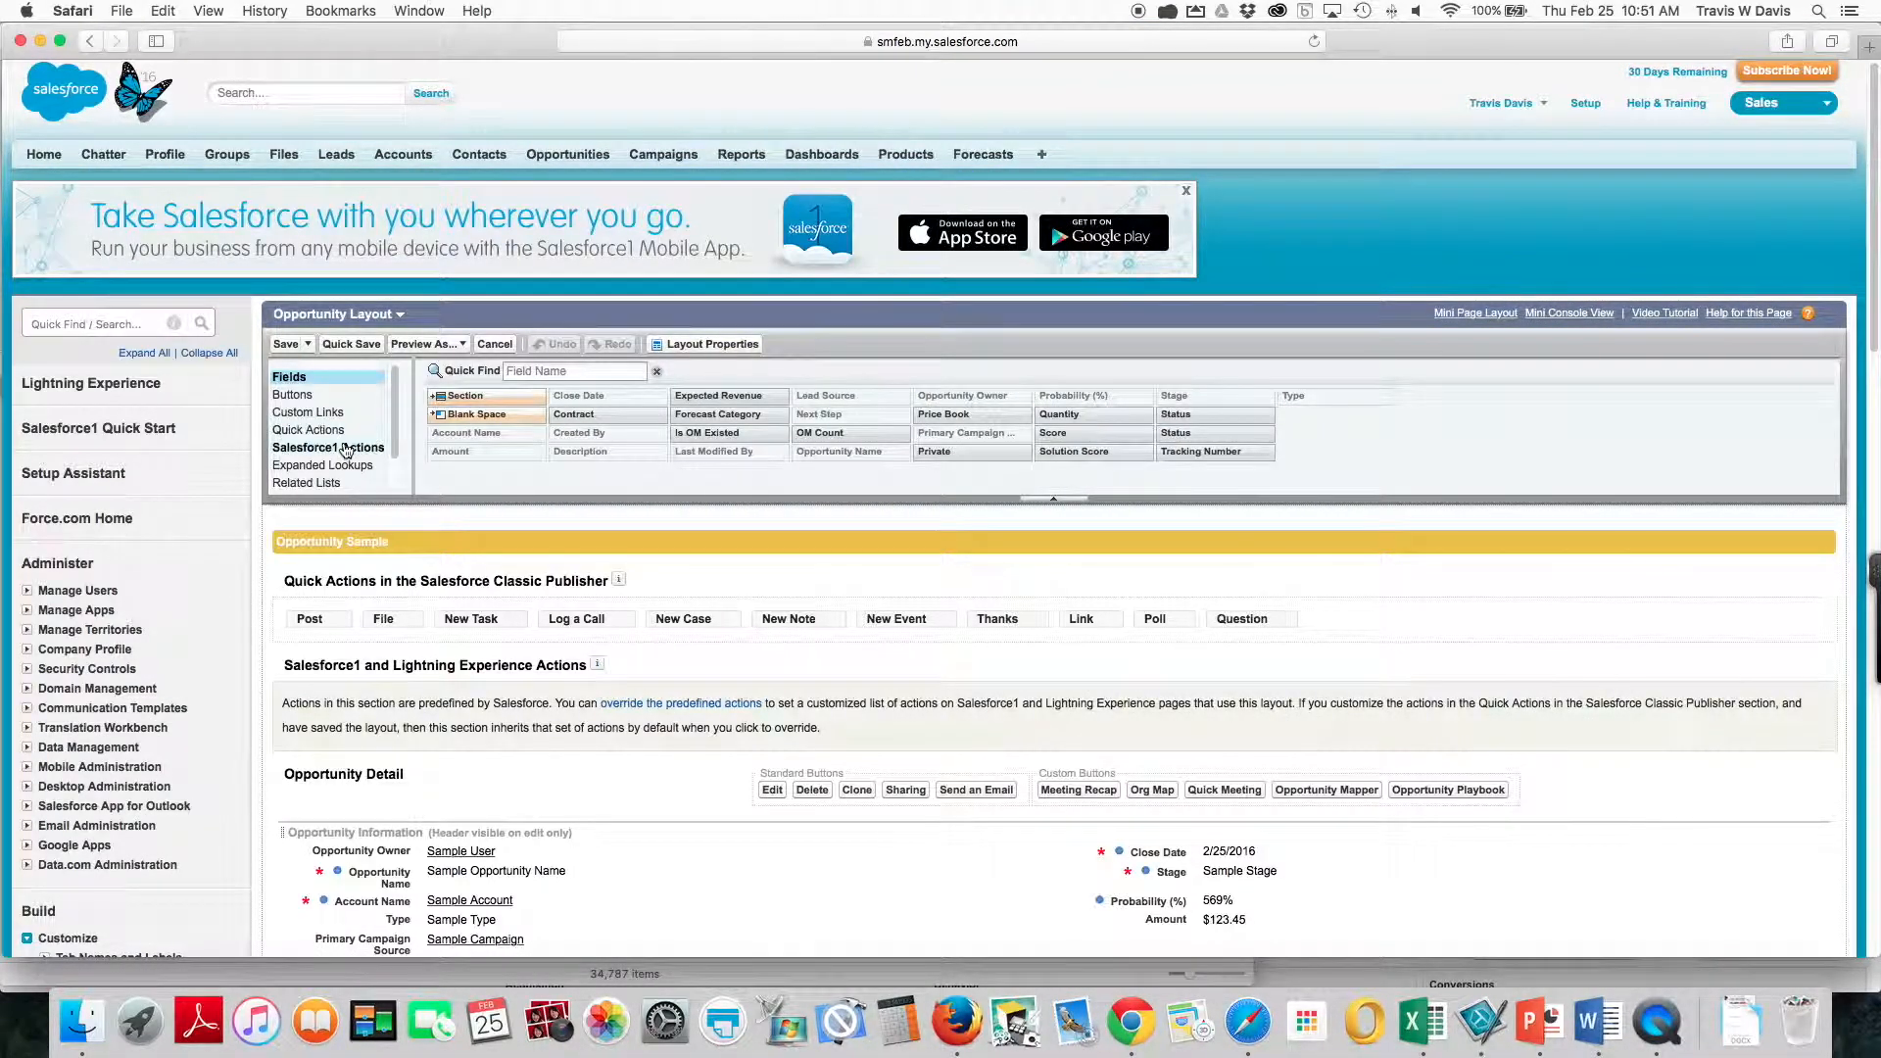
click(317, 449)
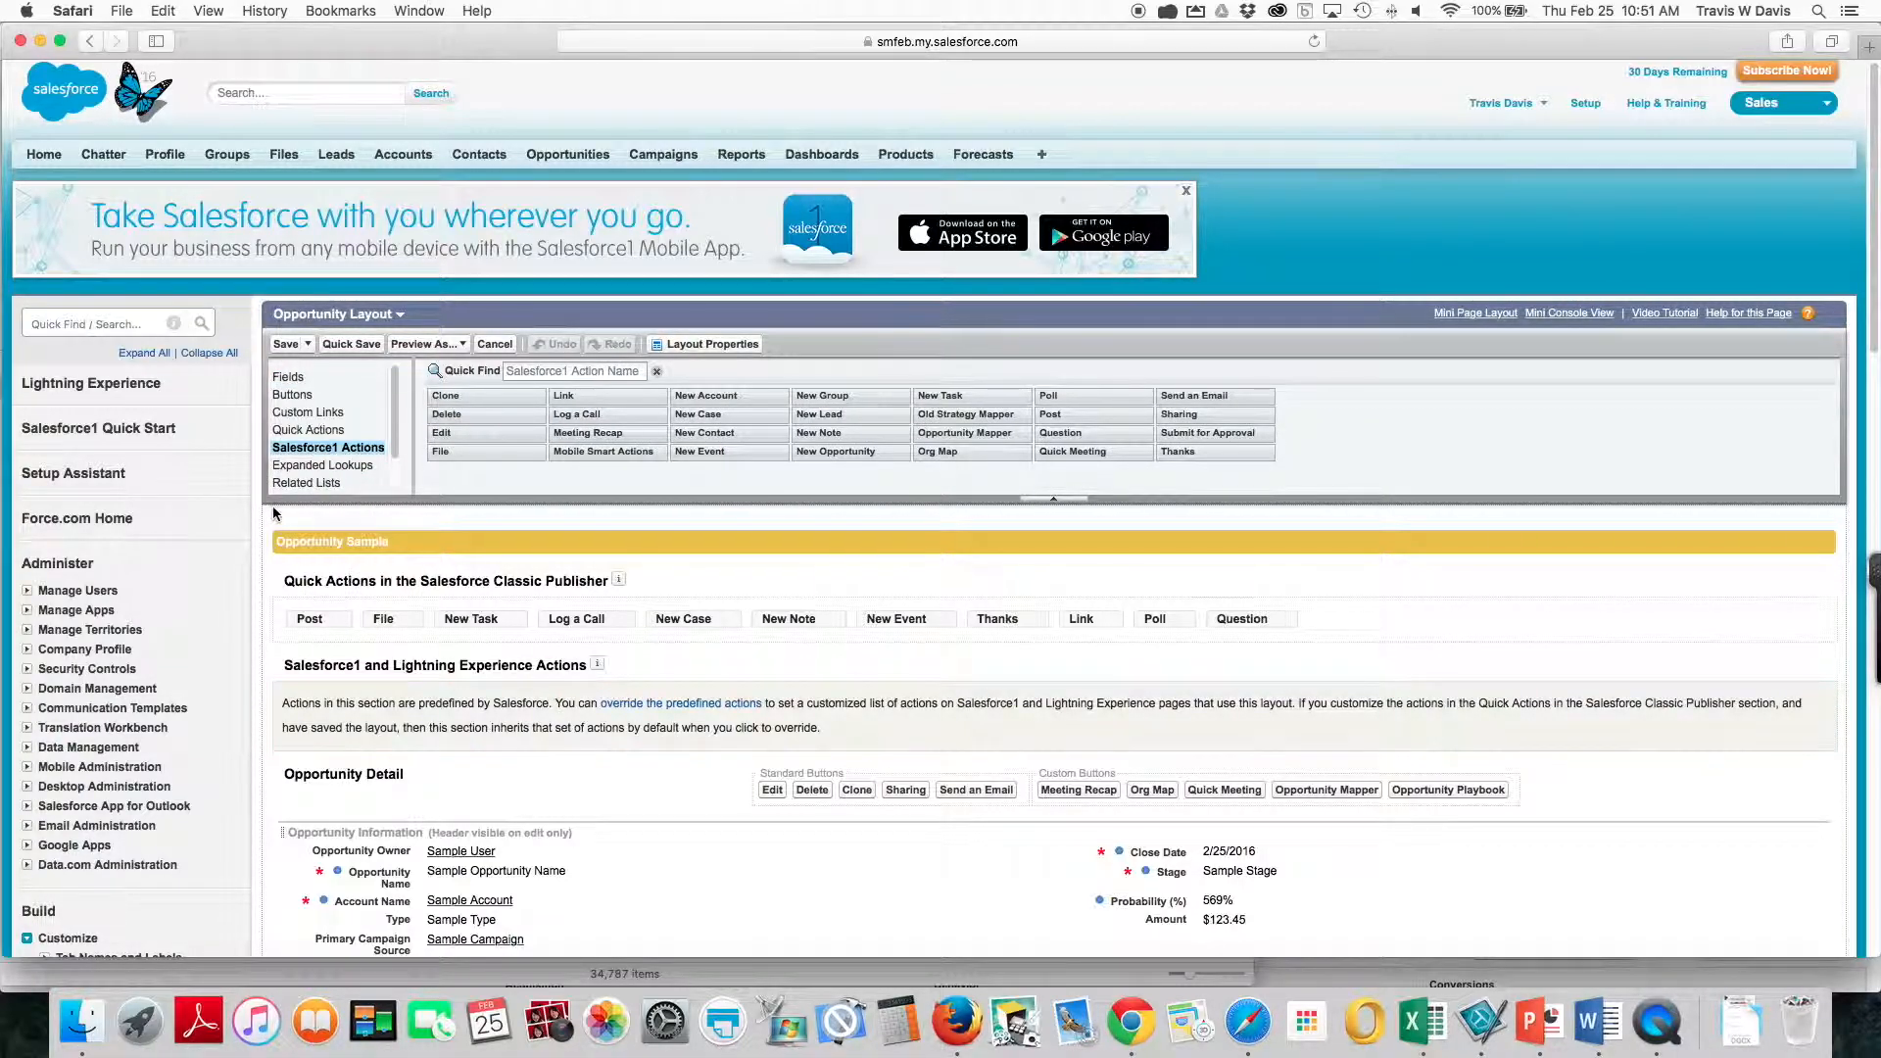
click(691, 705)
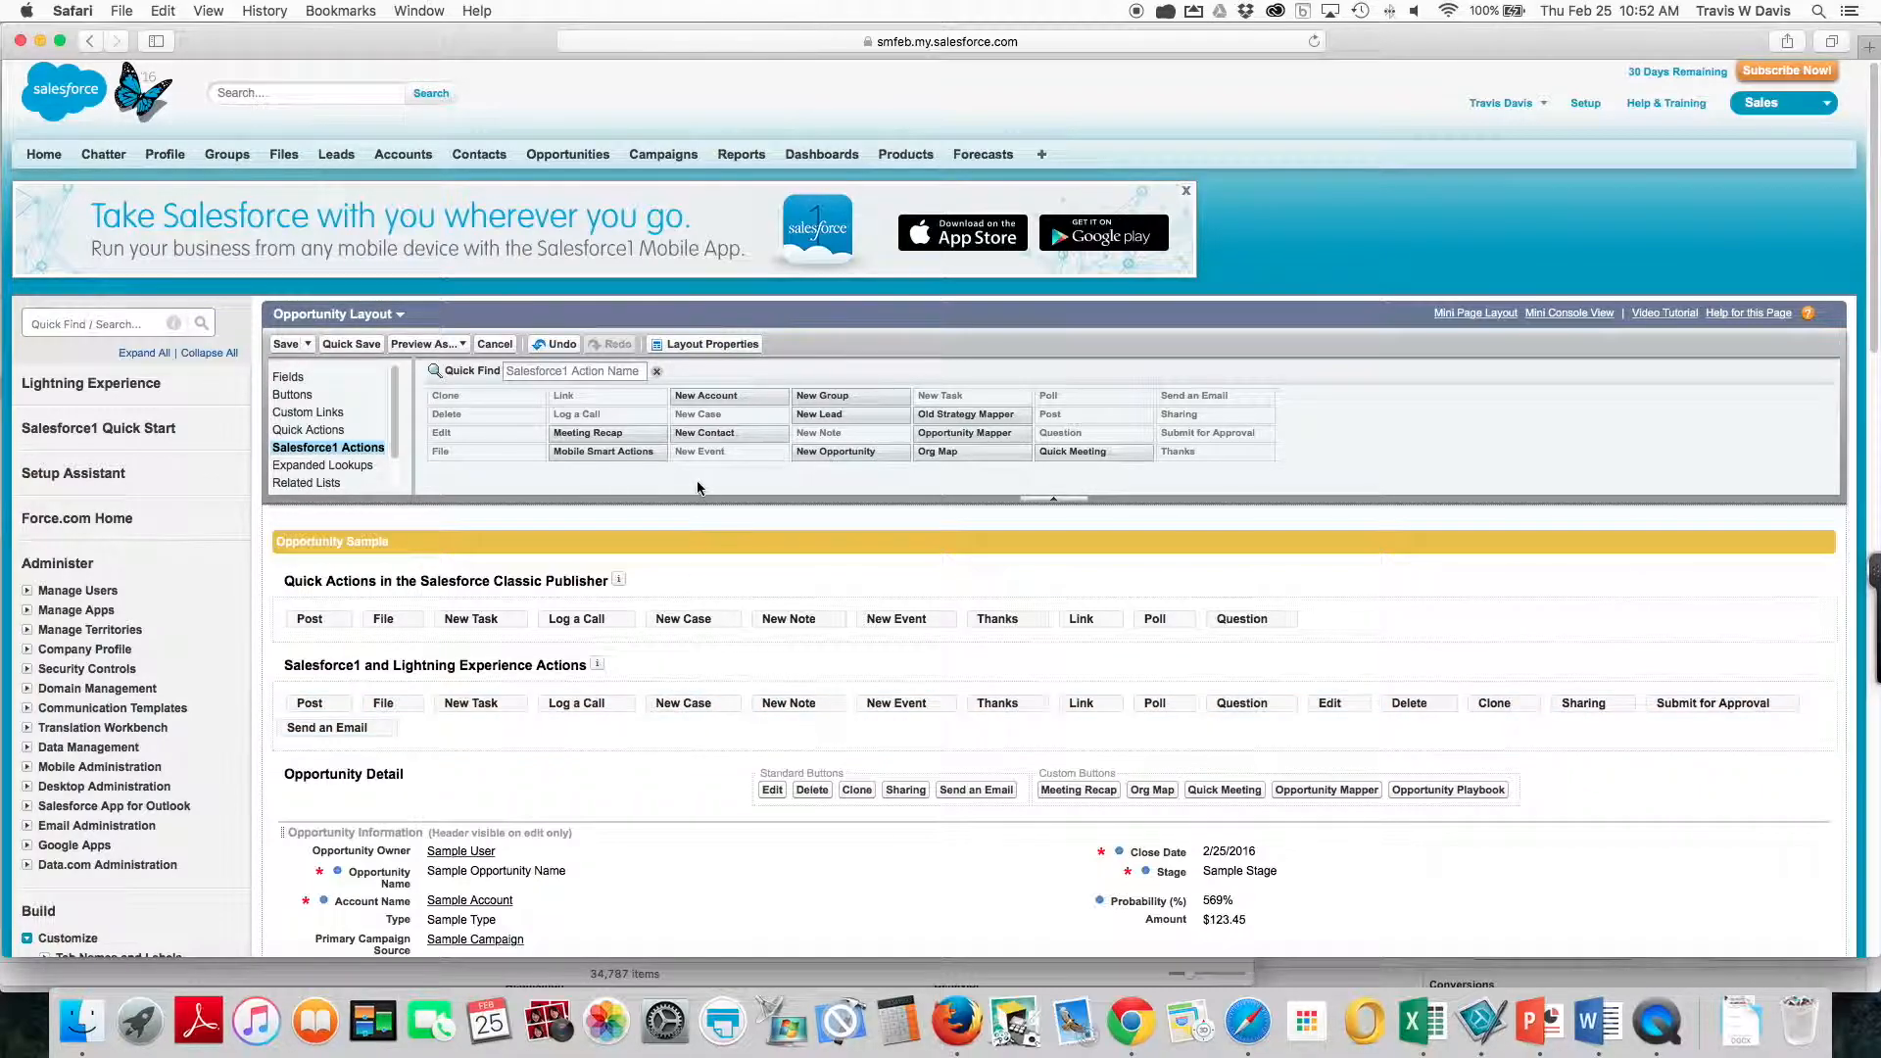
Add the Meeting Recap, Opportunity Mapper, Org Map and Quick Meeting actions to the Salesforce1 and Lightning Experience Actions and save the layout.
drag(602, 434, 725, 733)
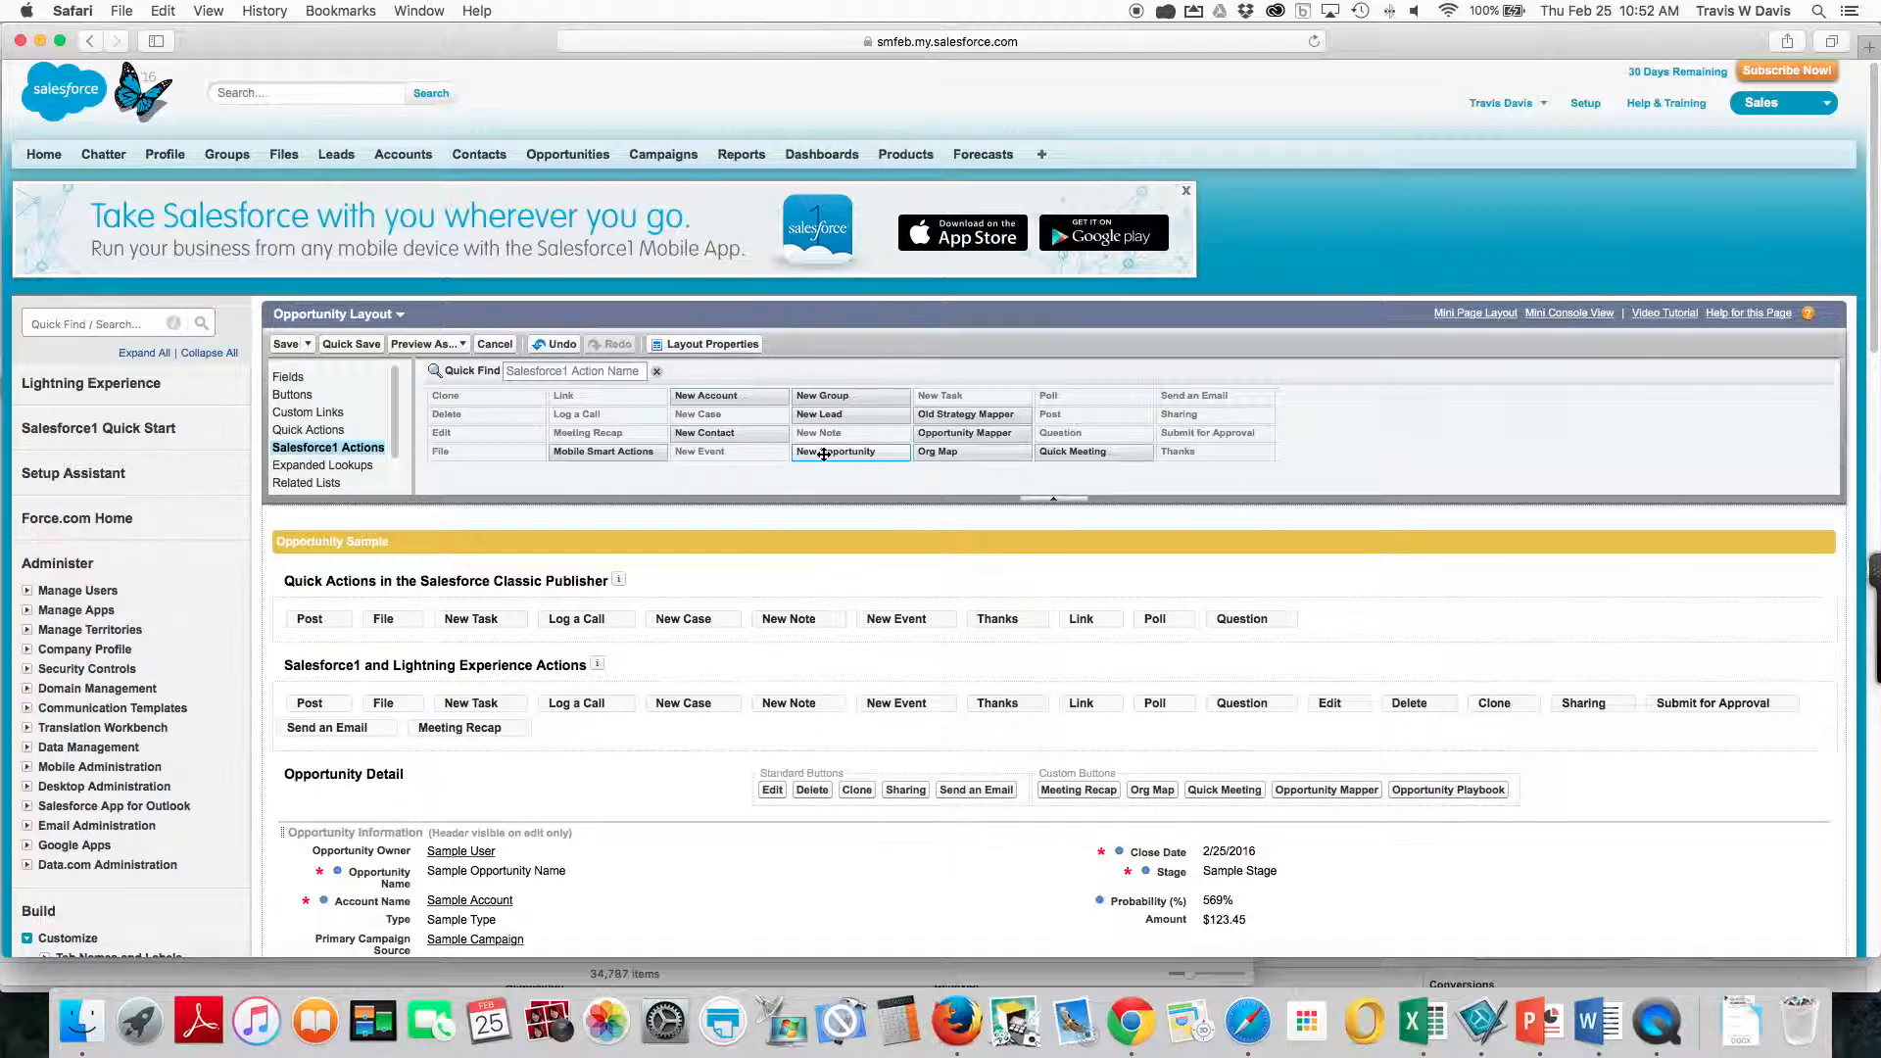
drag(965, 433, 686, 735)
drag(938, 452, 756, 727)
drag(1073, 452, 835, 727)
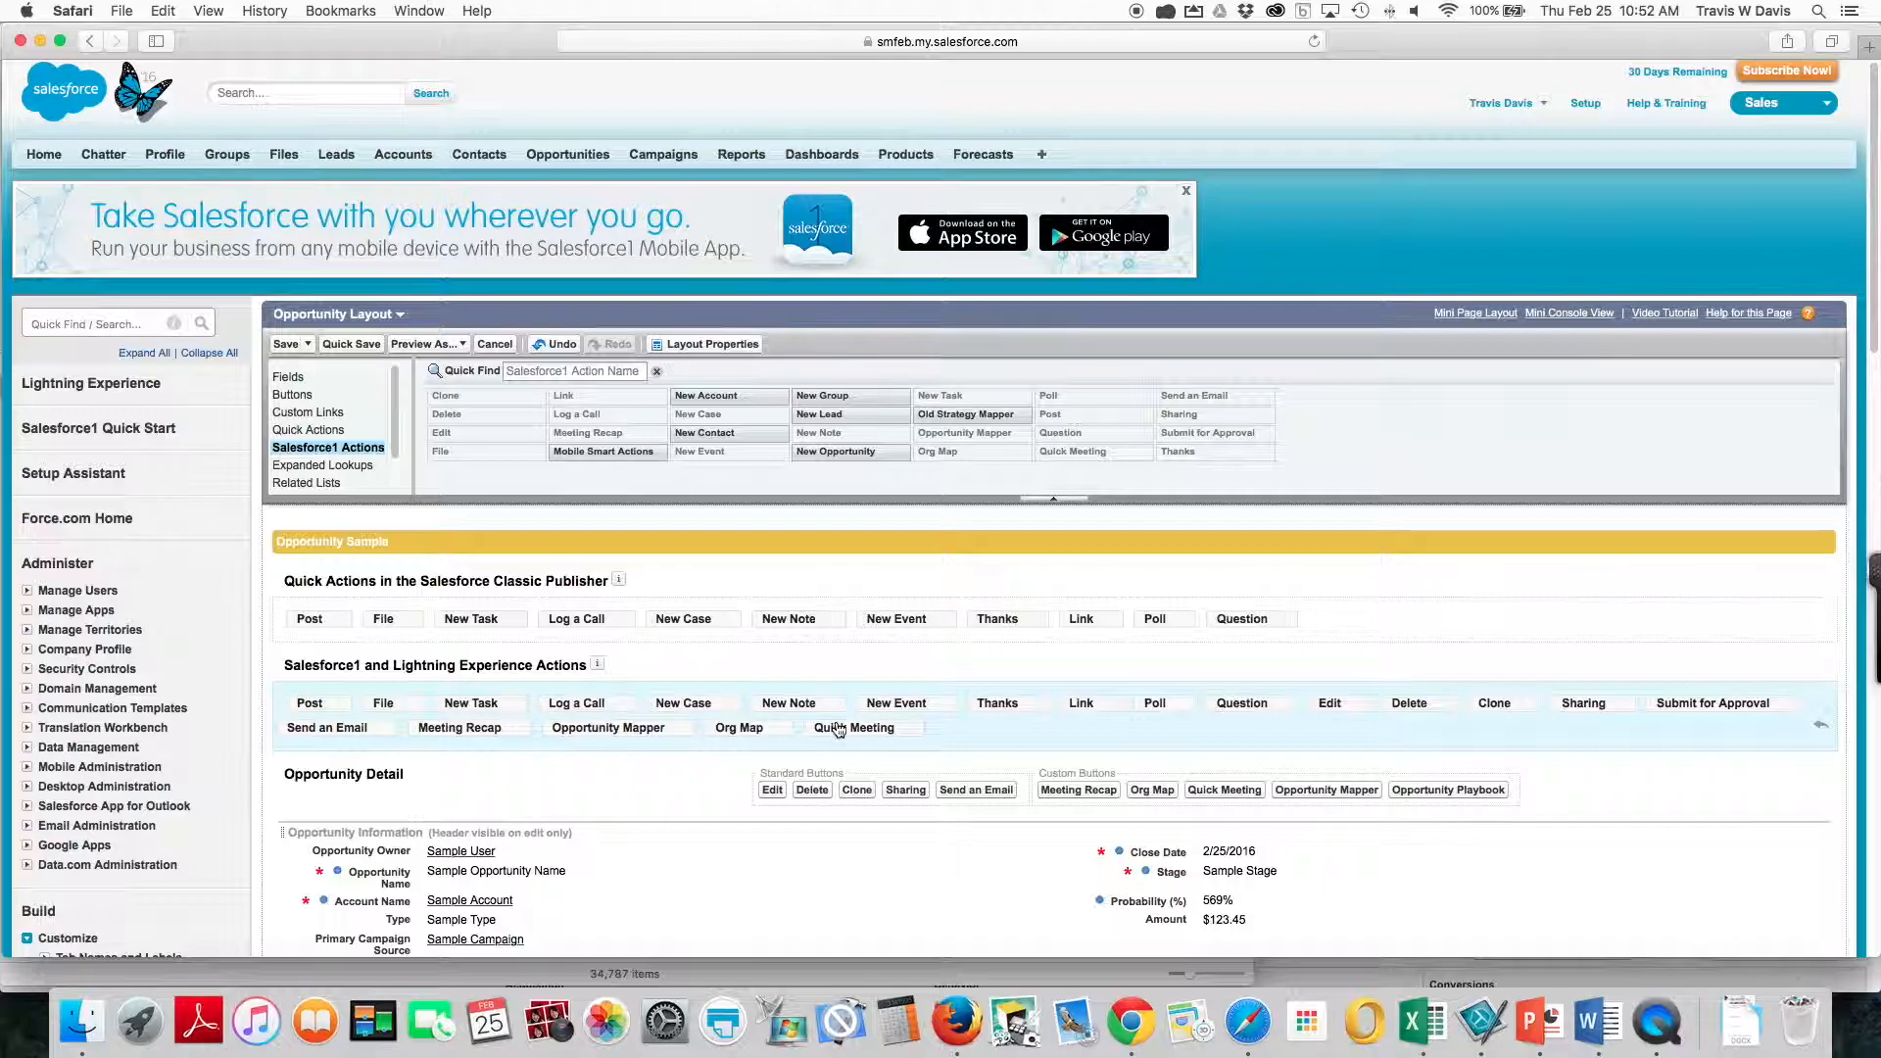
drag(838, 729, 838, 729)
click(286, 344)
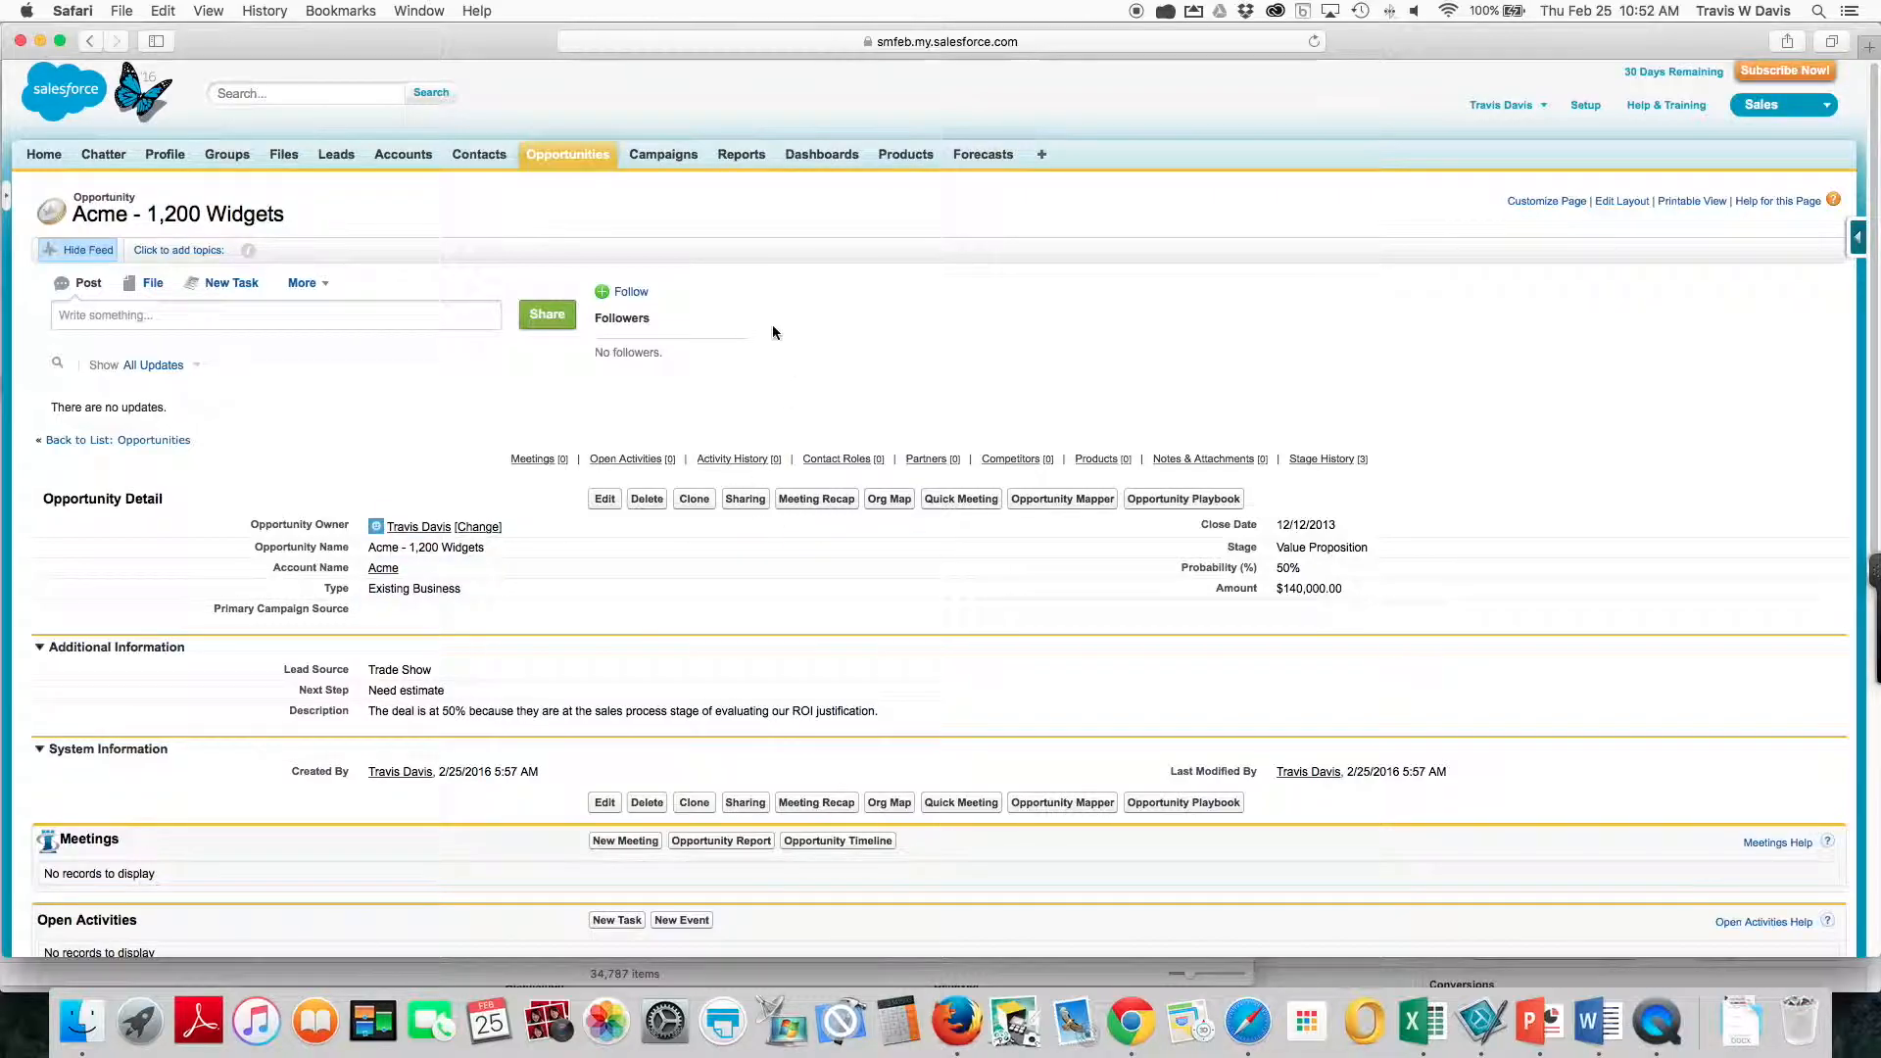
View the list of all active campaigns.
click(662, 156)
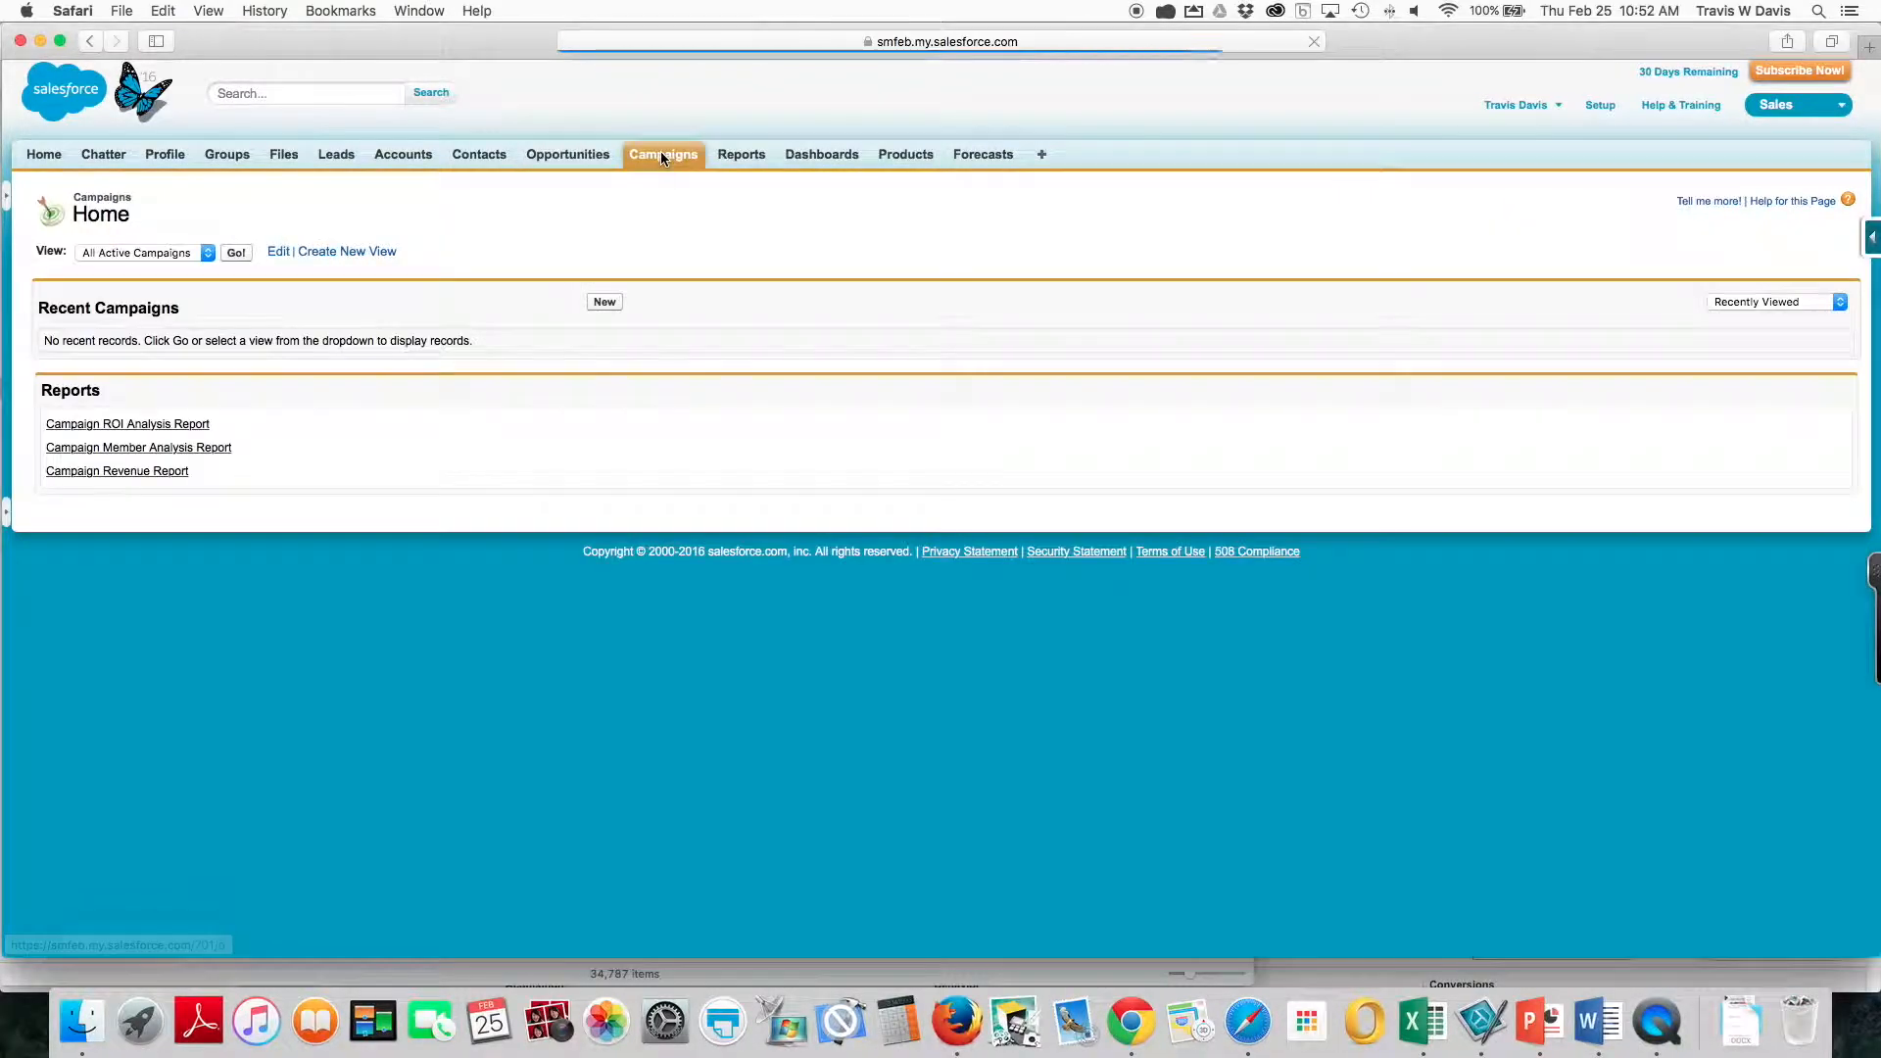
click(239, 255)
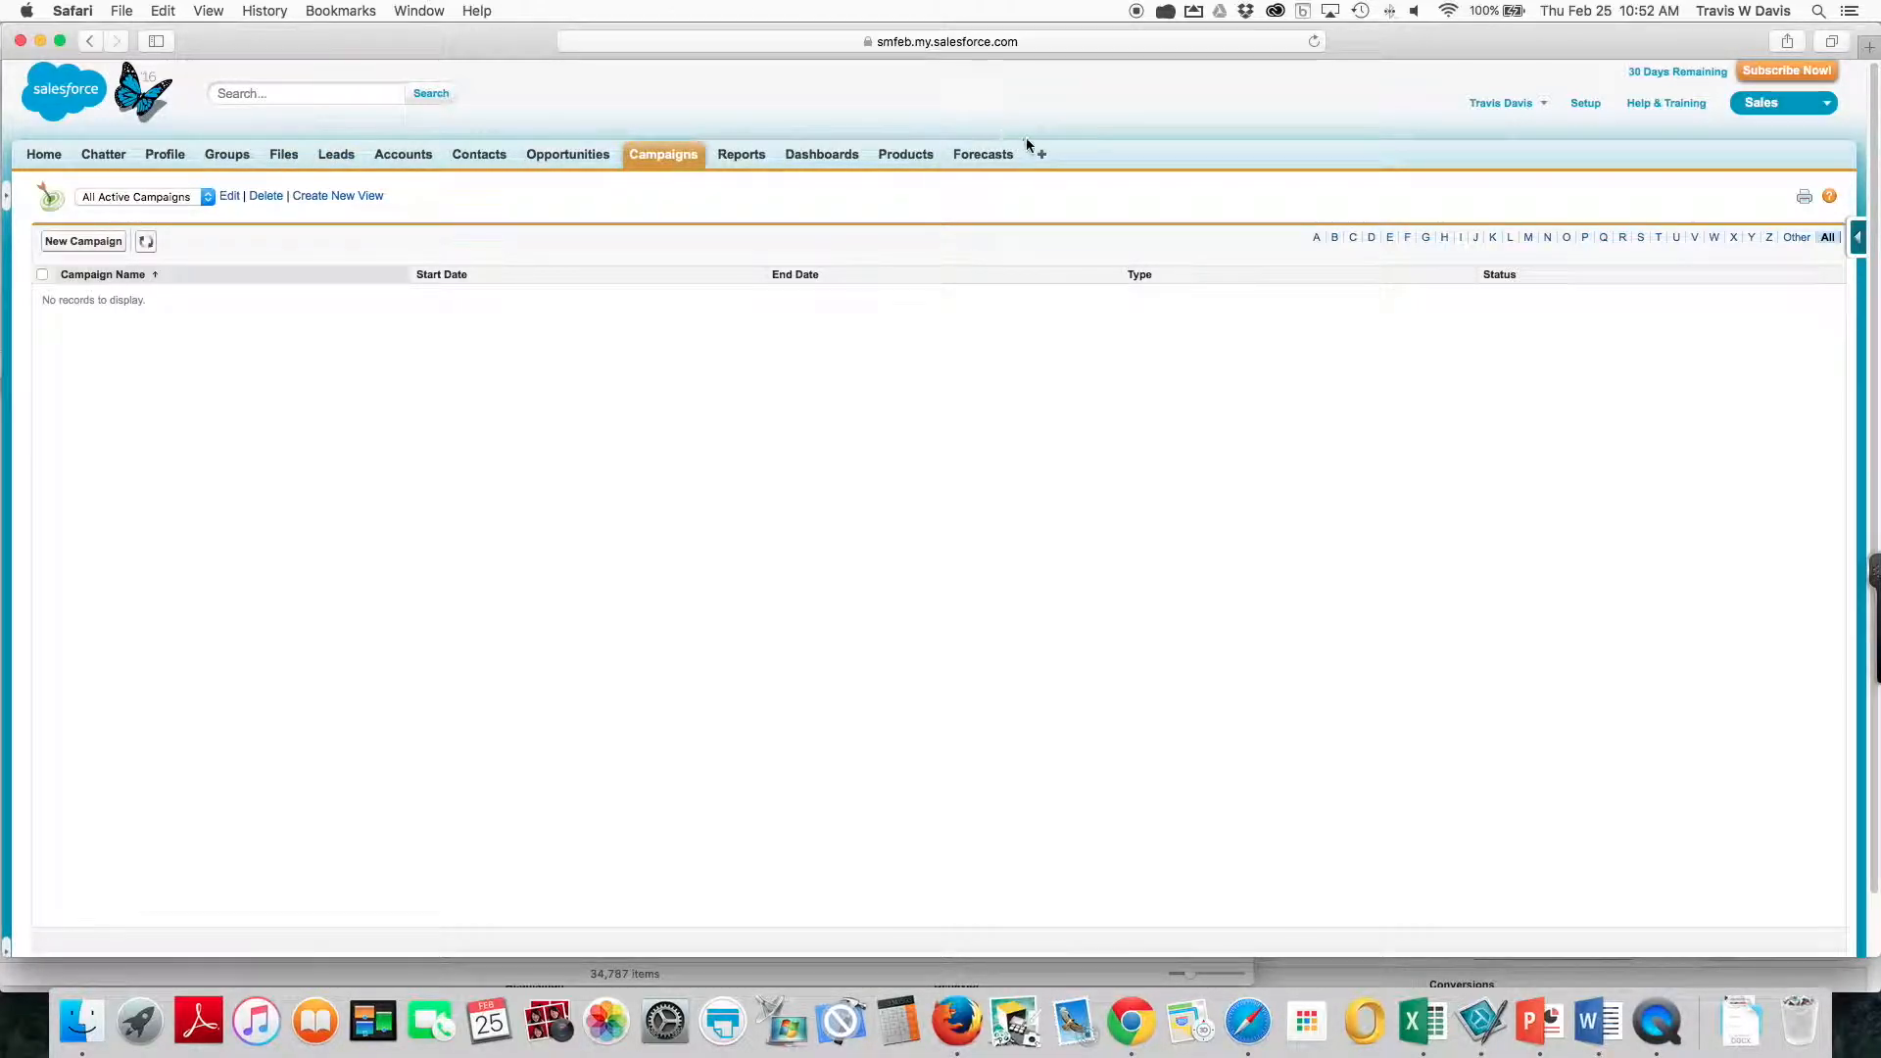
Open the Add Picklist Values page from the list of all tabs and copy the endpoint URL in its error message.
click(1047, 163)
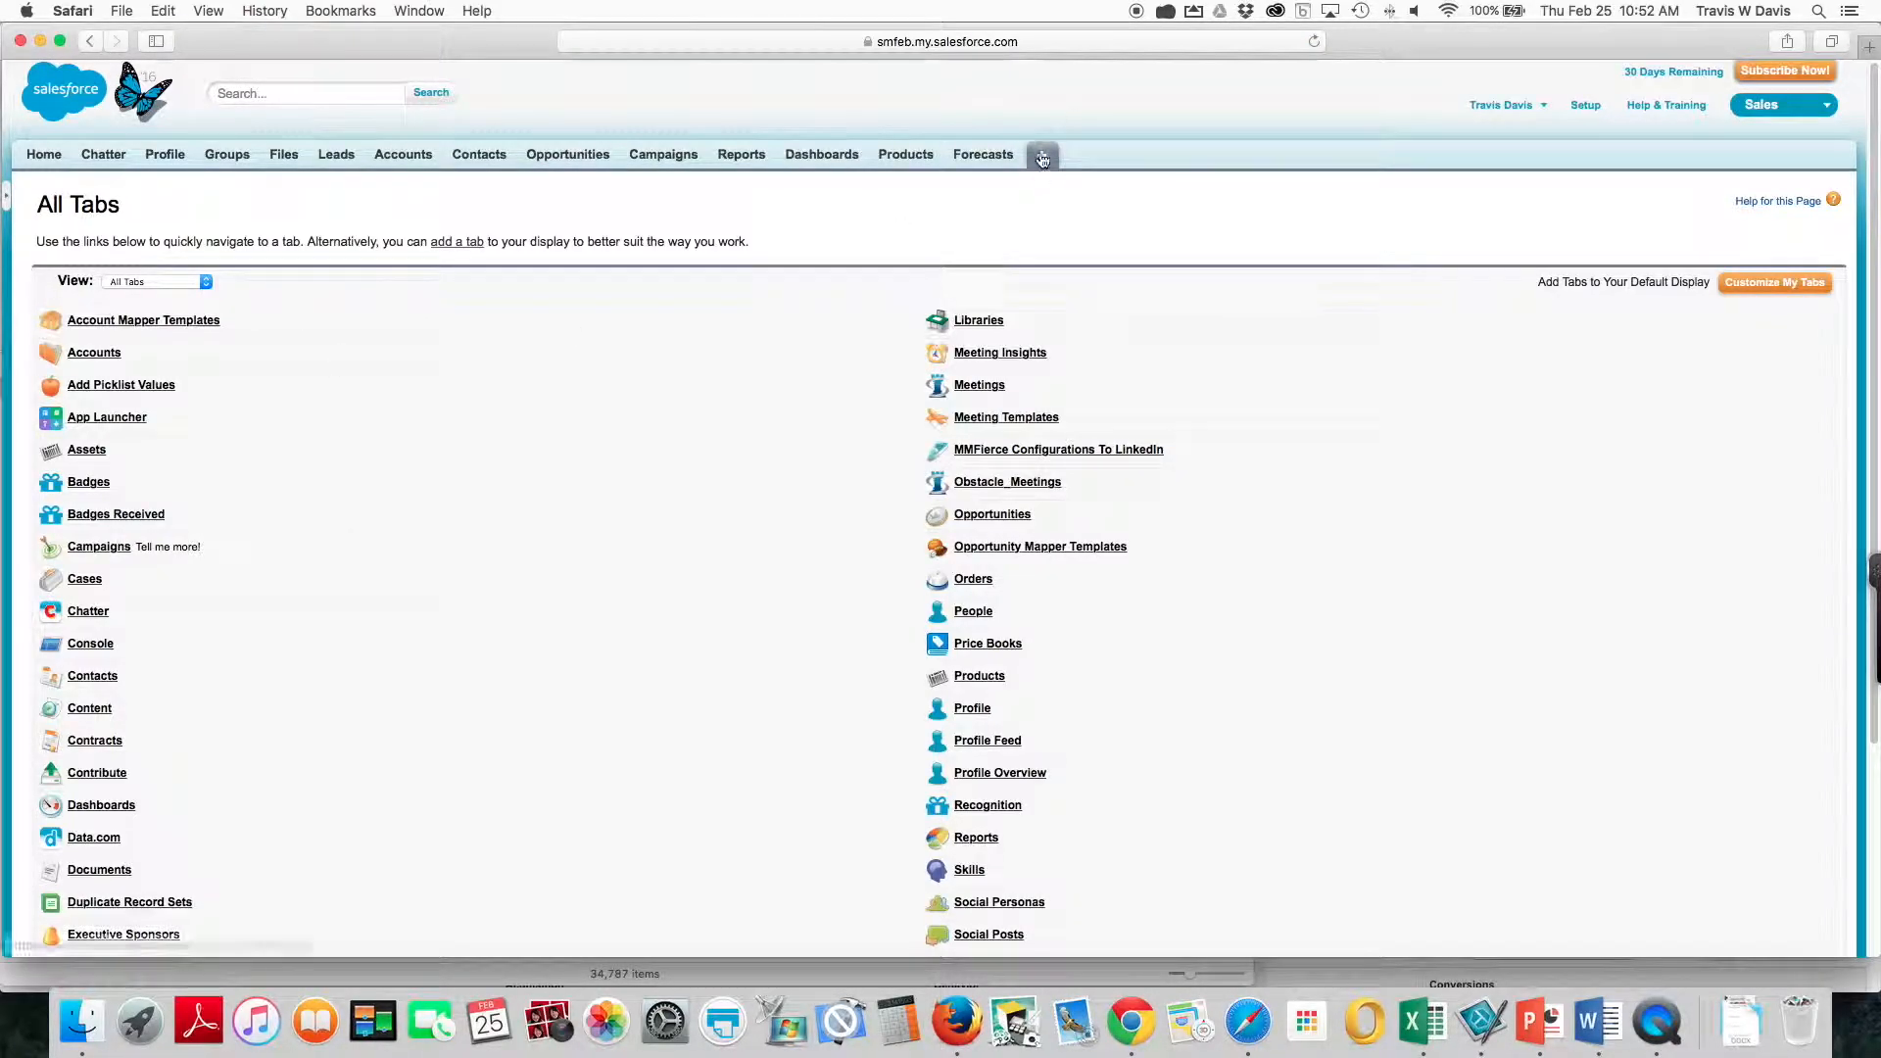
click(113, 387)
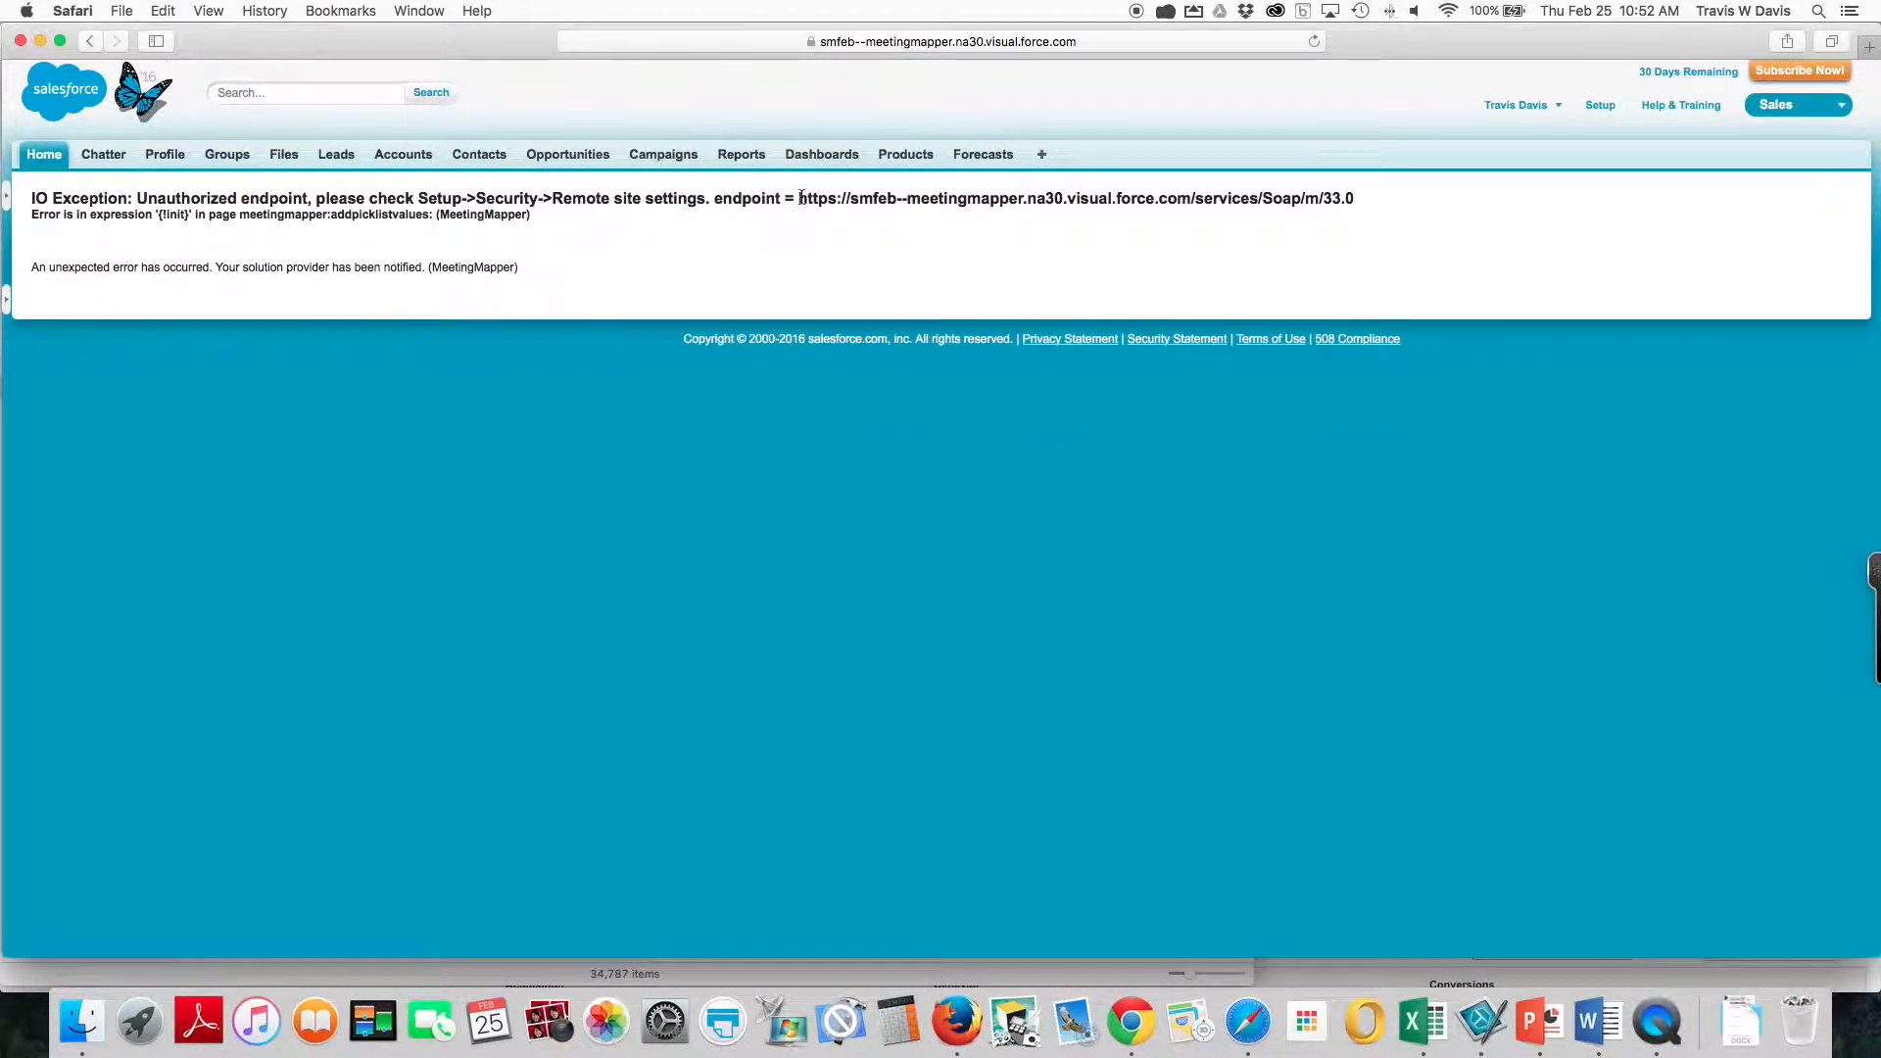
drag(800, 198, 1411, 204)
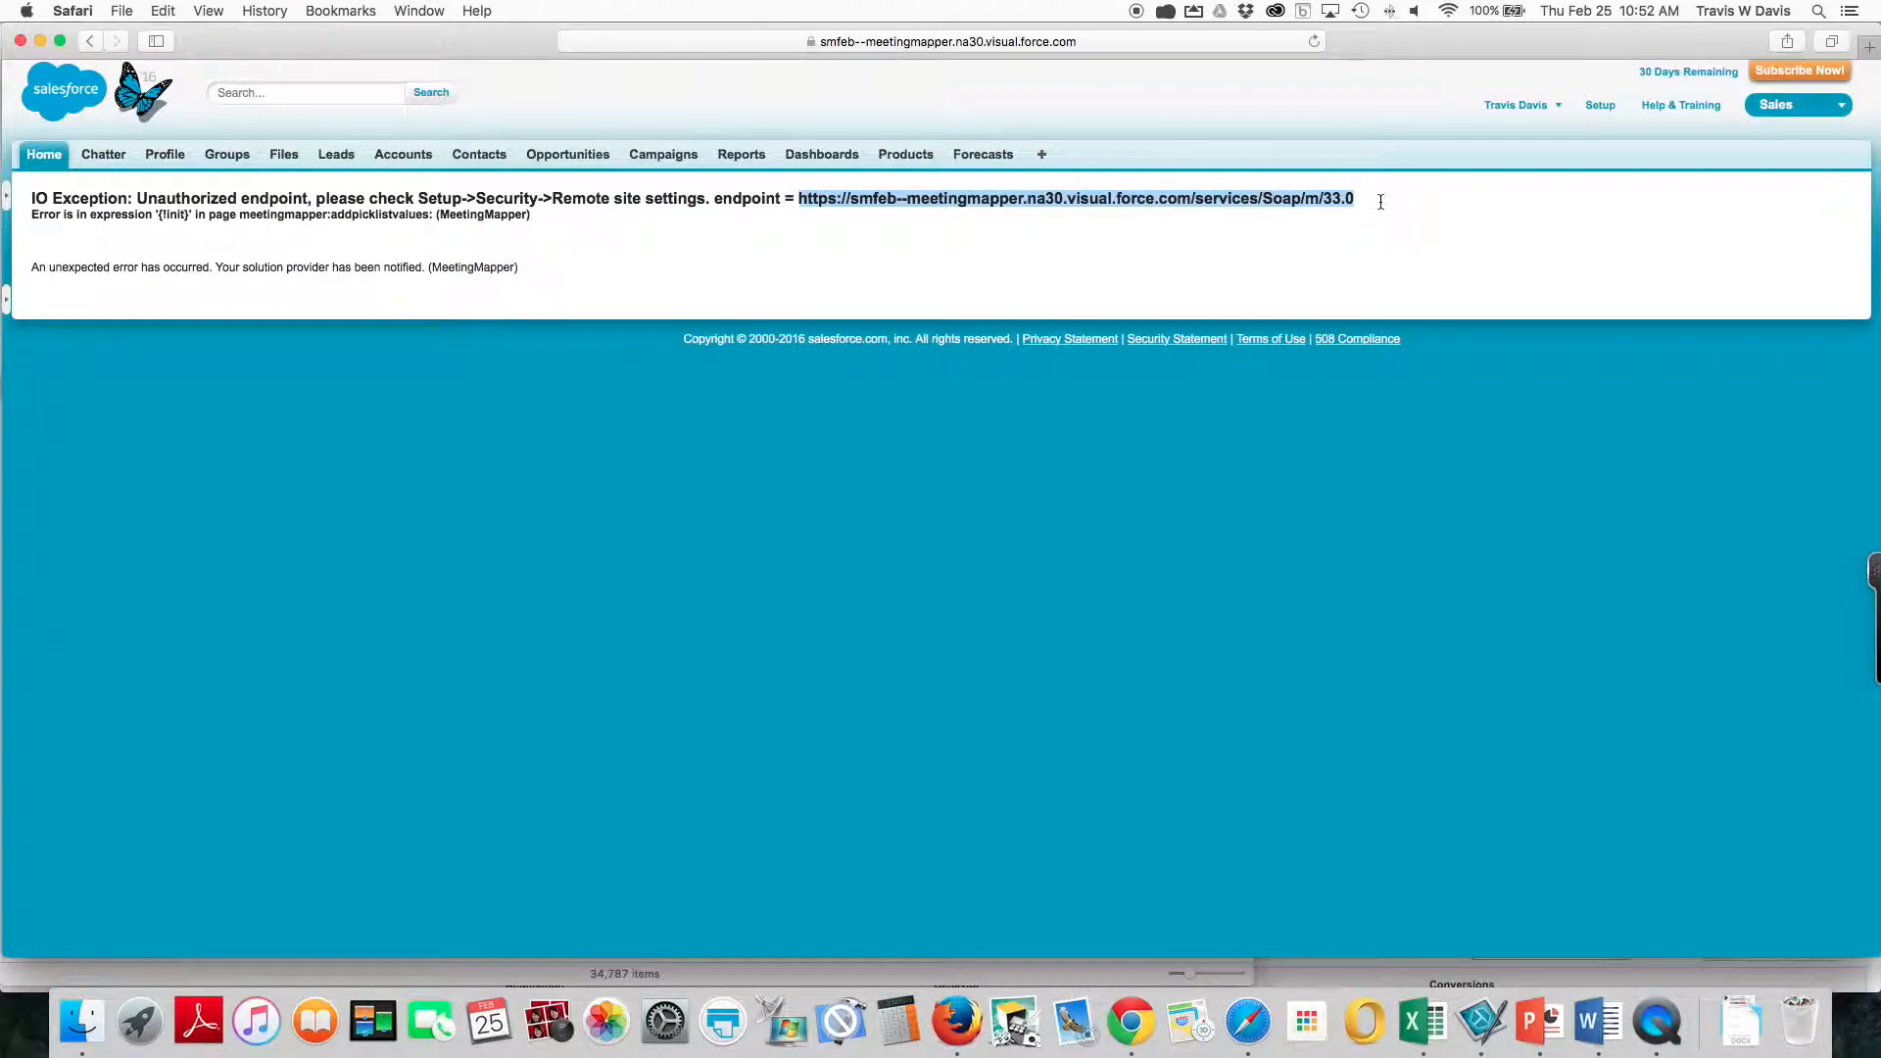
key(super+c)
Open the Remote Site Settings under Security Controls in Setup.
click(1571, 108)
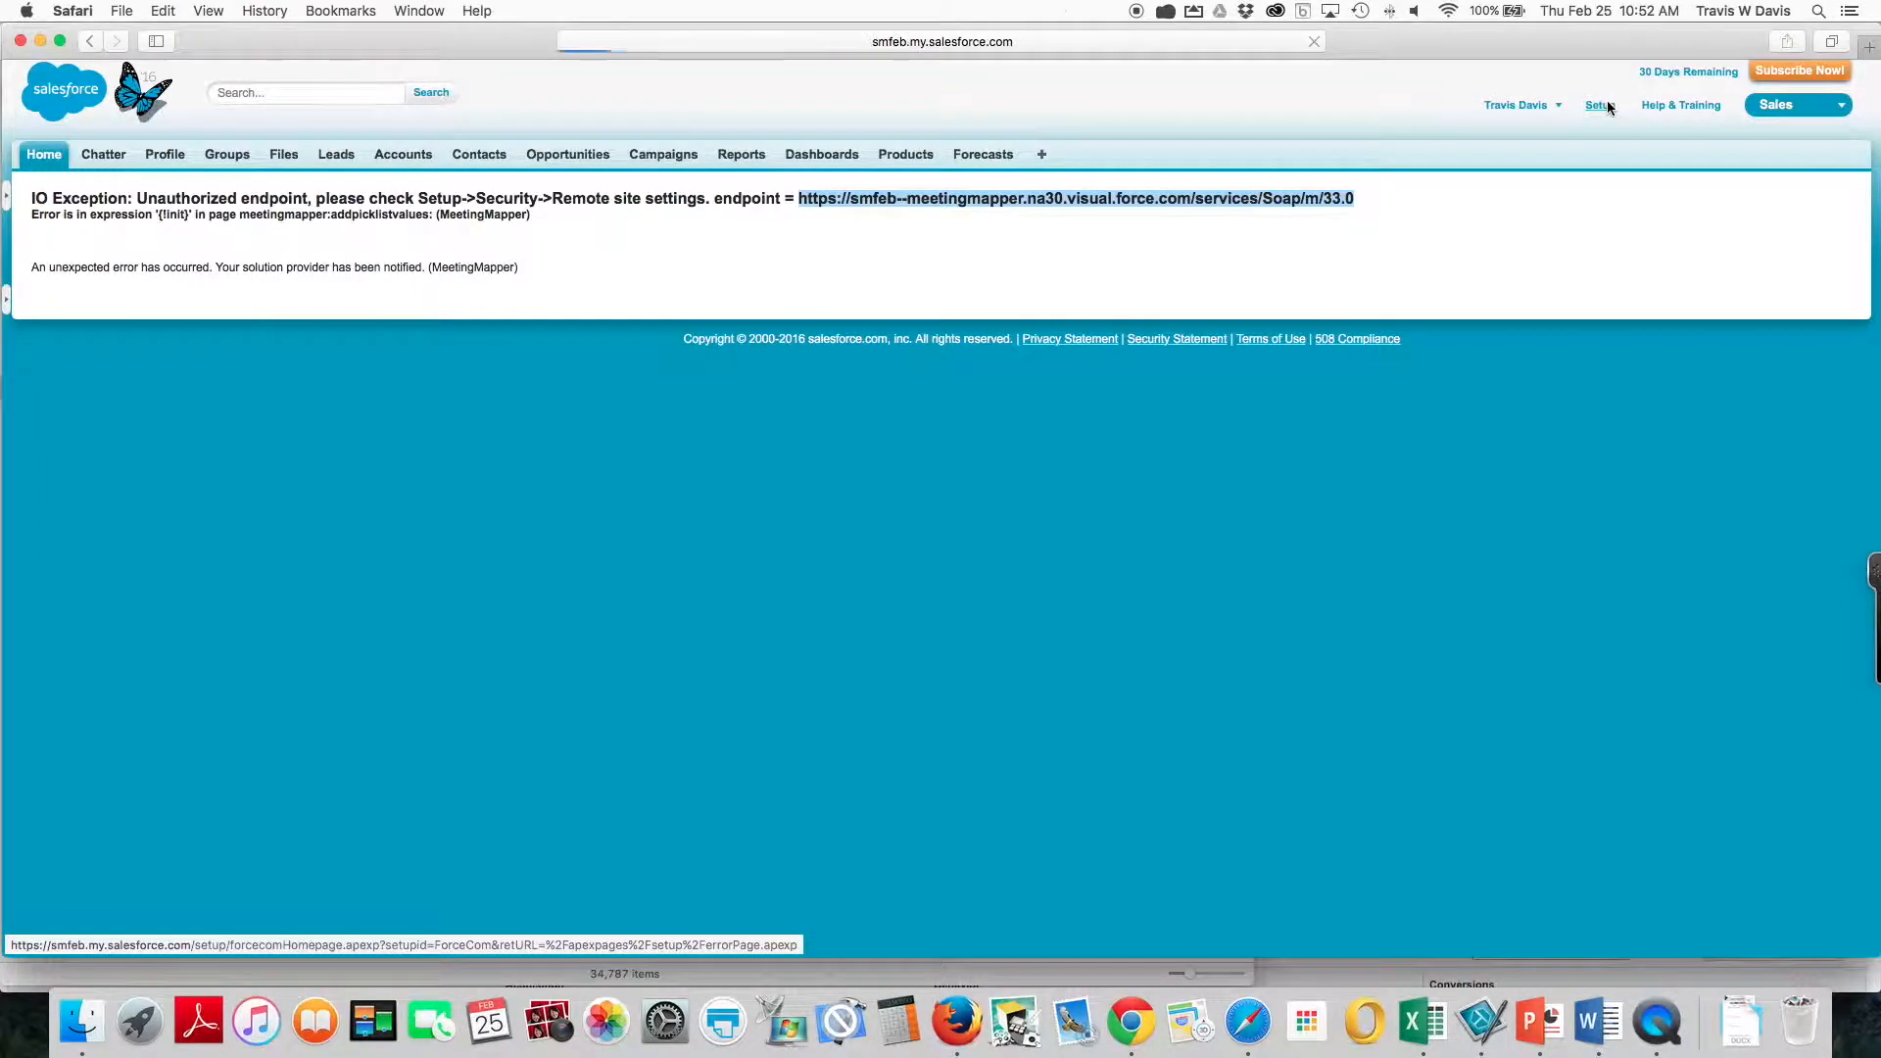
scroll(95, 561, down, 4)
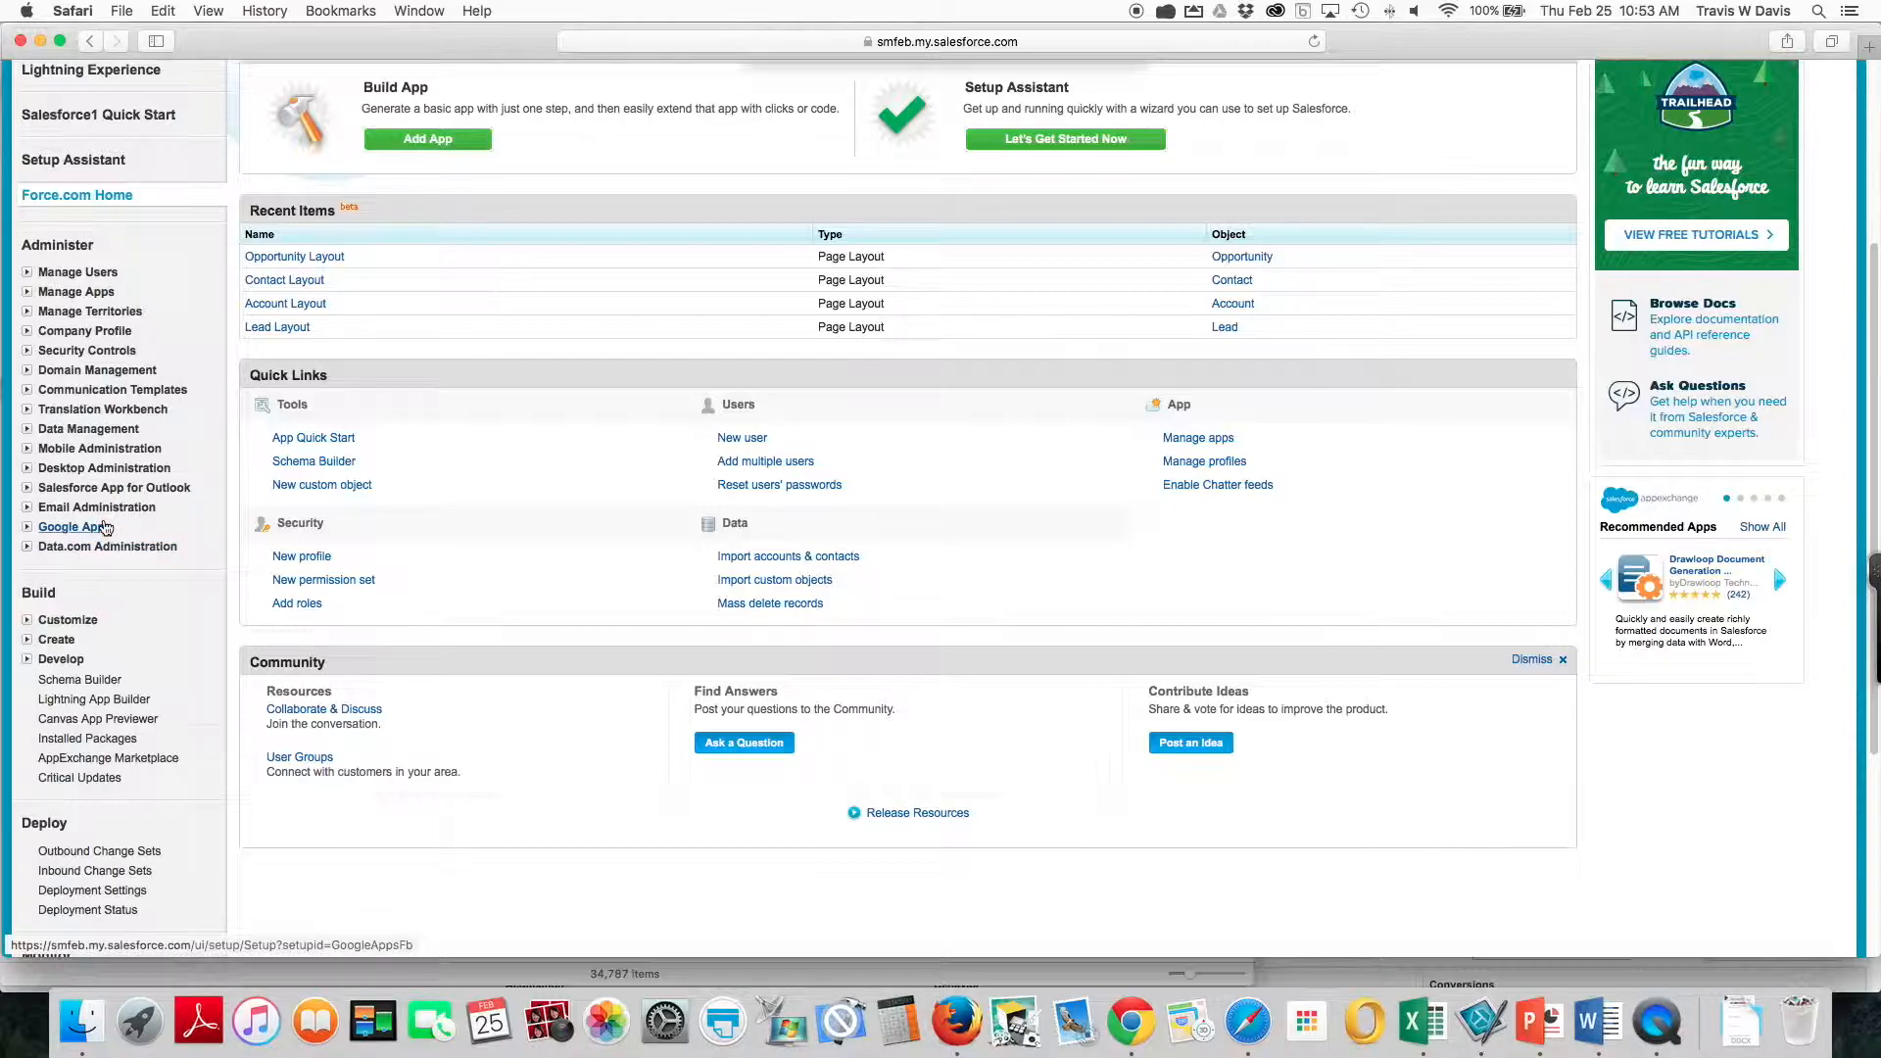
scroll(101, 503, down, 2)
scroll(101, 503, down, 3)
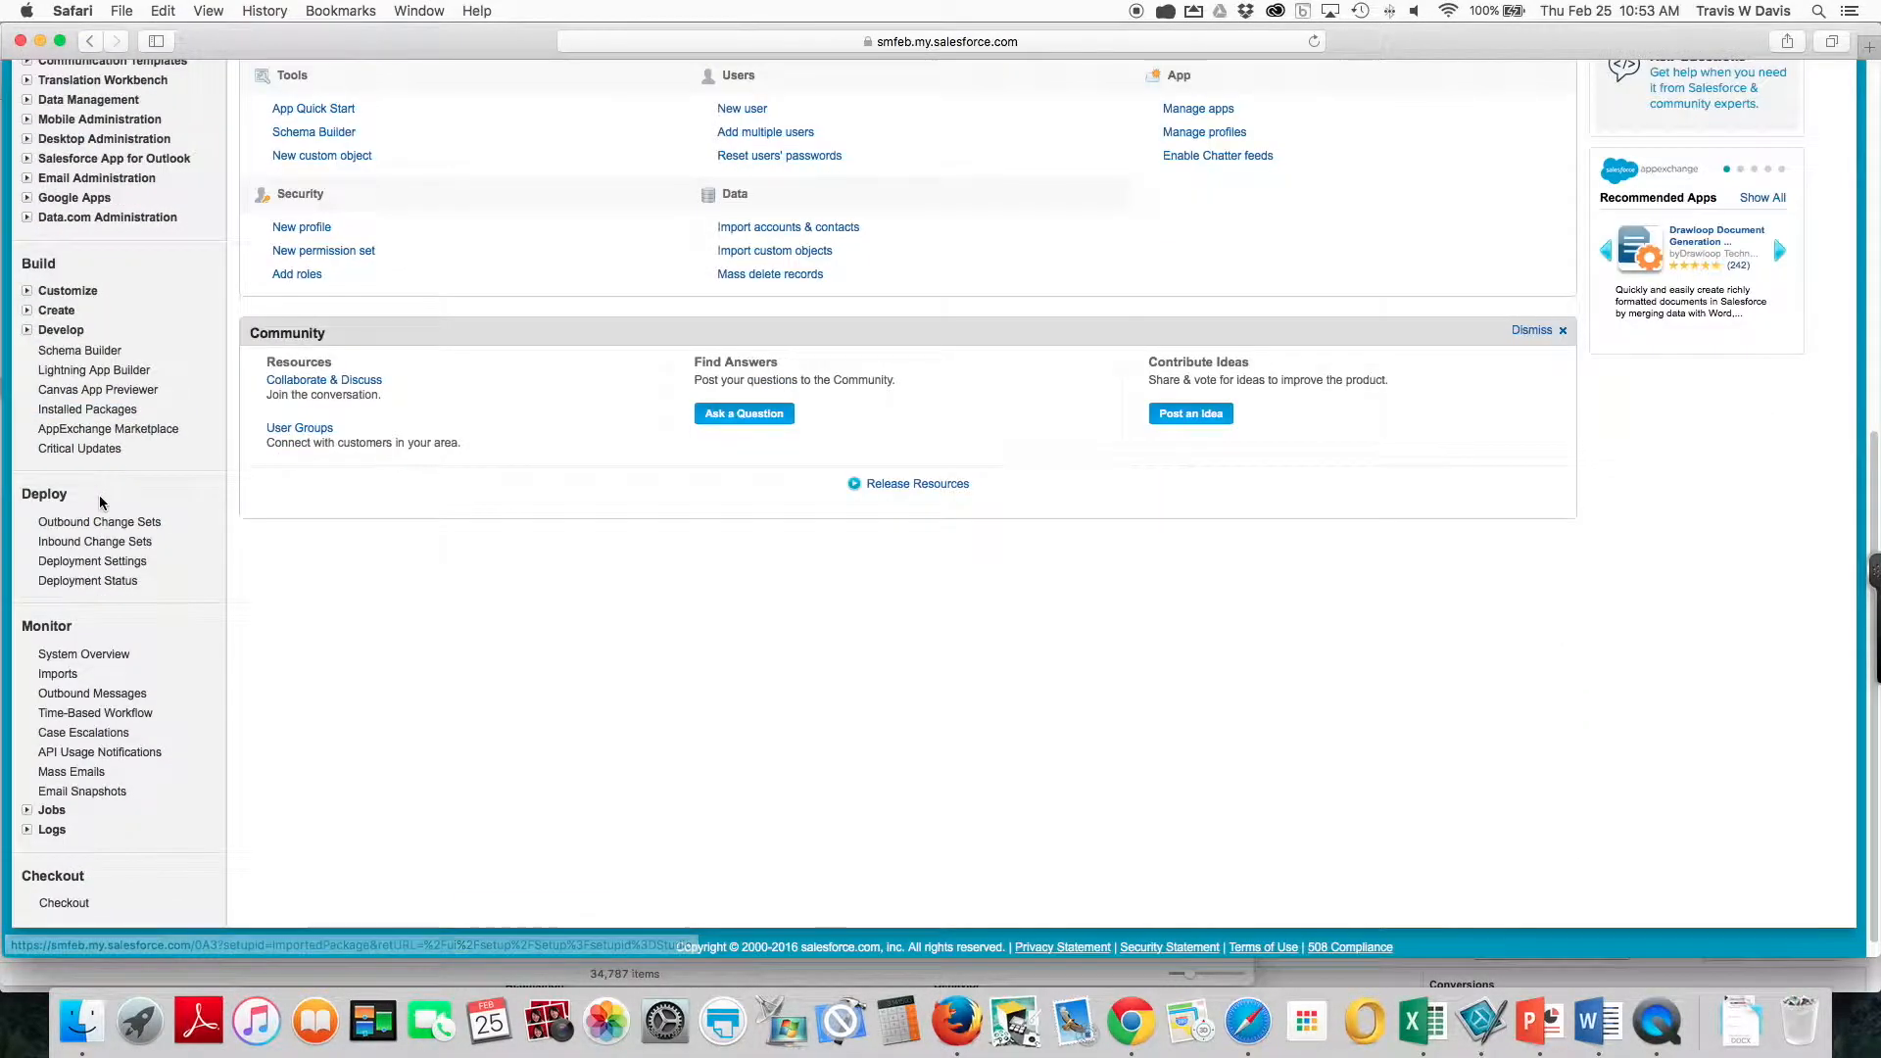
scroll(88, 461, up, 3)
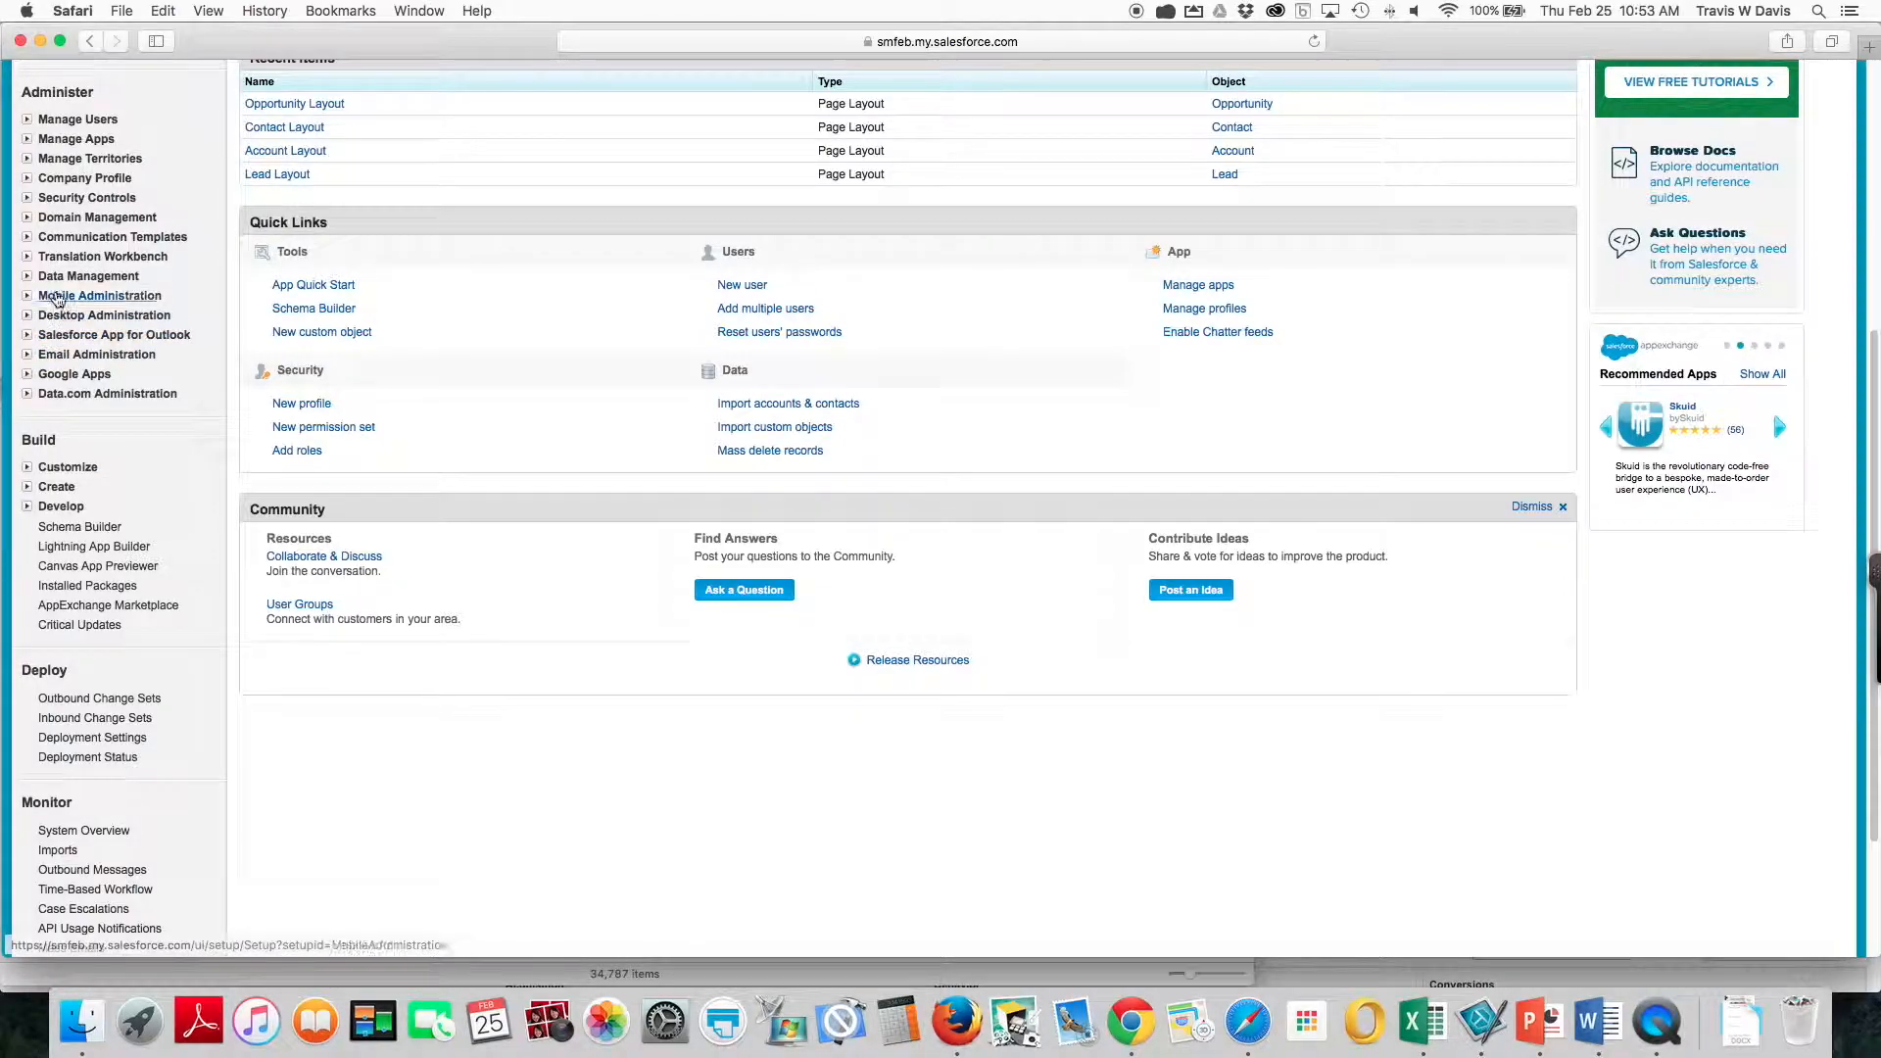
click(27, 204)
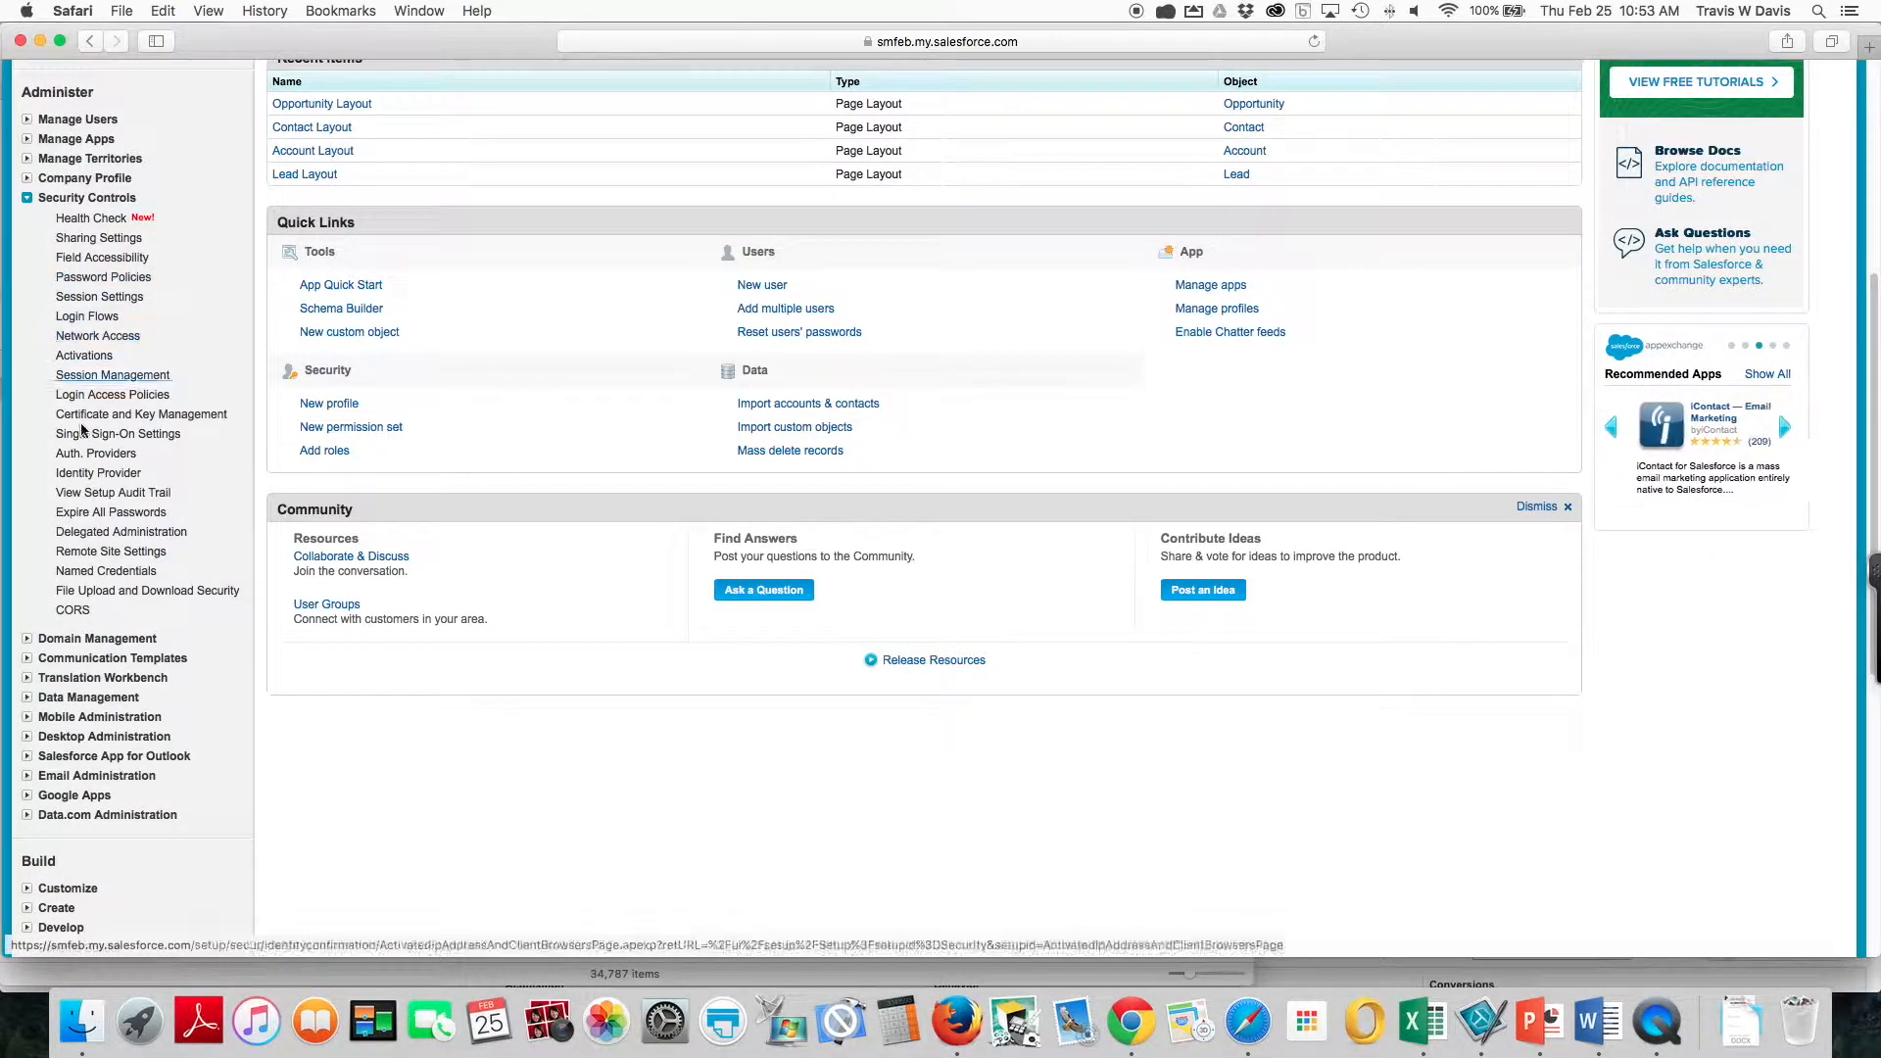
click(76, 554)
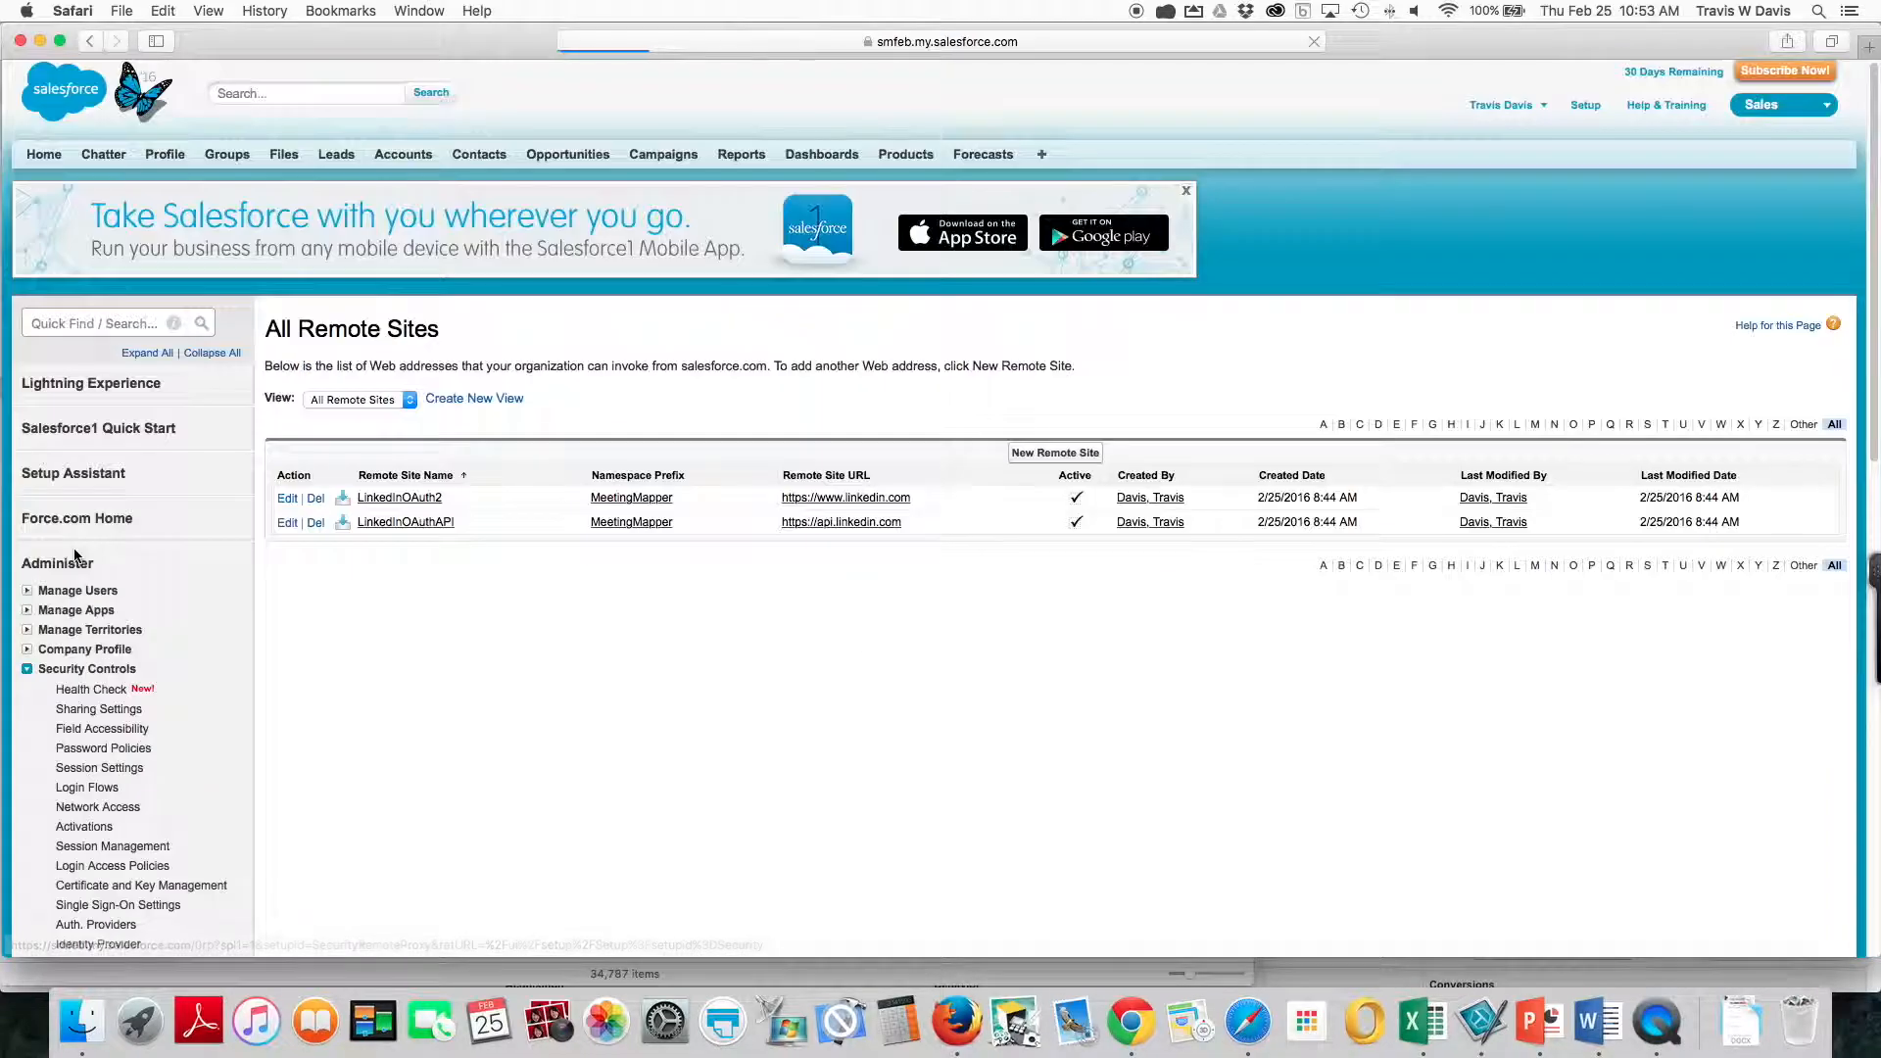
click(1051, 453)
click(604, 478)
text(https://smfeb--meetingmapper.na30.visual.force.com/services/Soap/m/33.0)
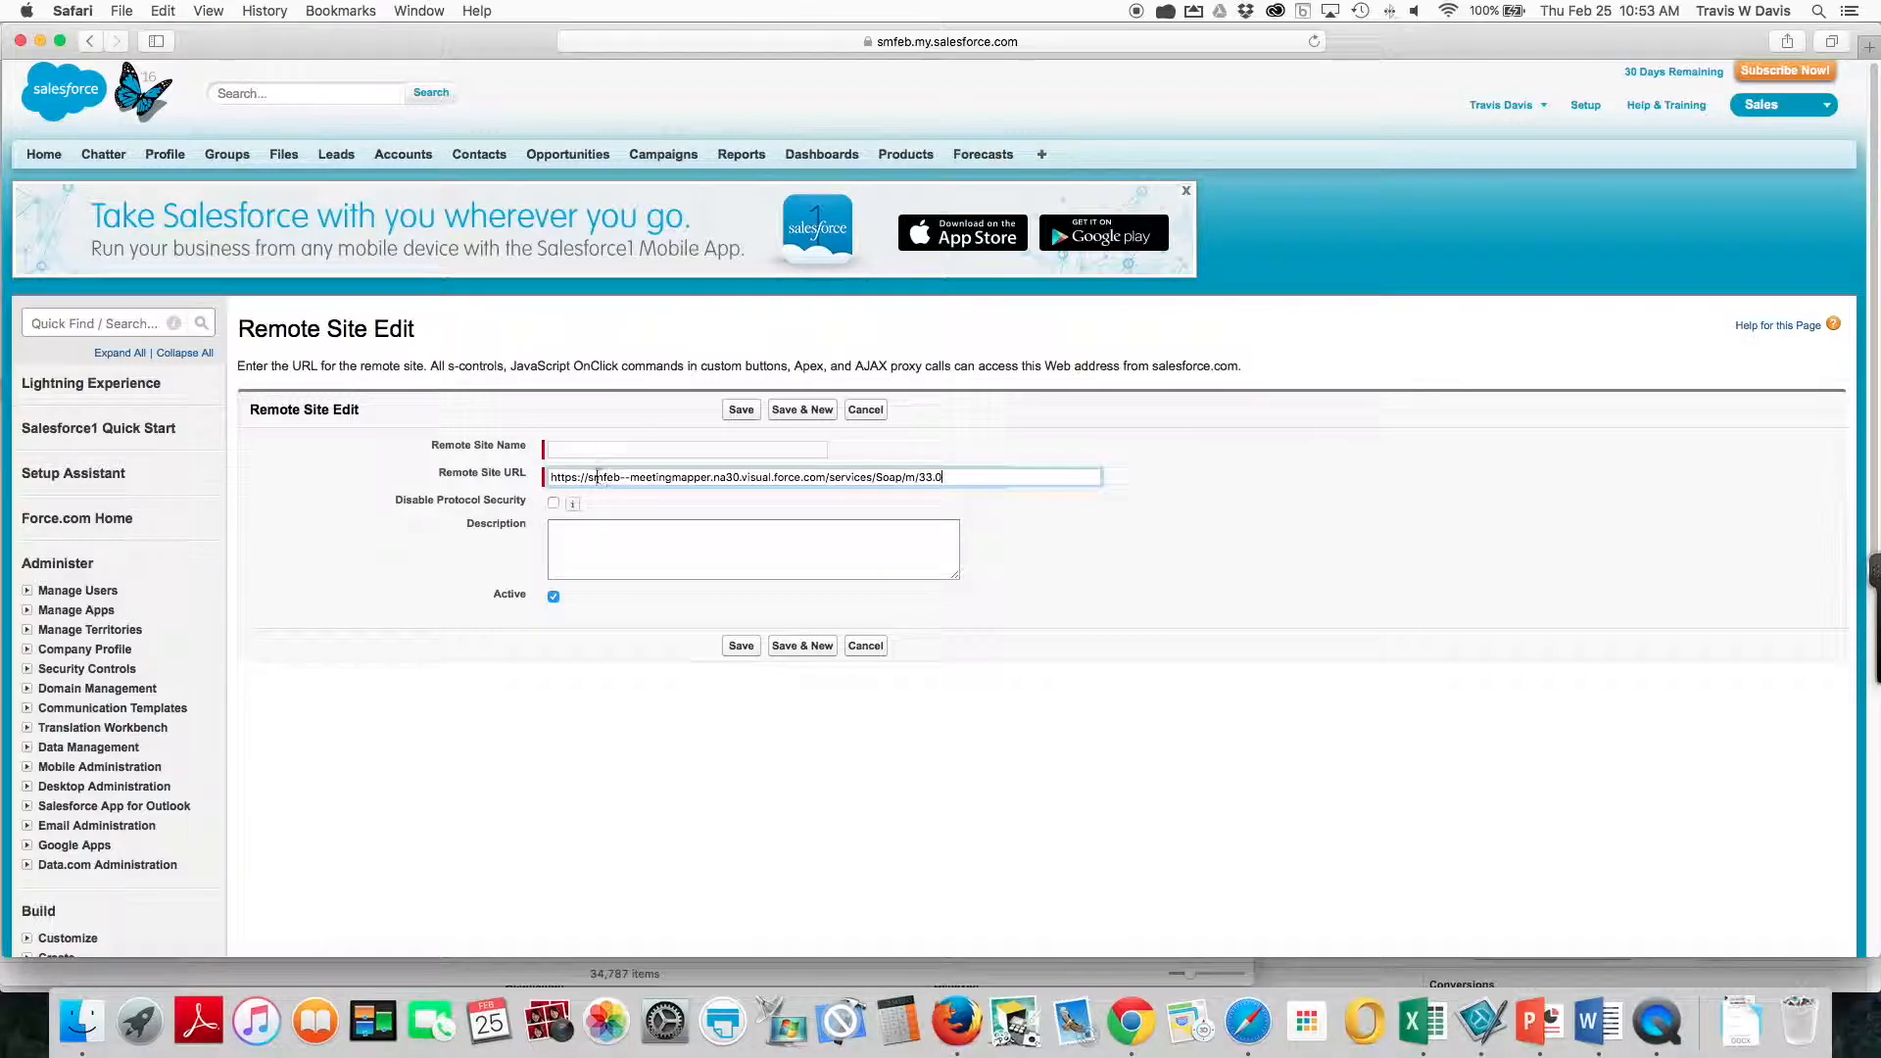
click(592, 453)
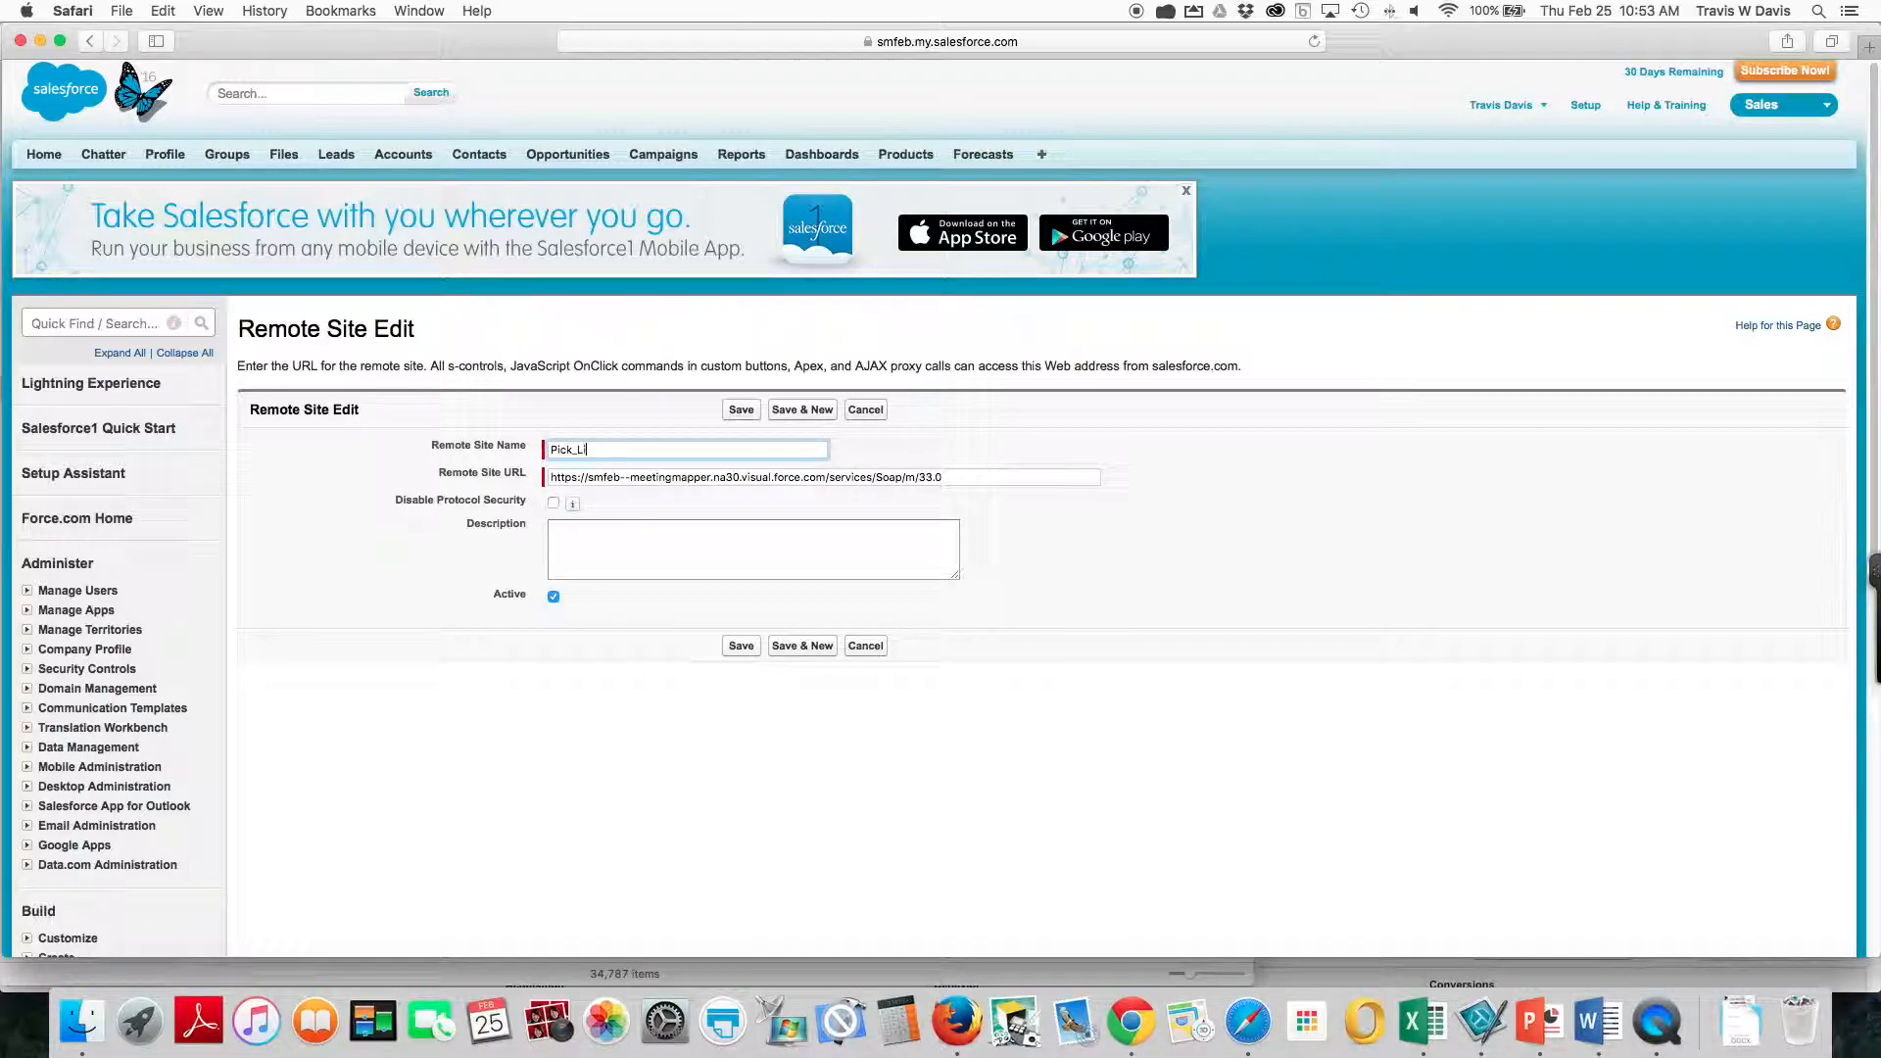
text(Pick_List_Strategy)
key(BackSpace)
click(600, 550)
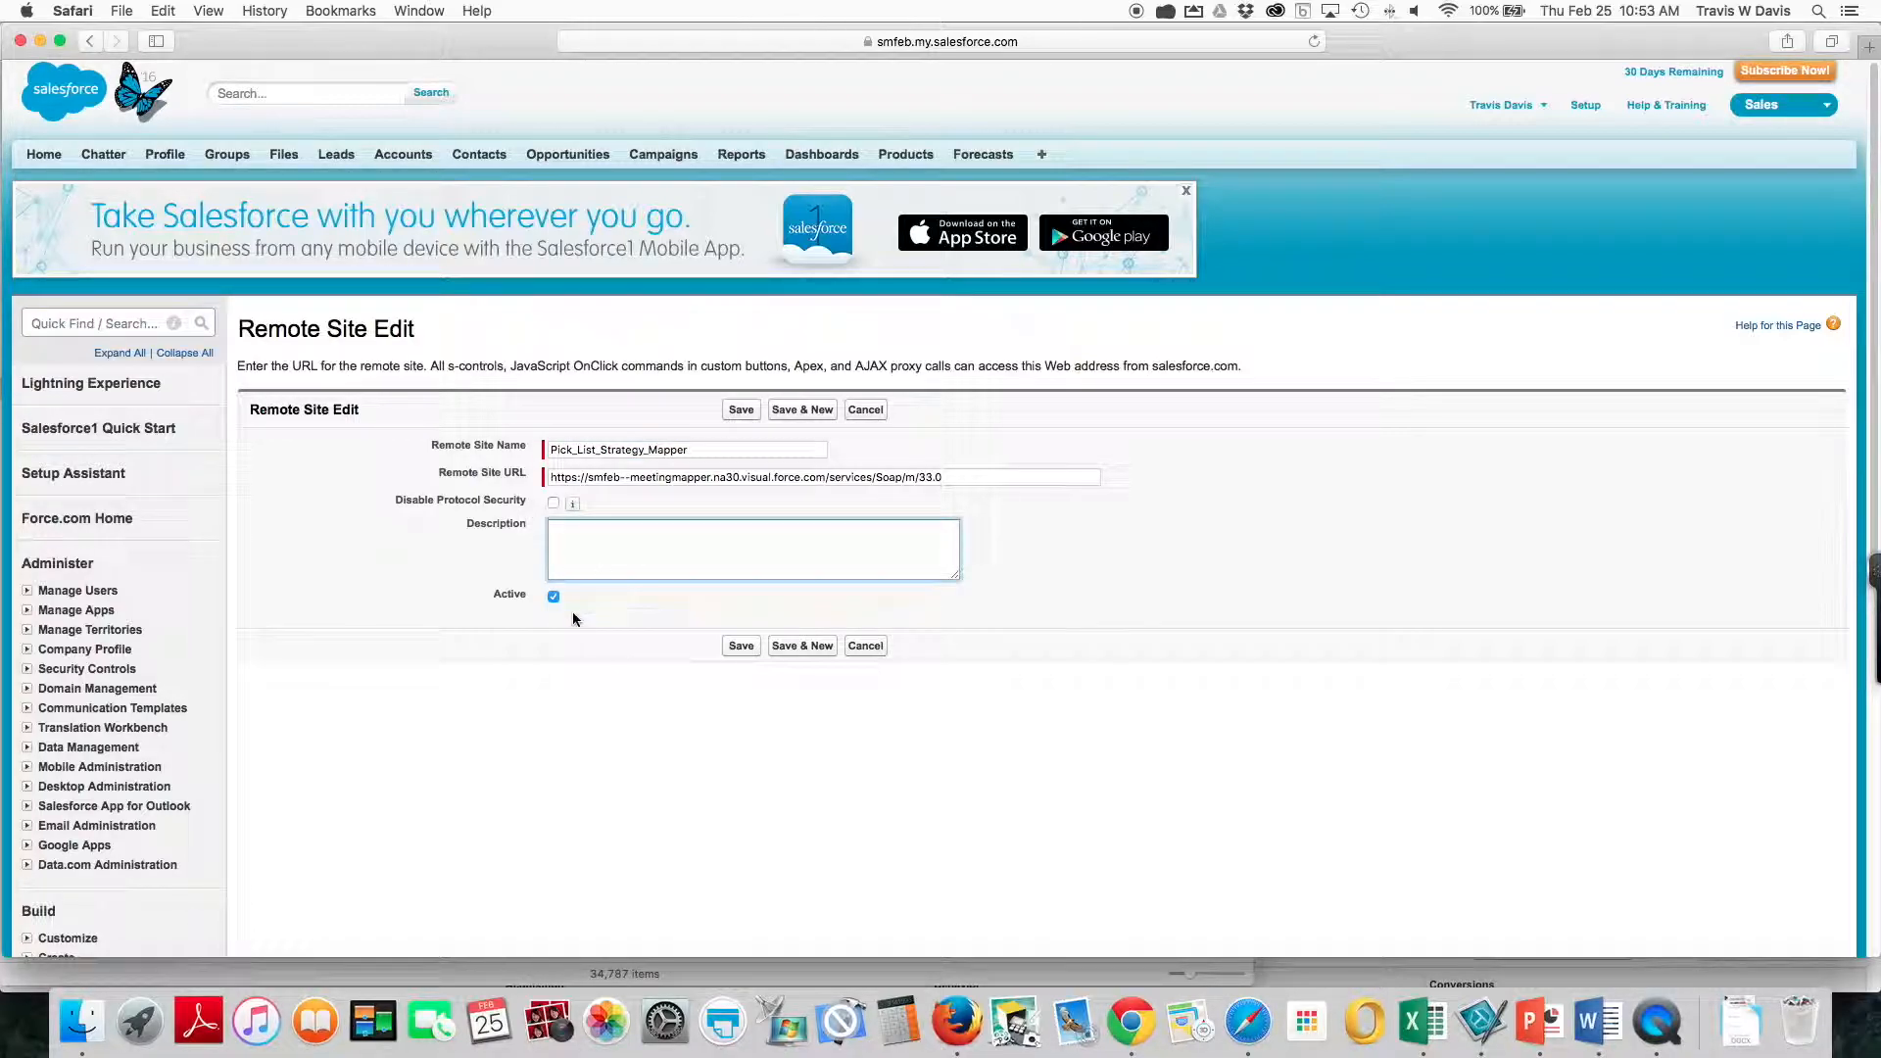
click(741, 646)
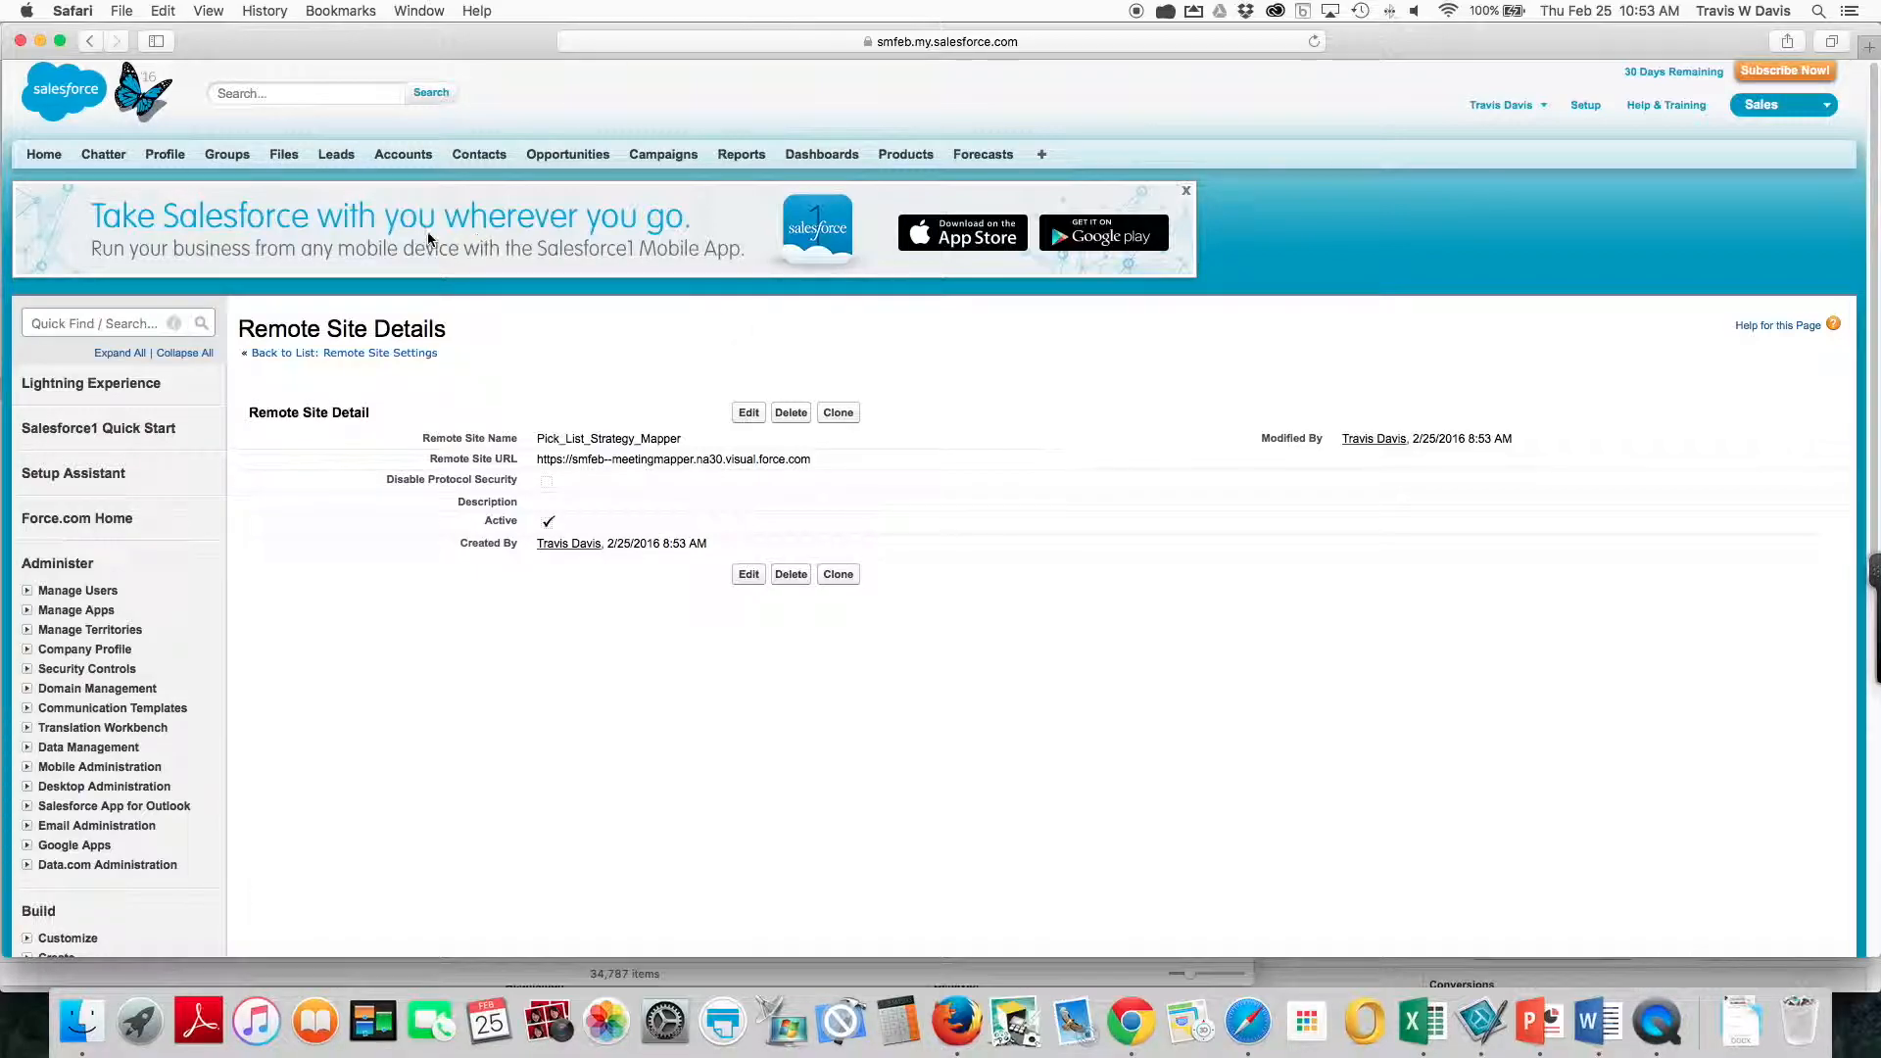
Open the Add Picklist Values page from the list of all tabs and view the objects available for editing.
click(1042, 157)
click(149, 384)
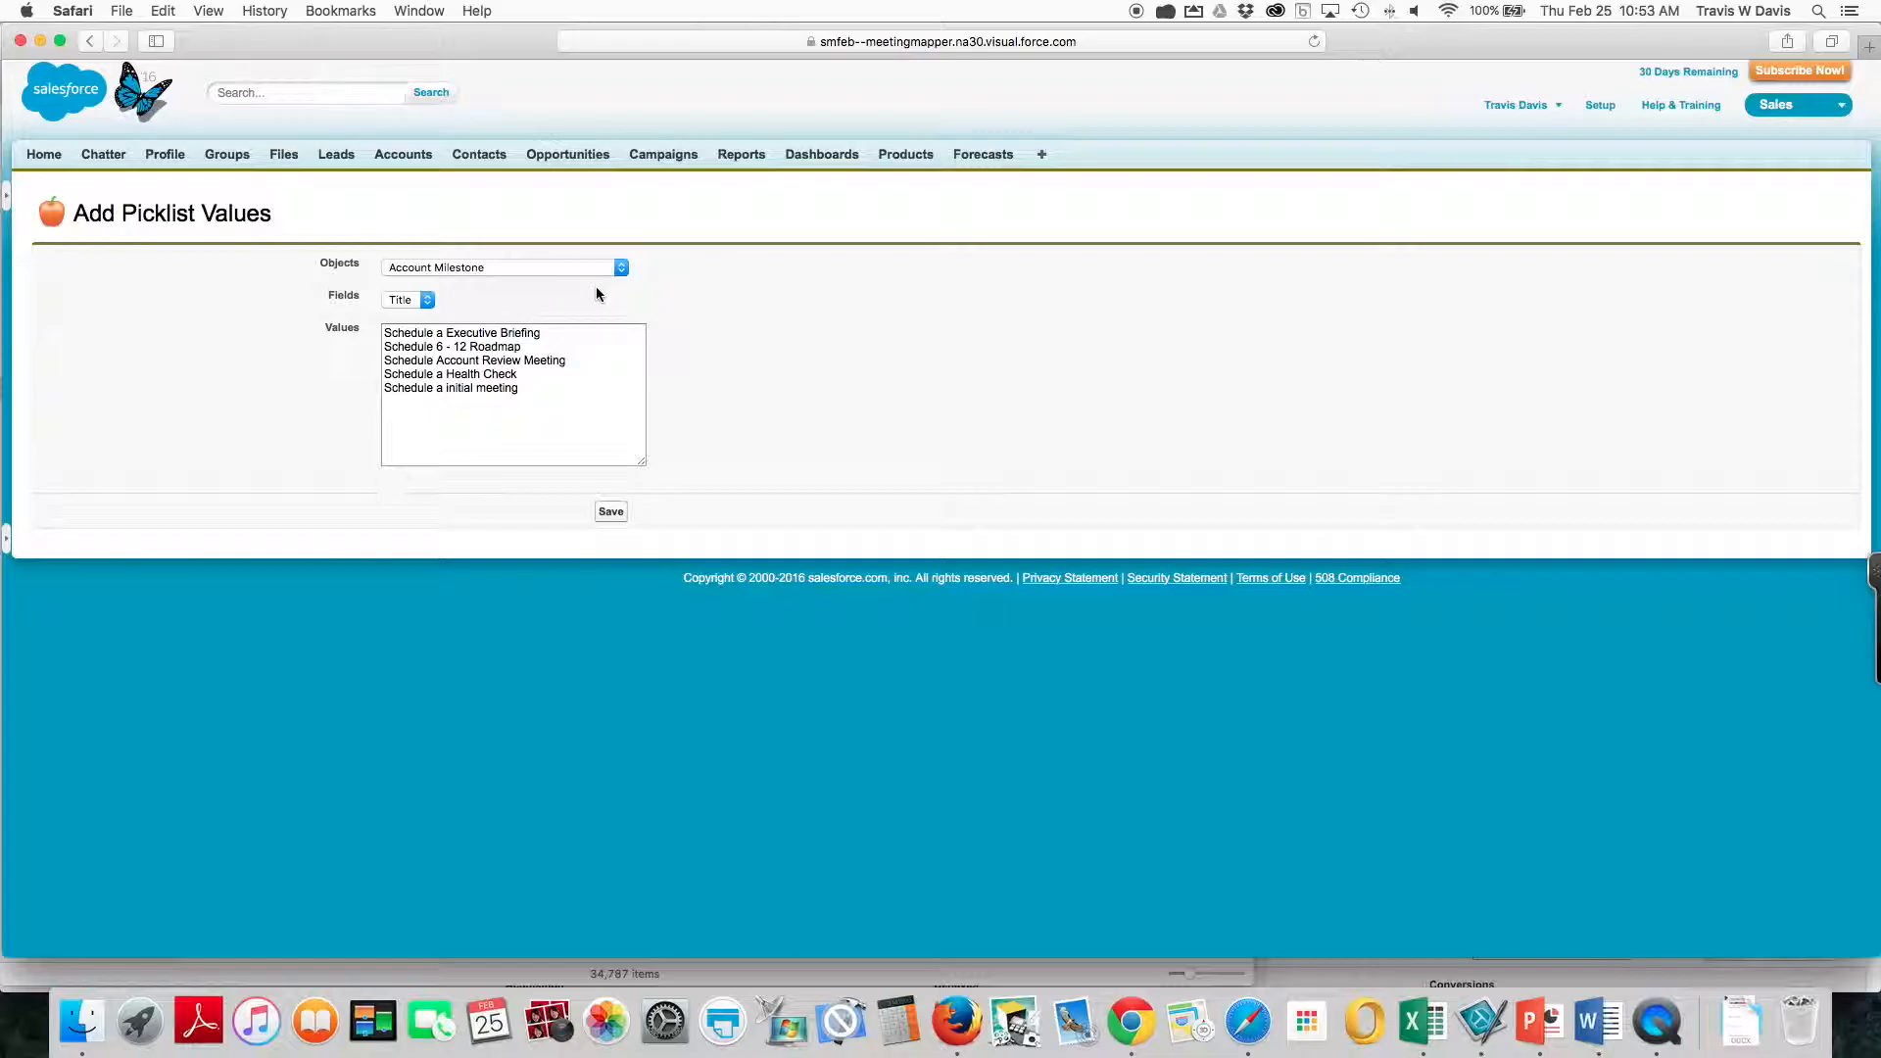
click(620, 269)
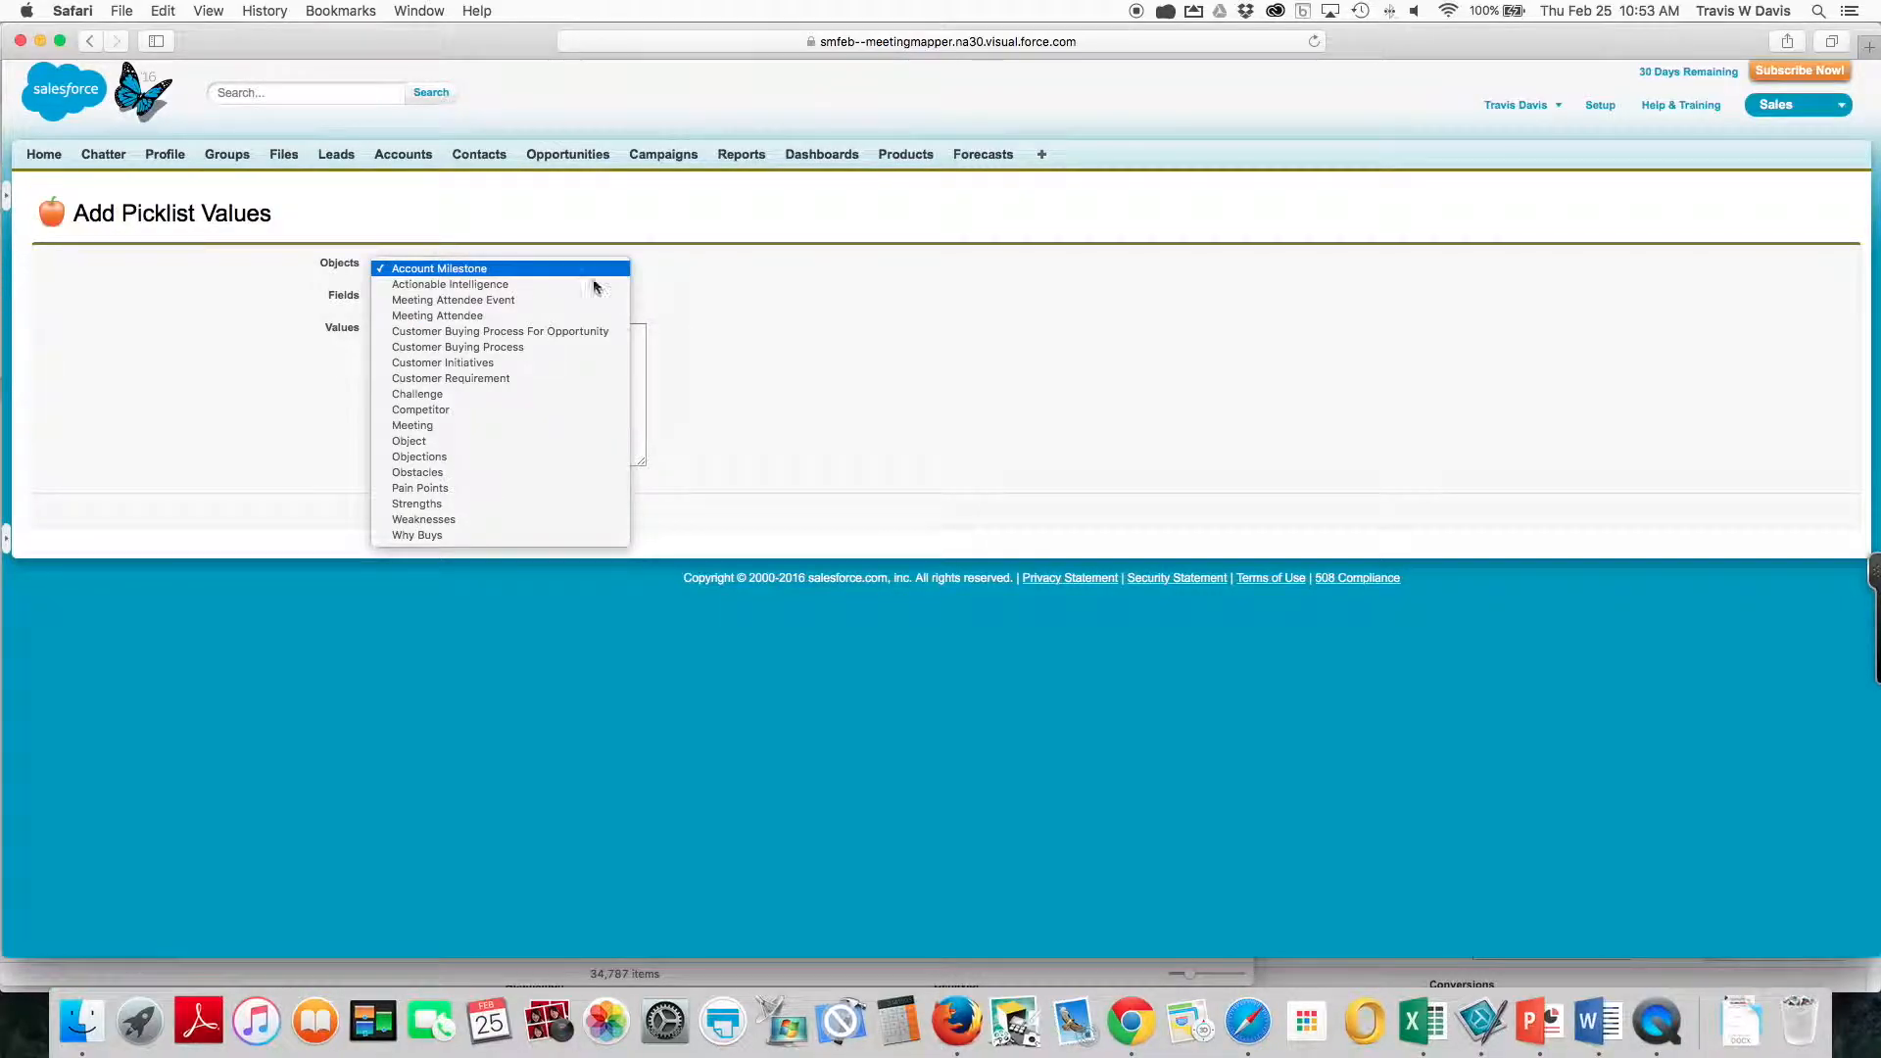
click(824, 392)
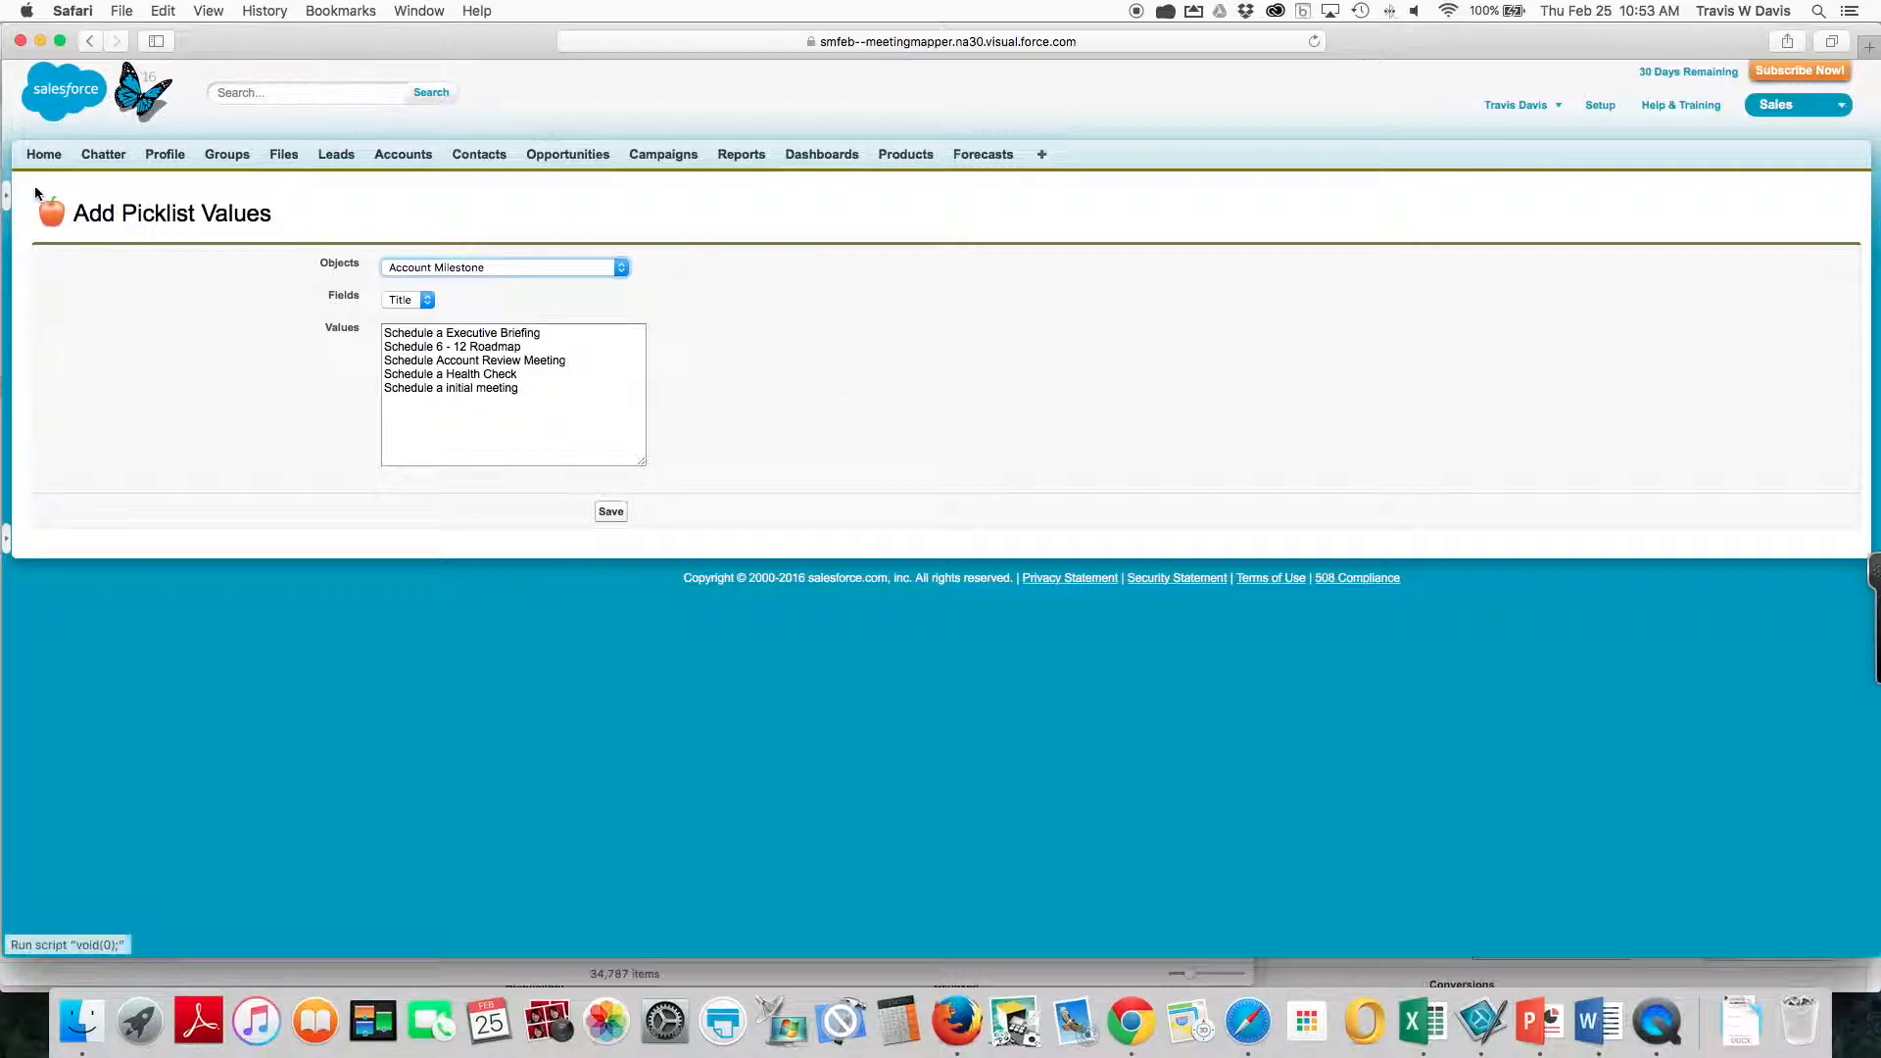
Open the Home Page Layouts list under the Home customization settings in Setup.
click(1507, 114)
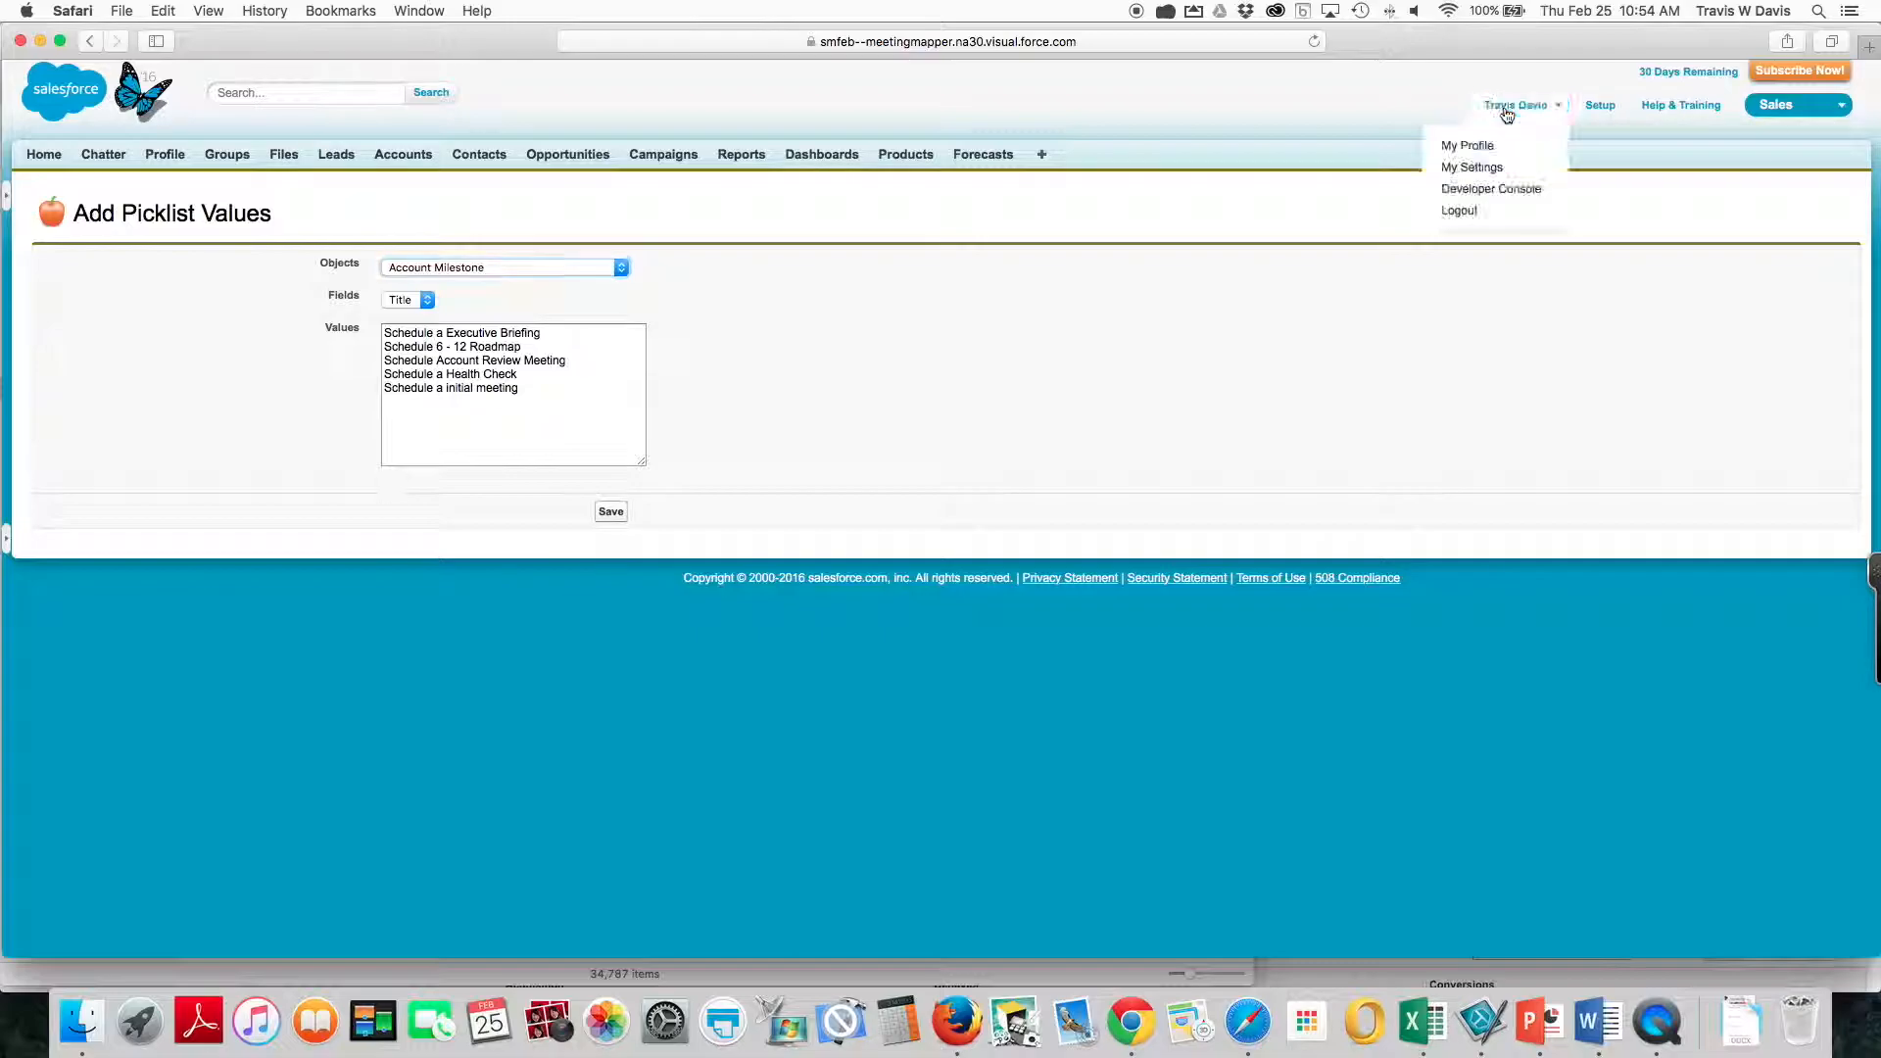
click(1603, 107)
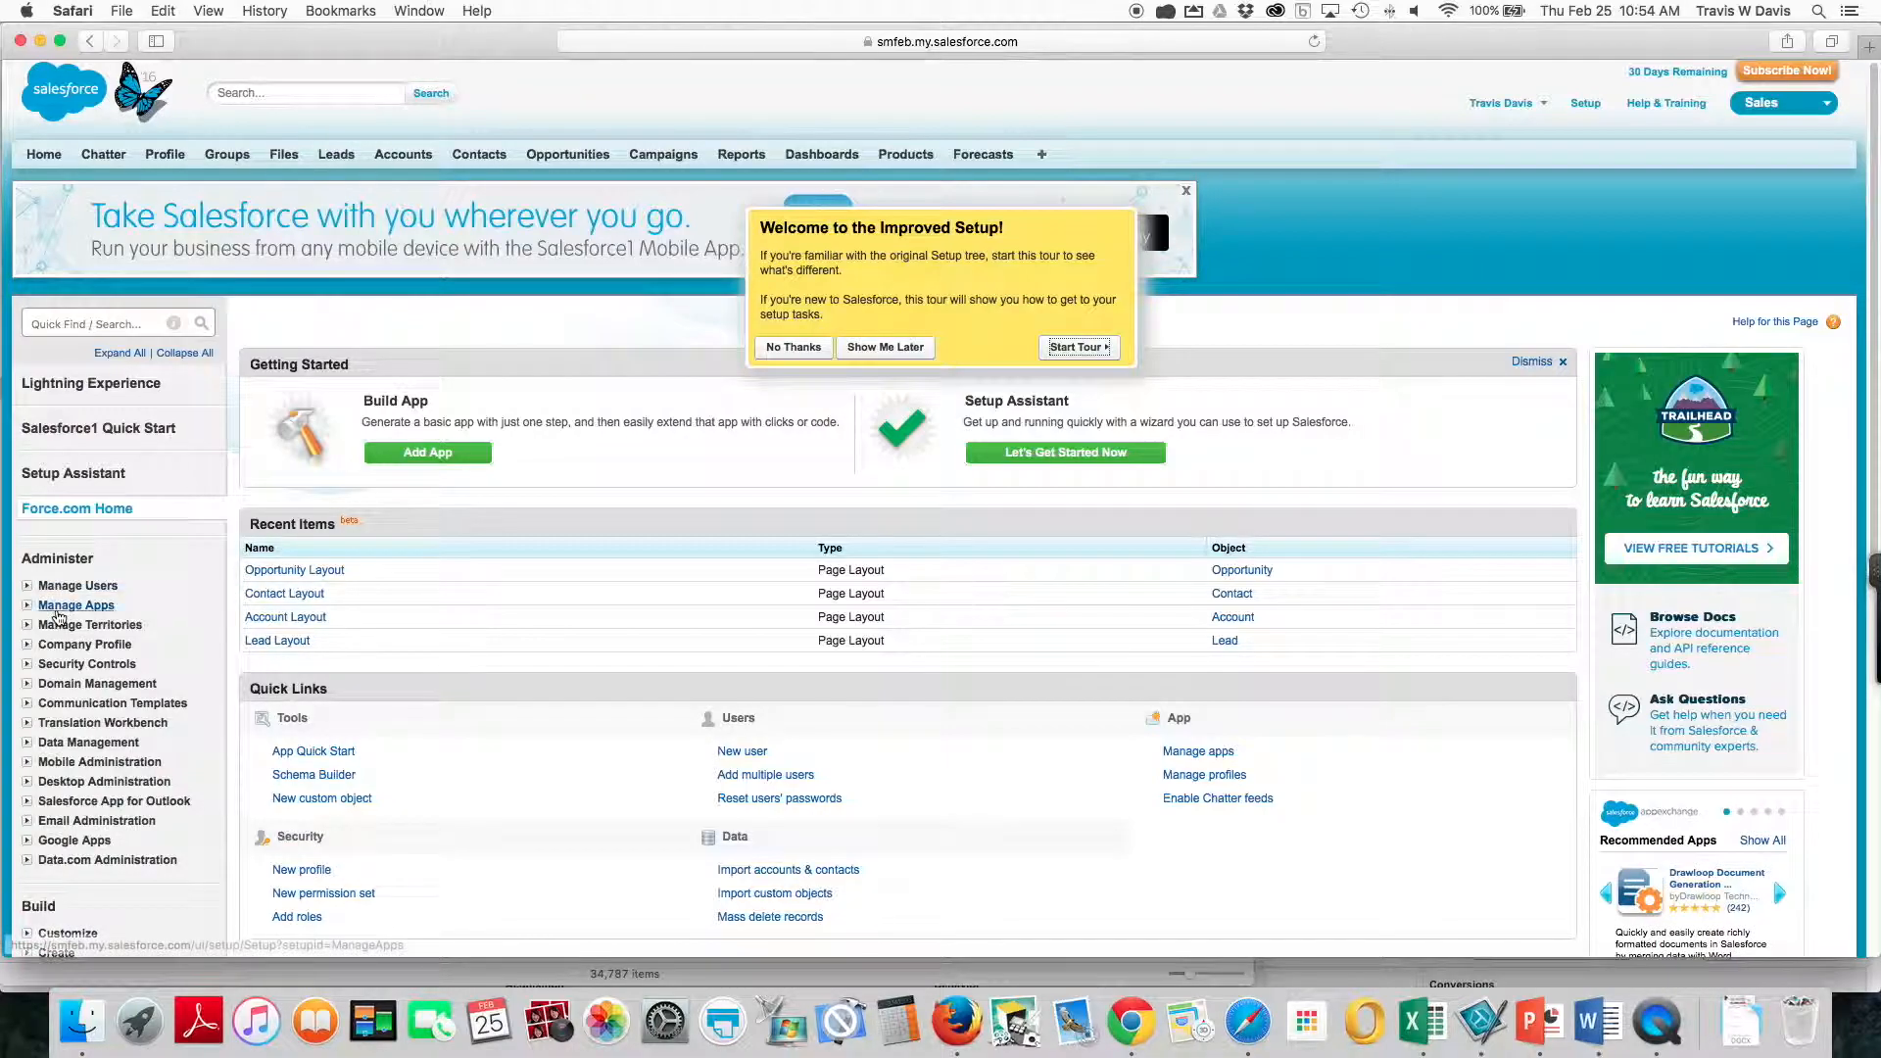
scroll(57, 617, down, 5)
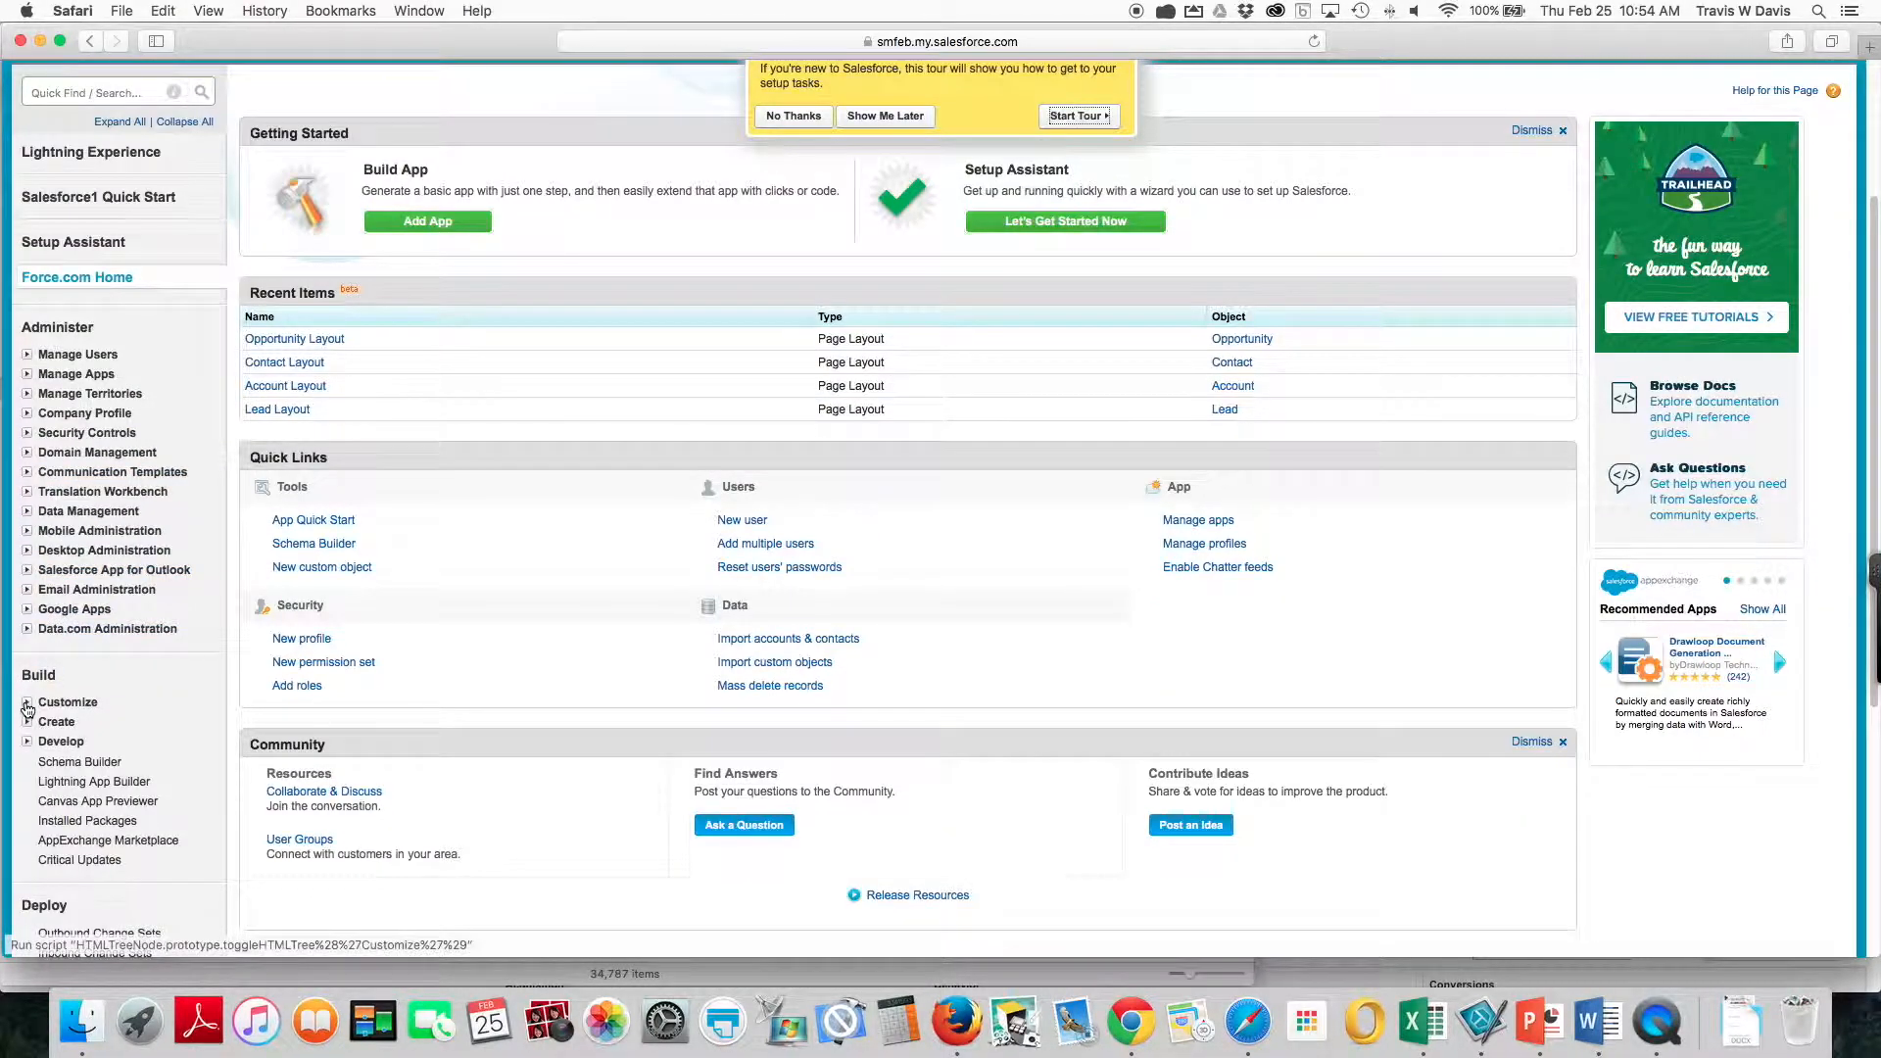
click(27, 705)
click(45, 761)
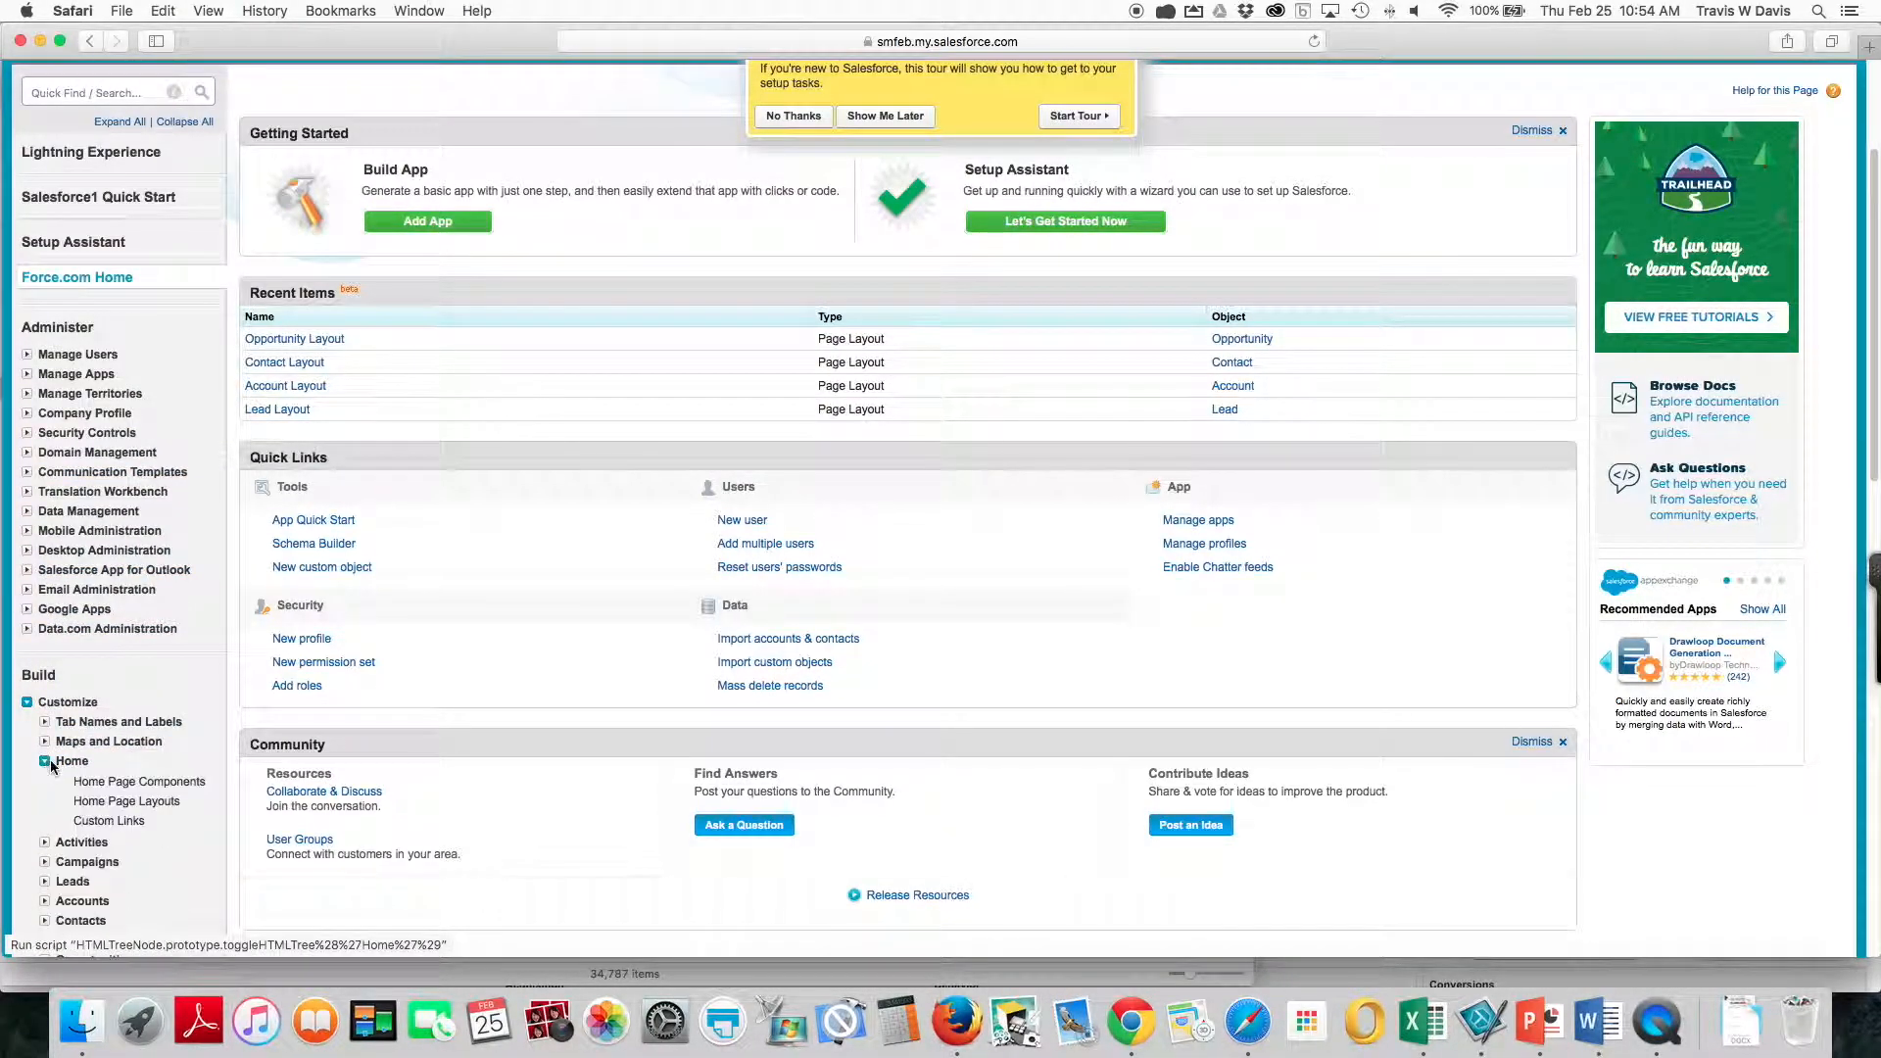
click(127, 801)
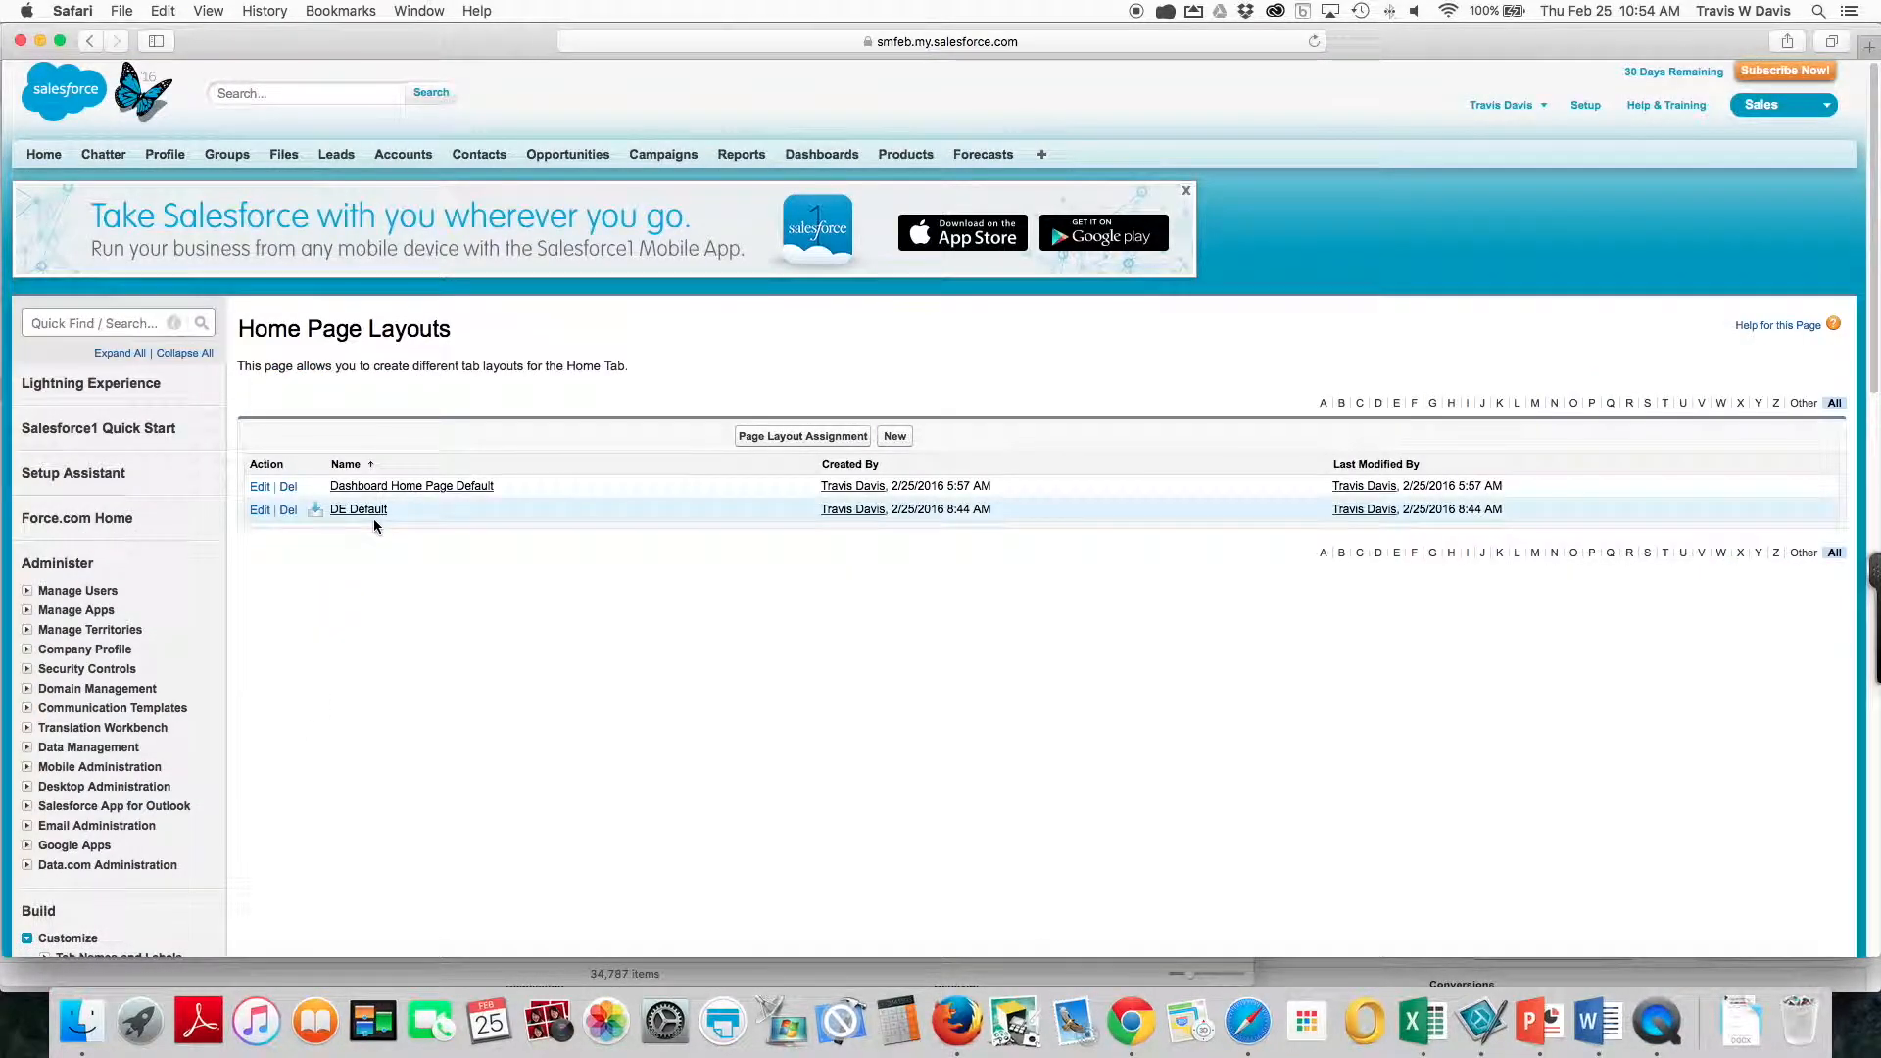
Add the Strategy Mapper narrow component to the DE Default home page layout and save it.
click(253, 515)
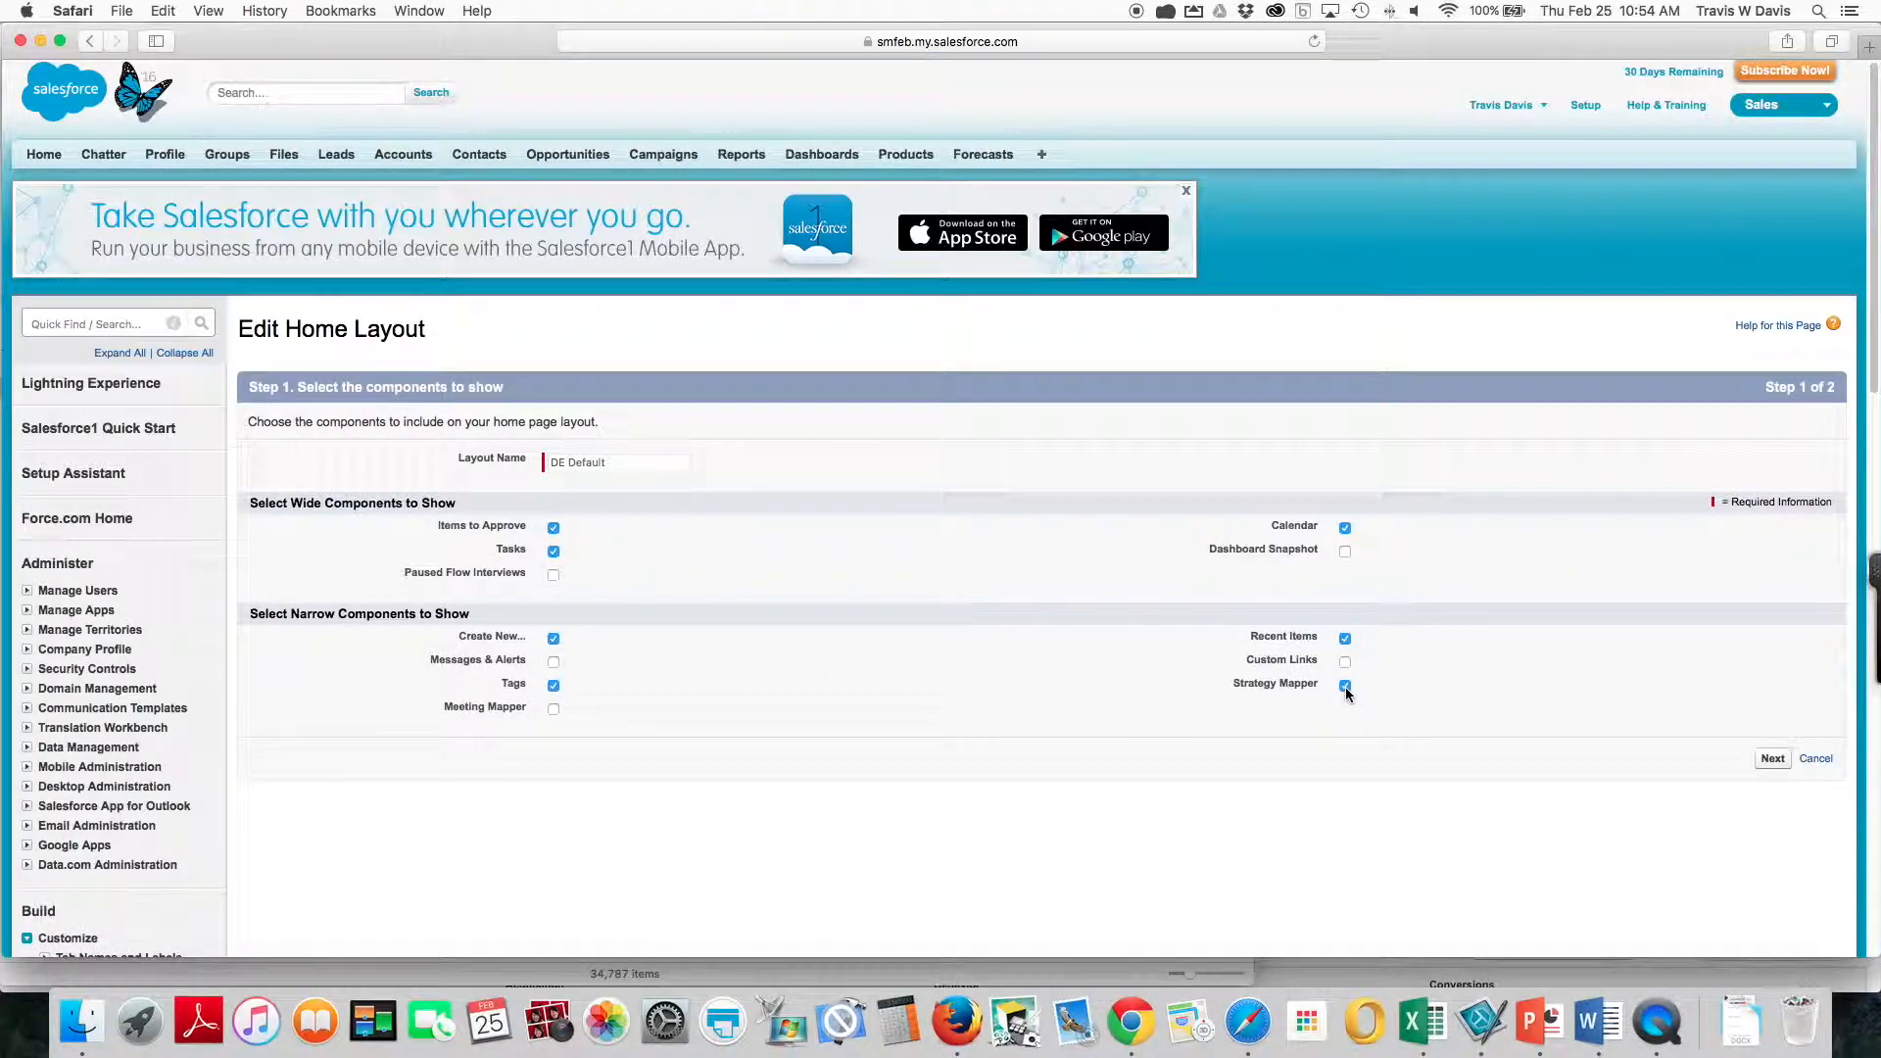
click(1773, 759)
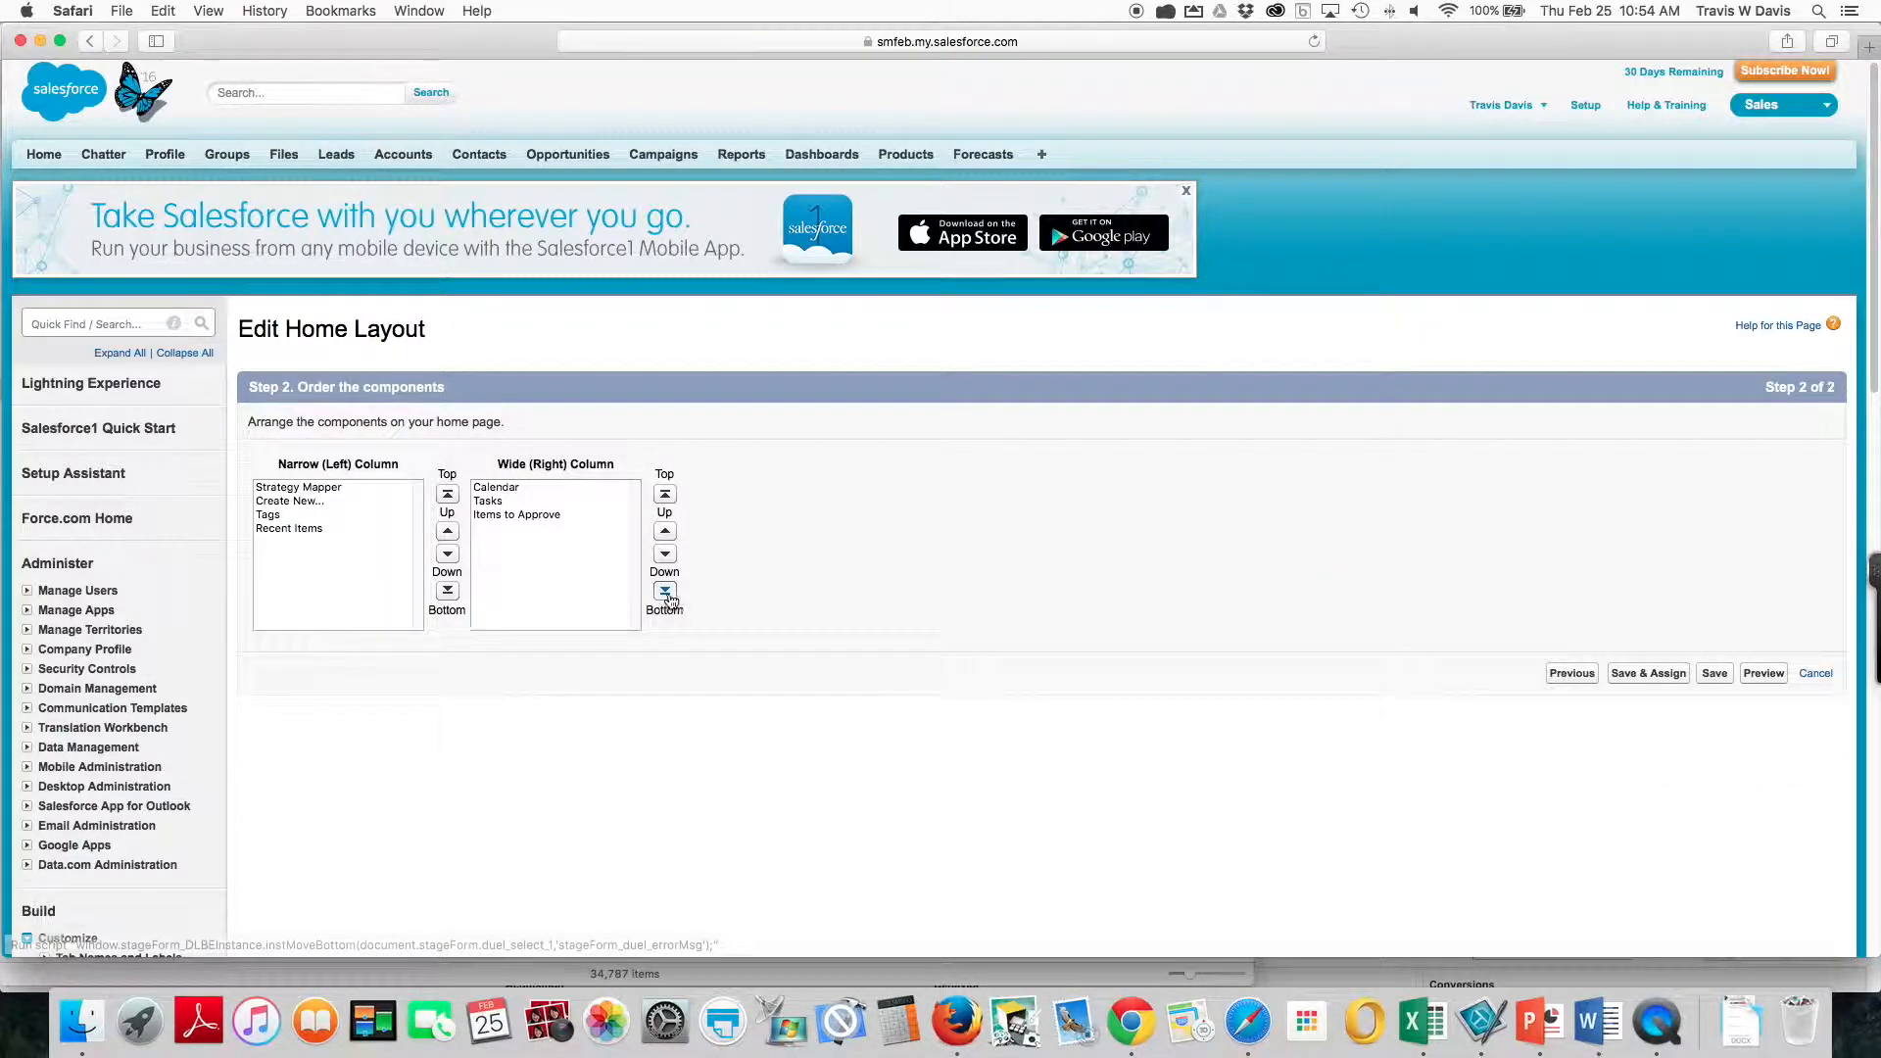
click(1714, 676)
Add the Strategy Mapper narrow component to the Dashboard Home Page Default layout and save it.
click(262, 488)
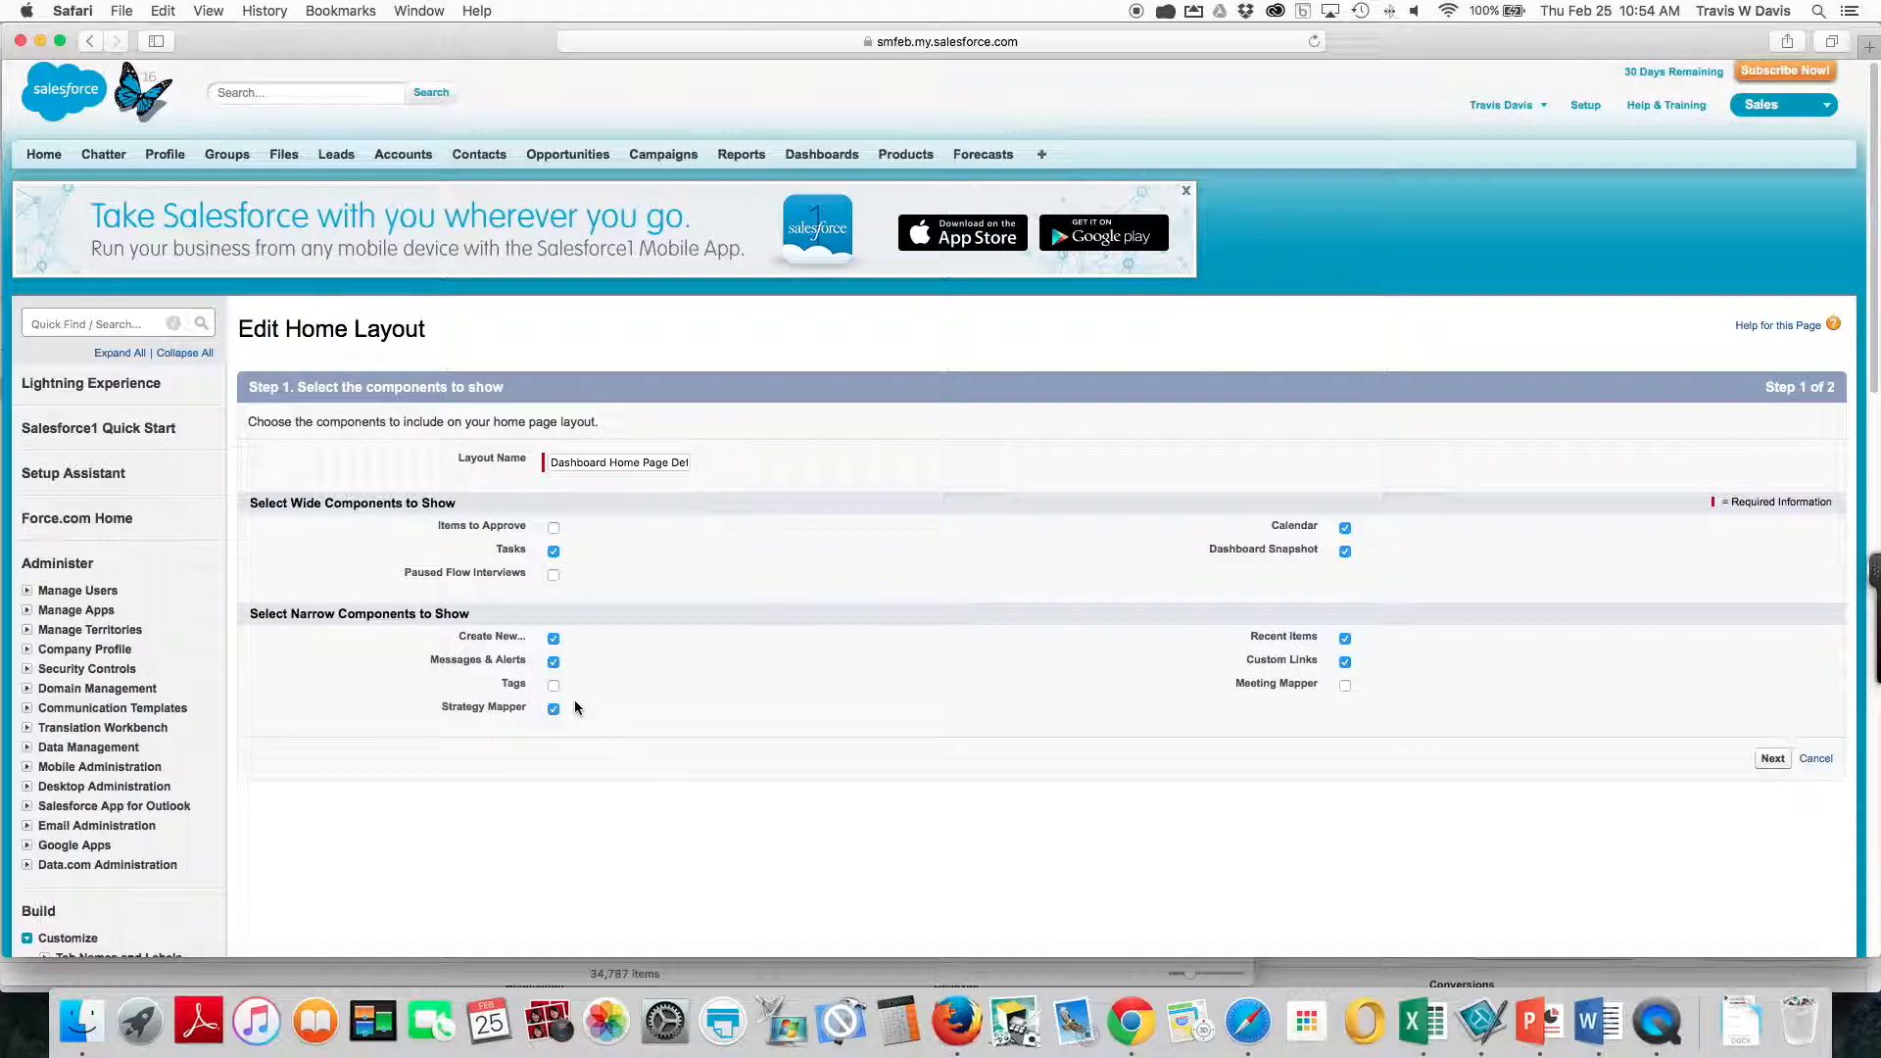
click(1787, 763)
click(1705, 680)
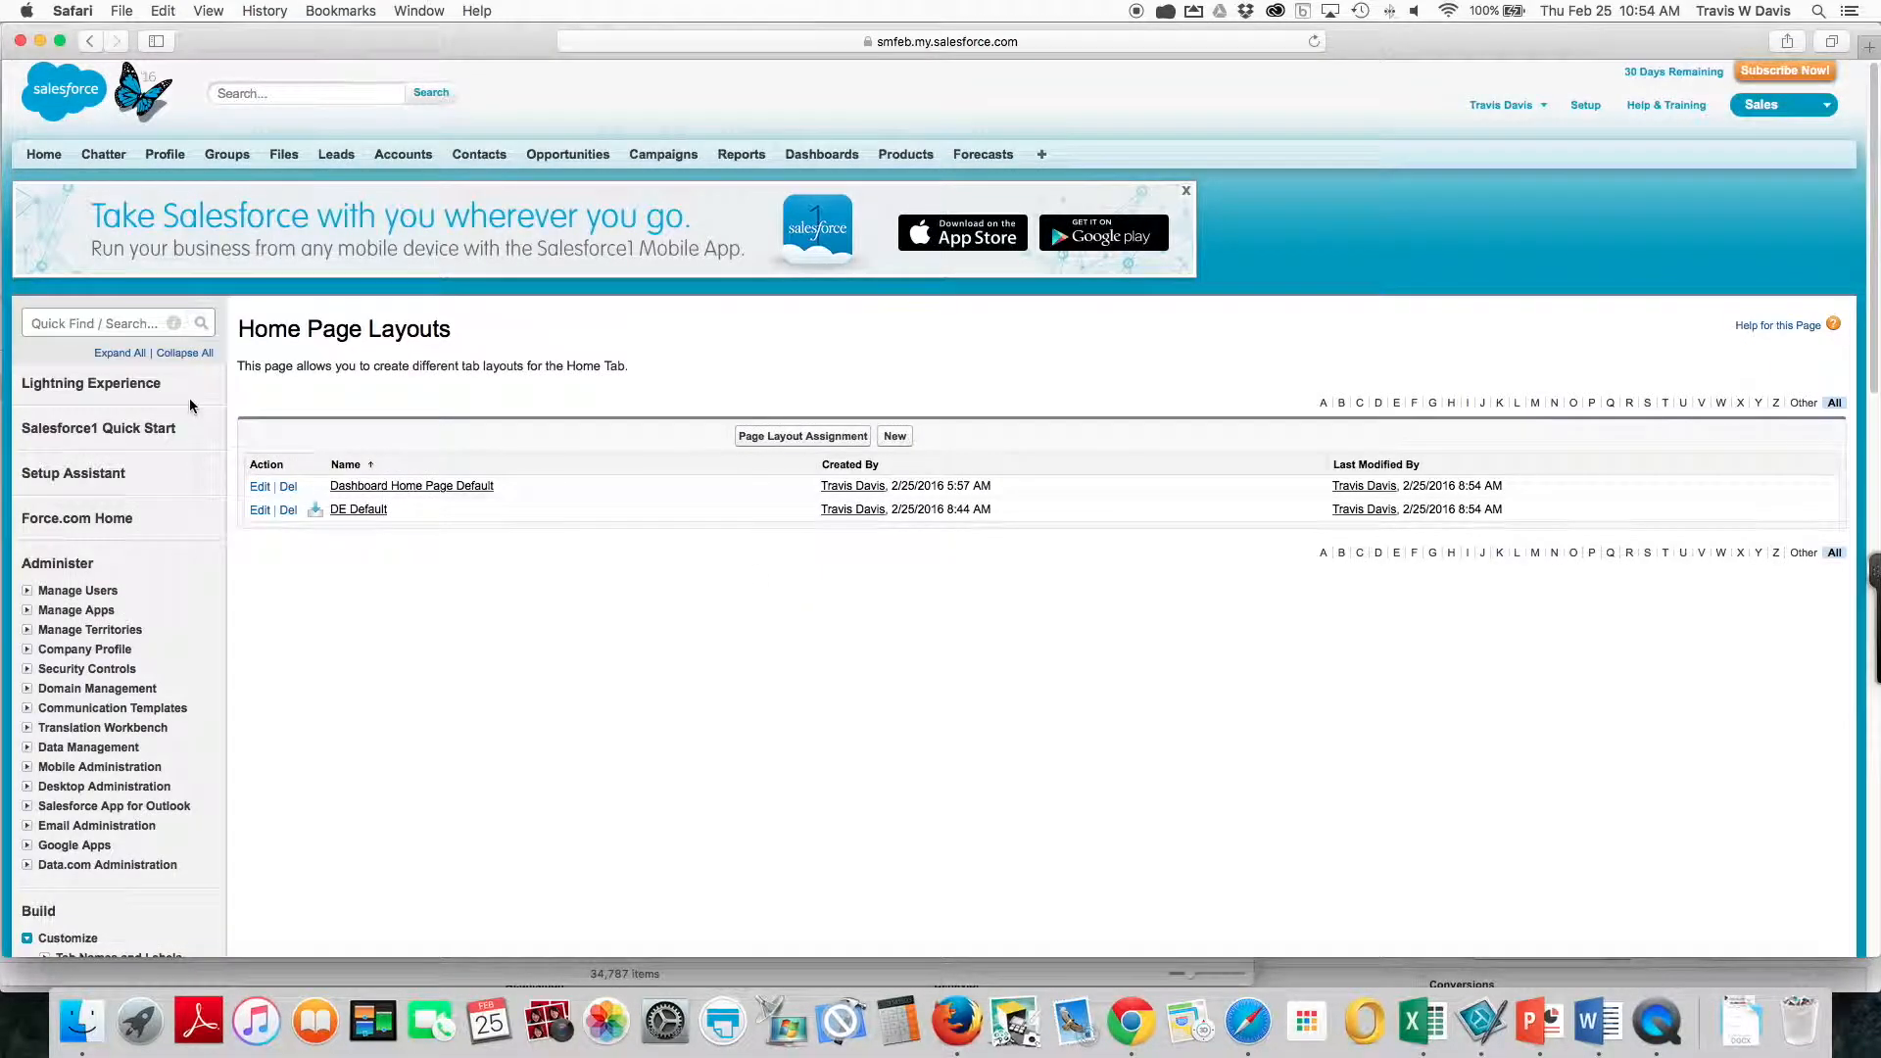
Open the Business Intelligence Report/Brief from the Strategy Mapper links in the Home page's sidebar.
click(46, 163)
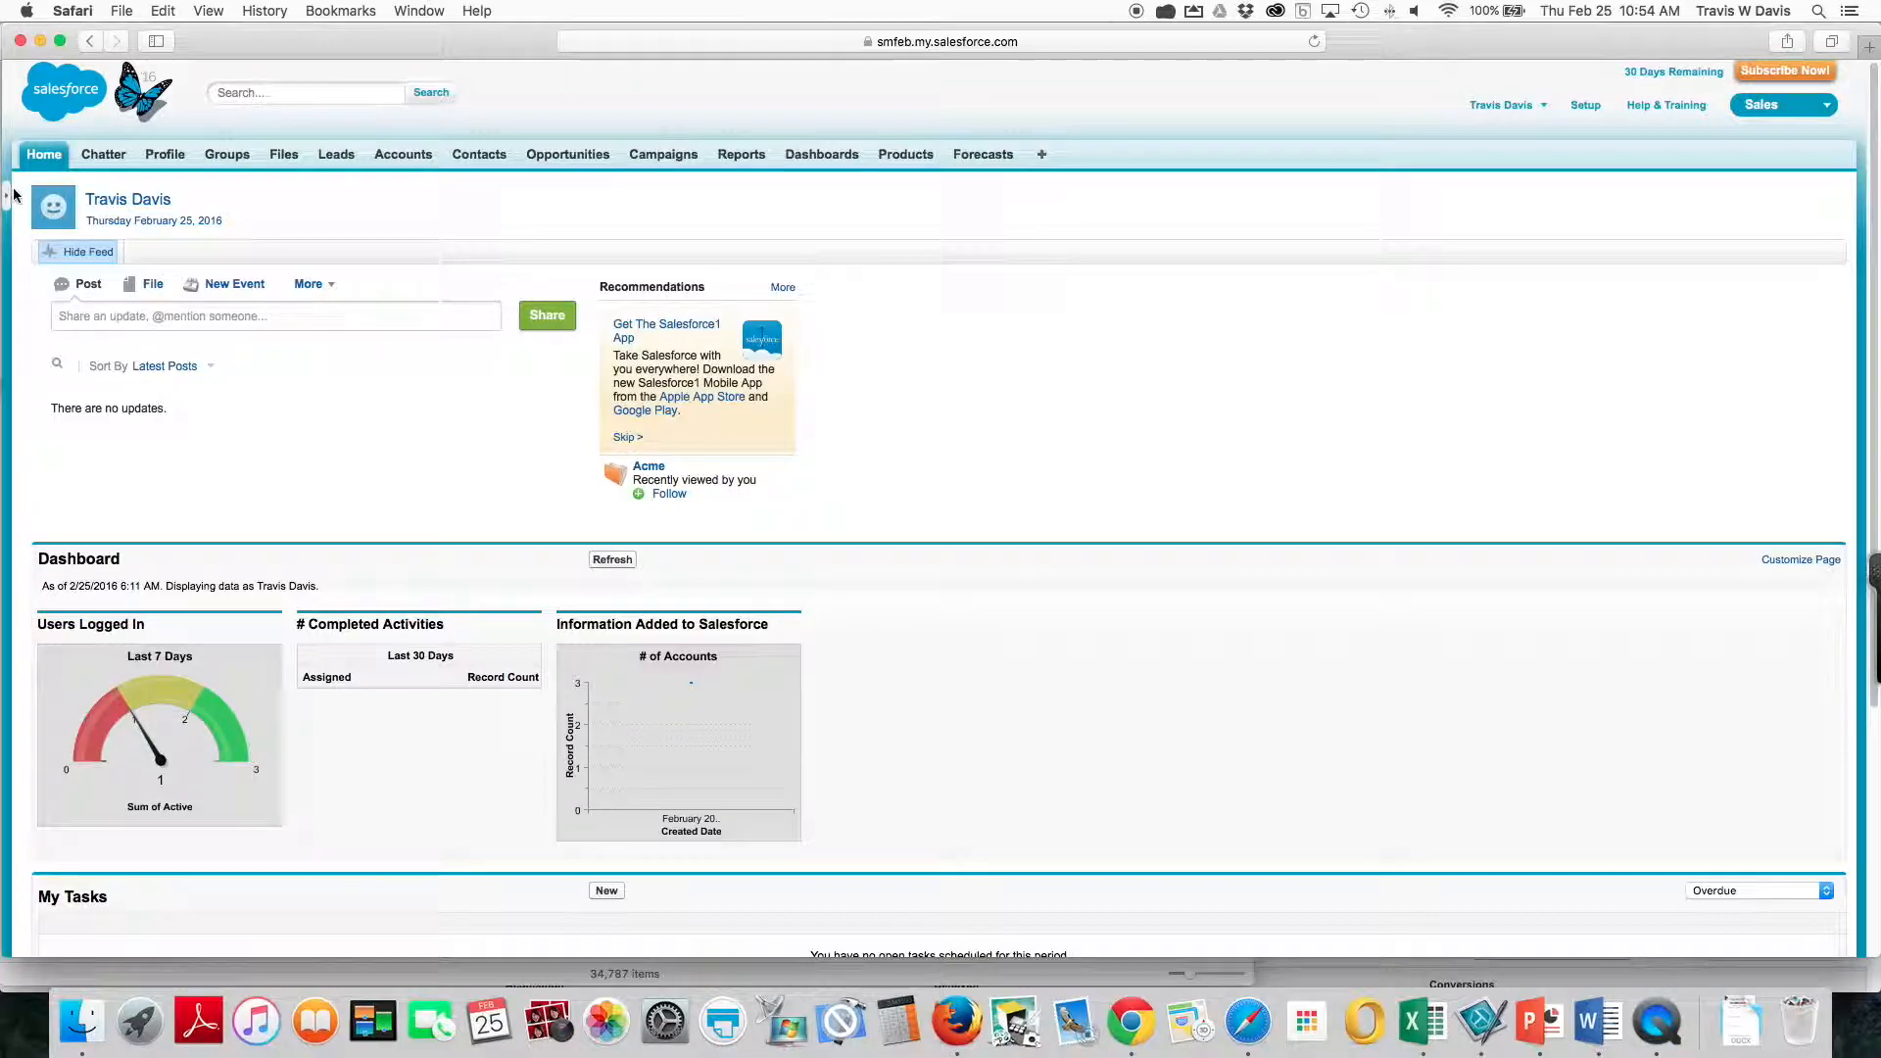
click(7, 197)
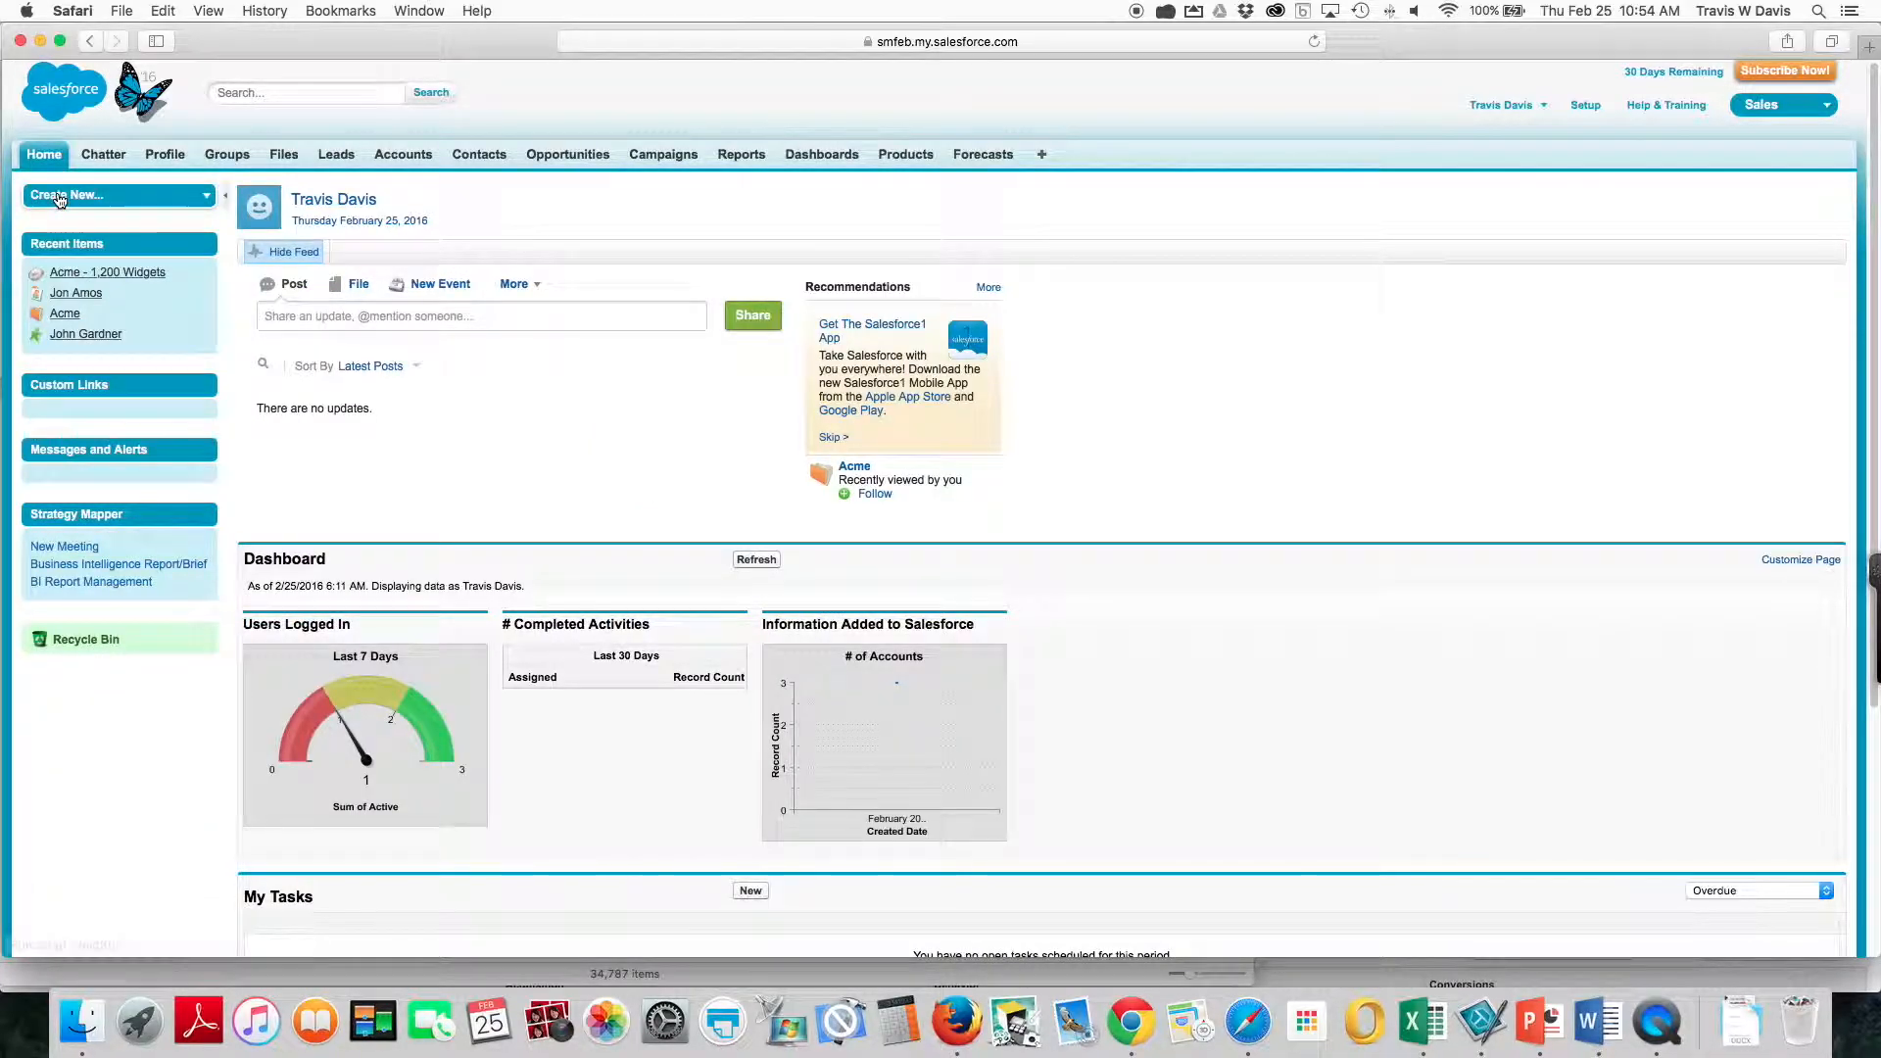
click(105, 566)
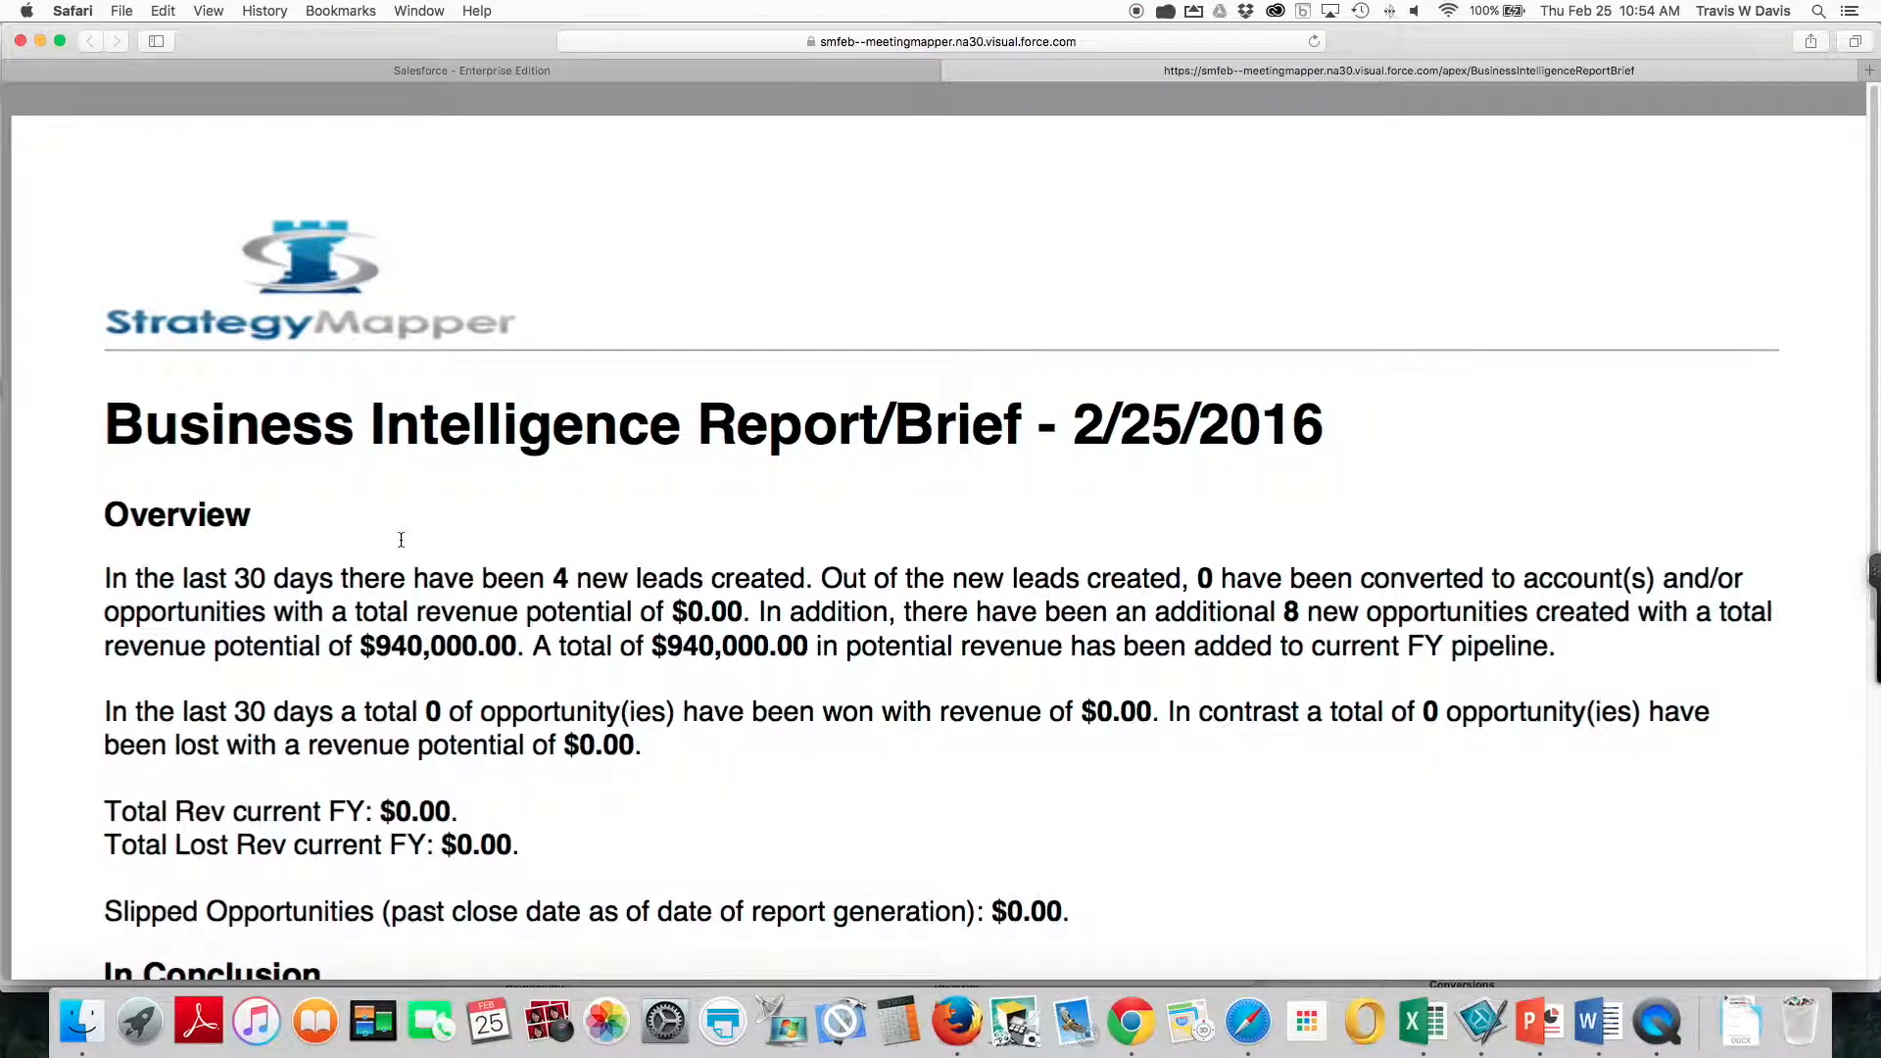
Read through the report's Overview and In Conclusion sections, close the report and collapse the Home page's sidebar.
scroll(400, 538, down, 3)
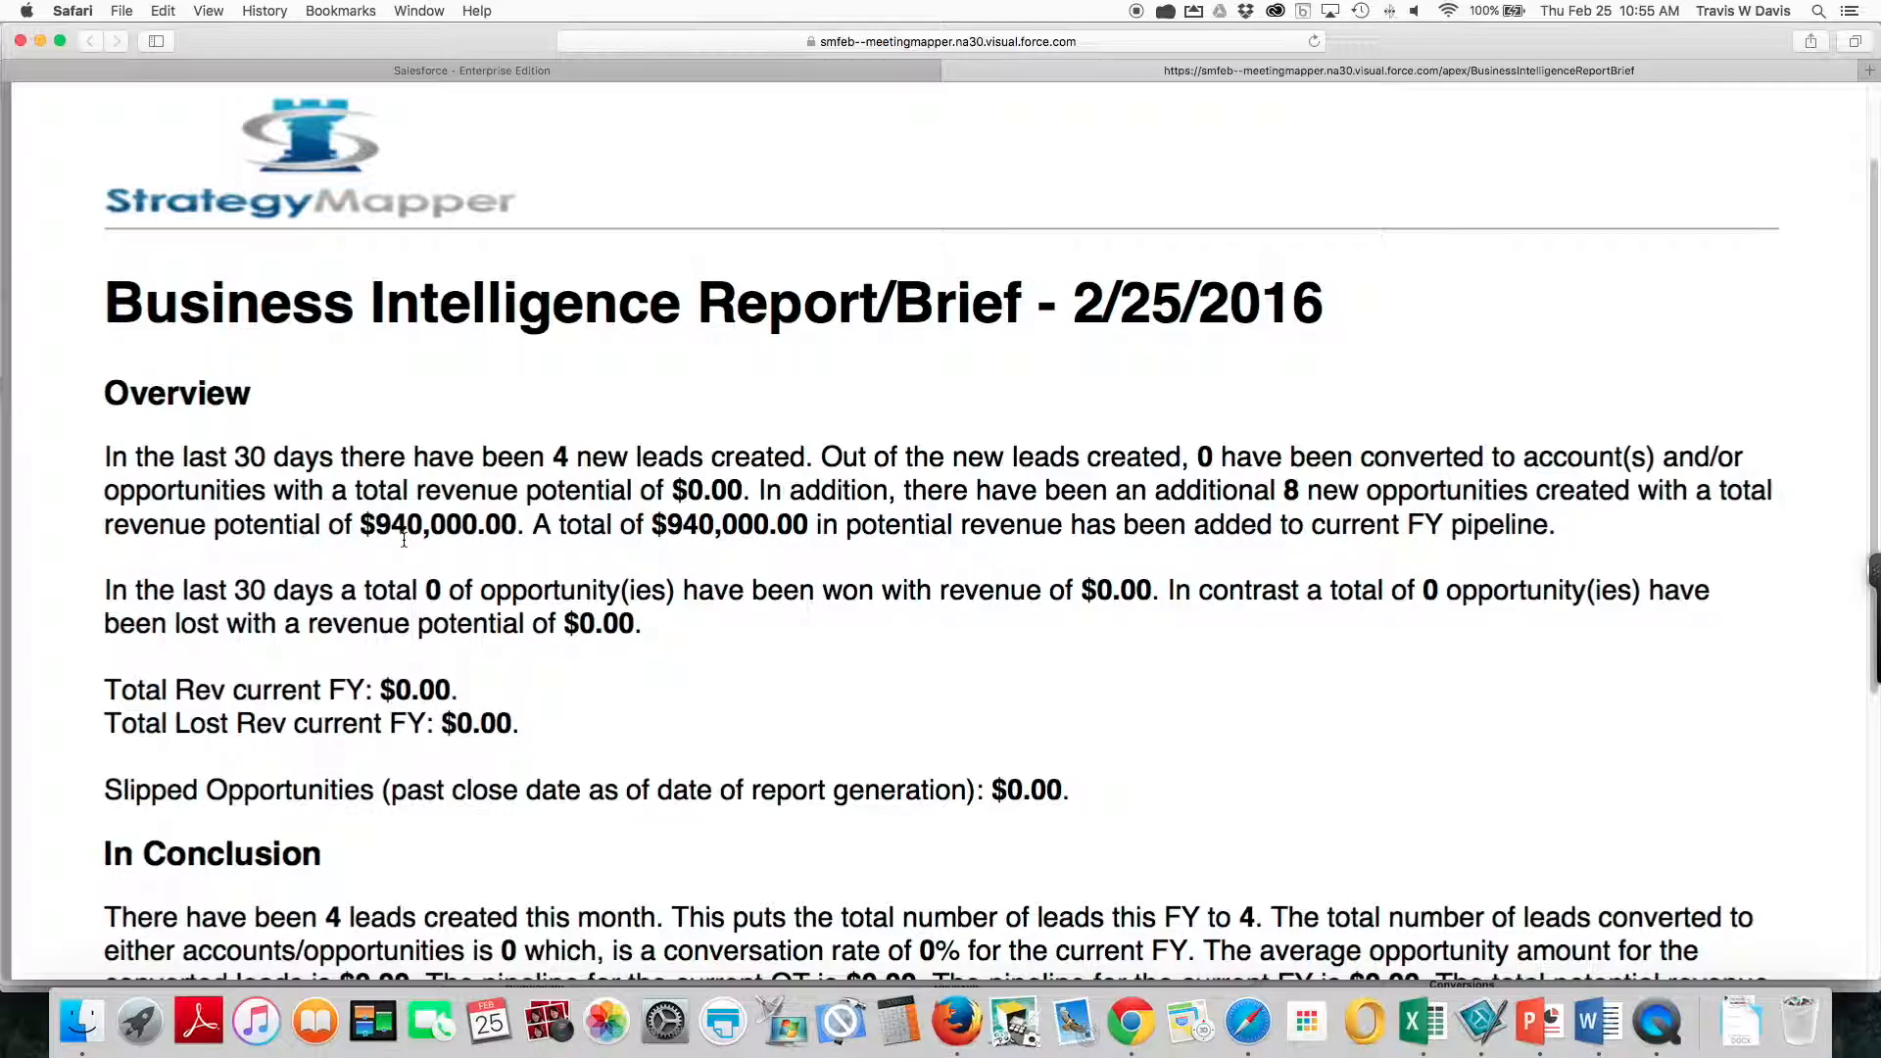
scroll(404, 540, down, 5)
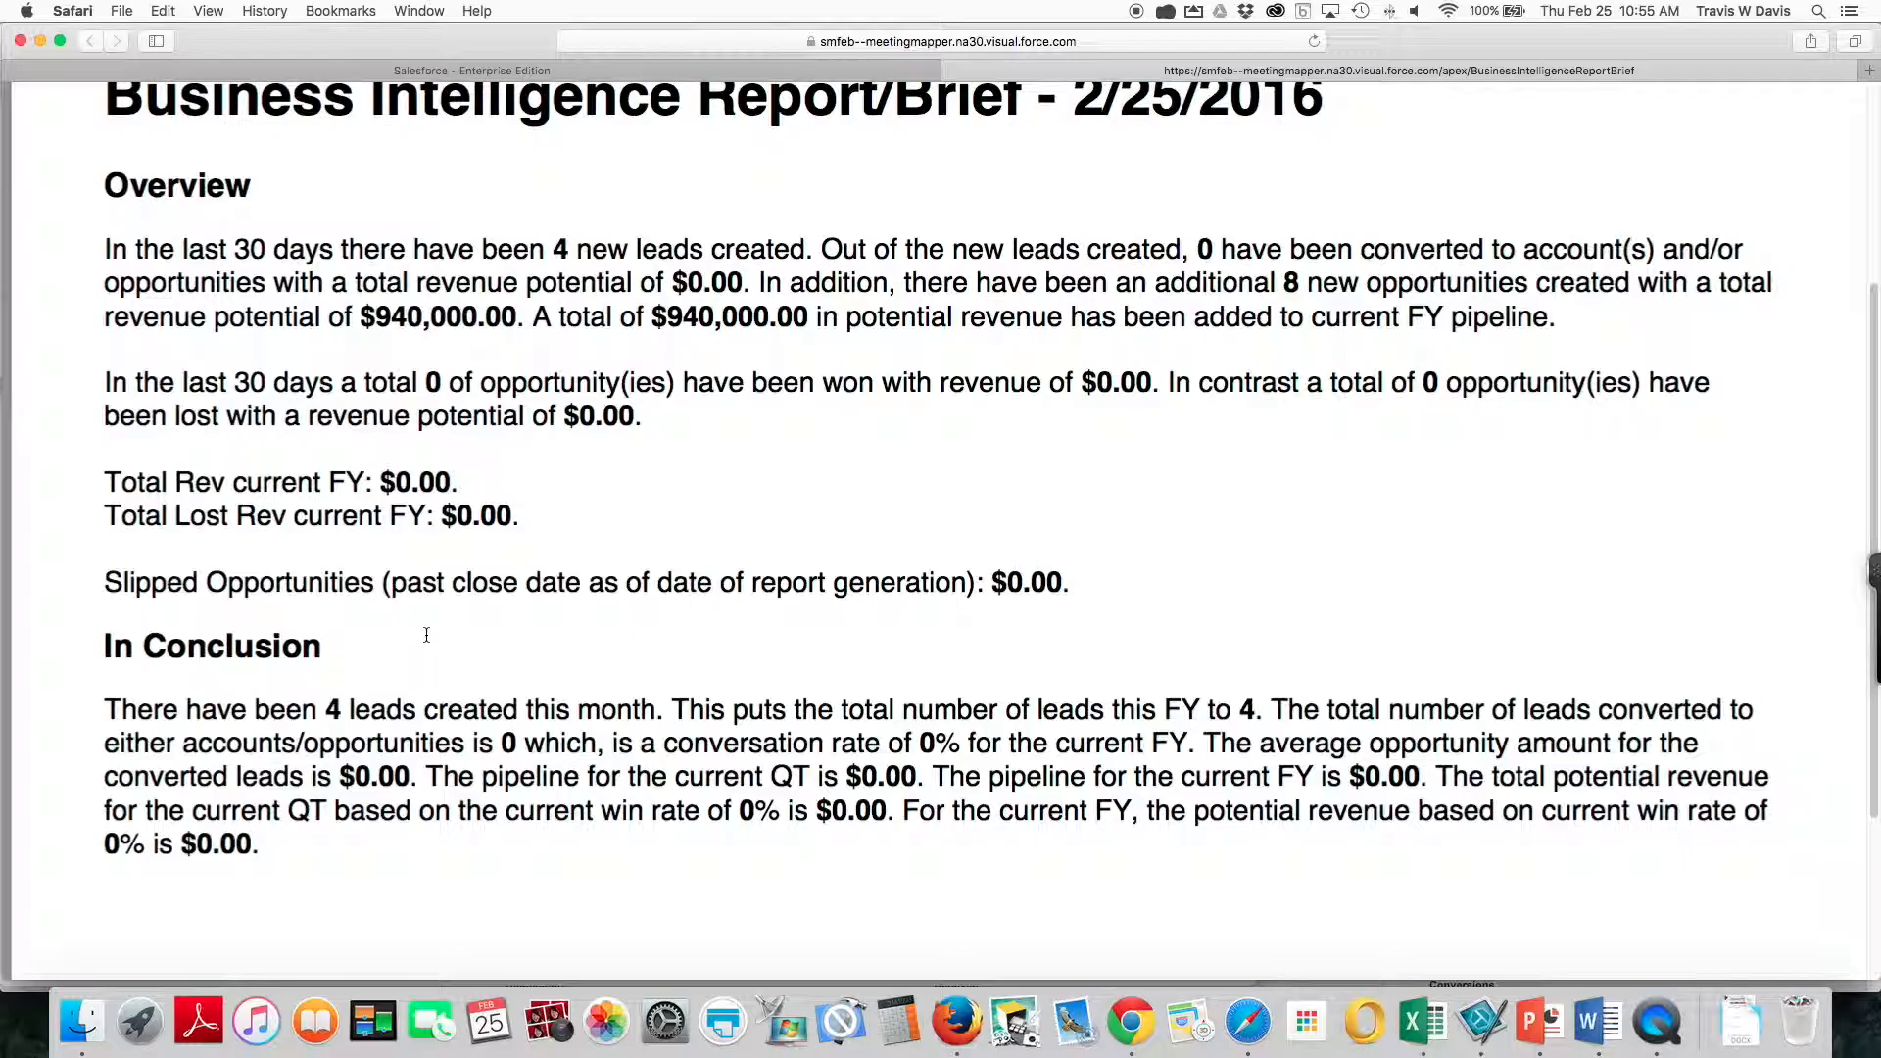
scroll(427, 635, up, 8)
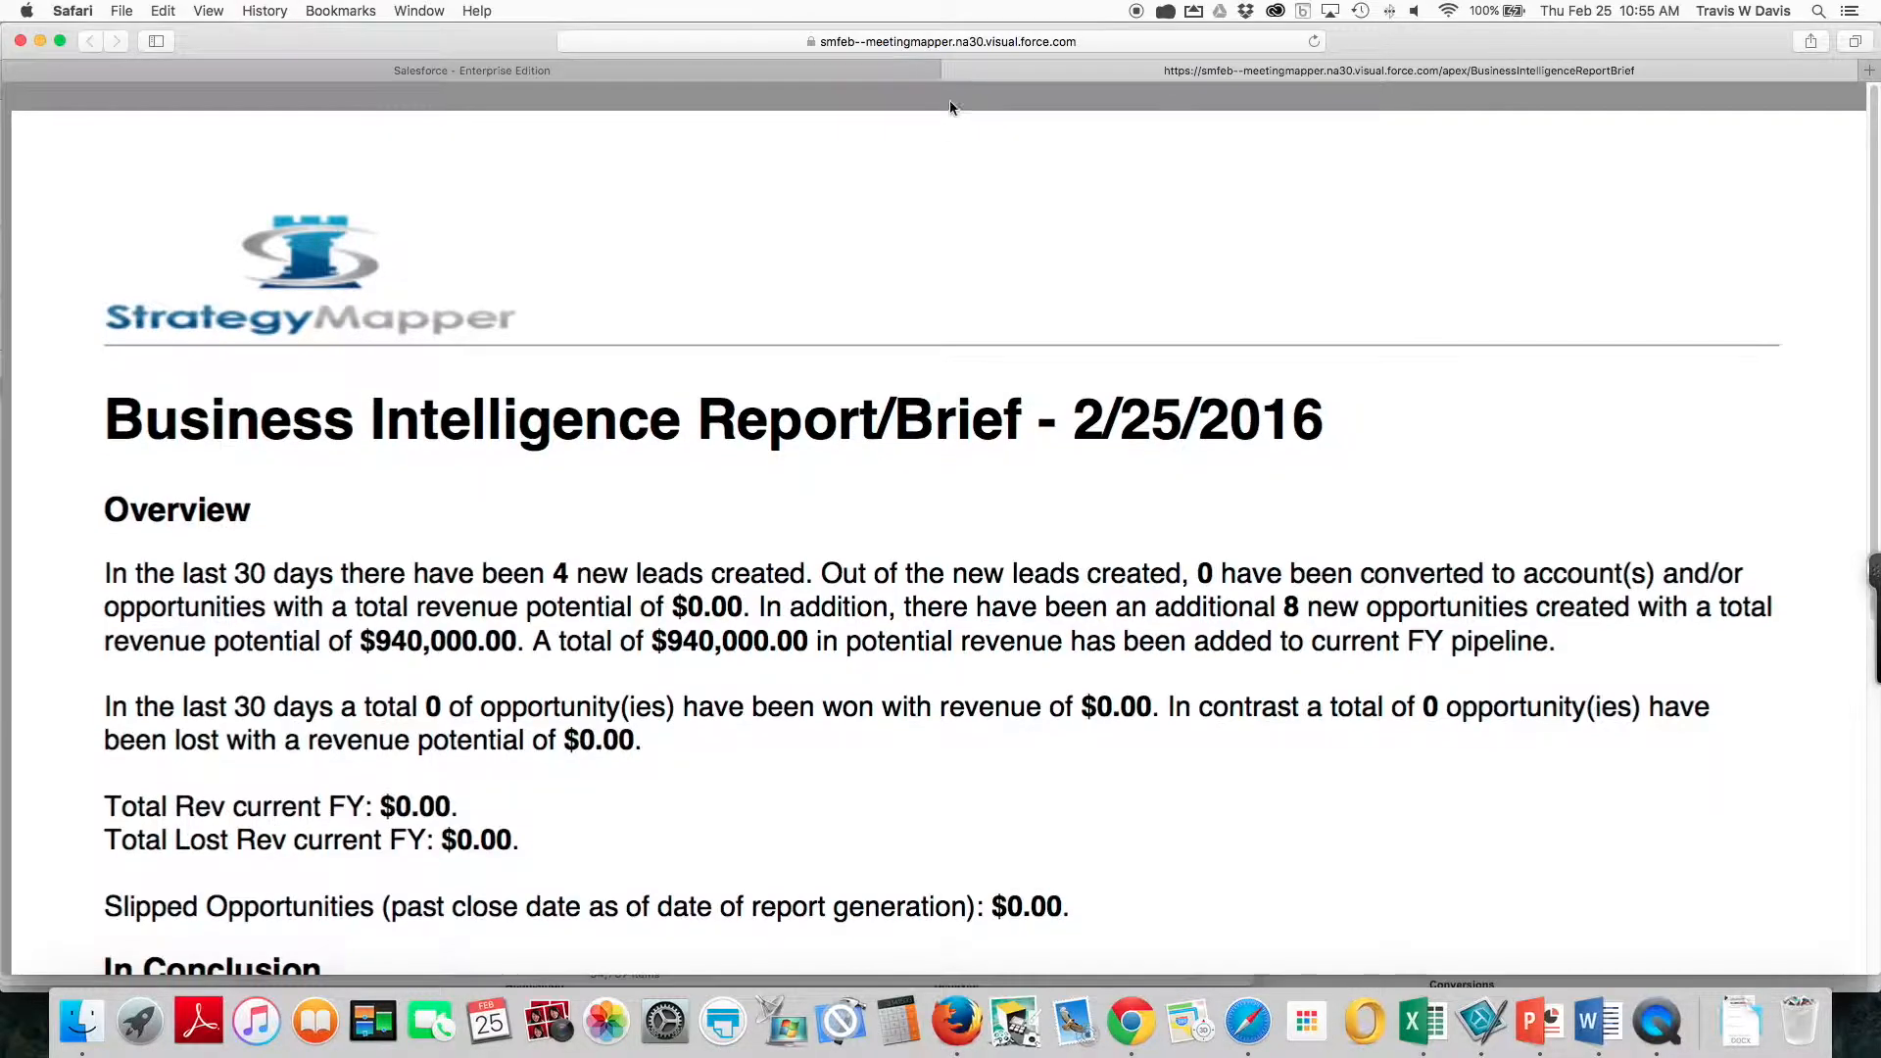
click(953, 71)
click(225, 195)
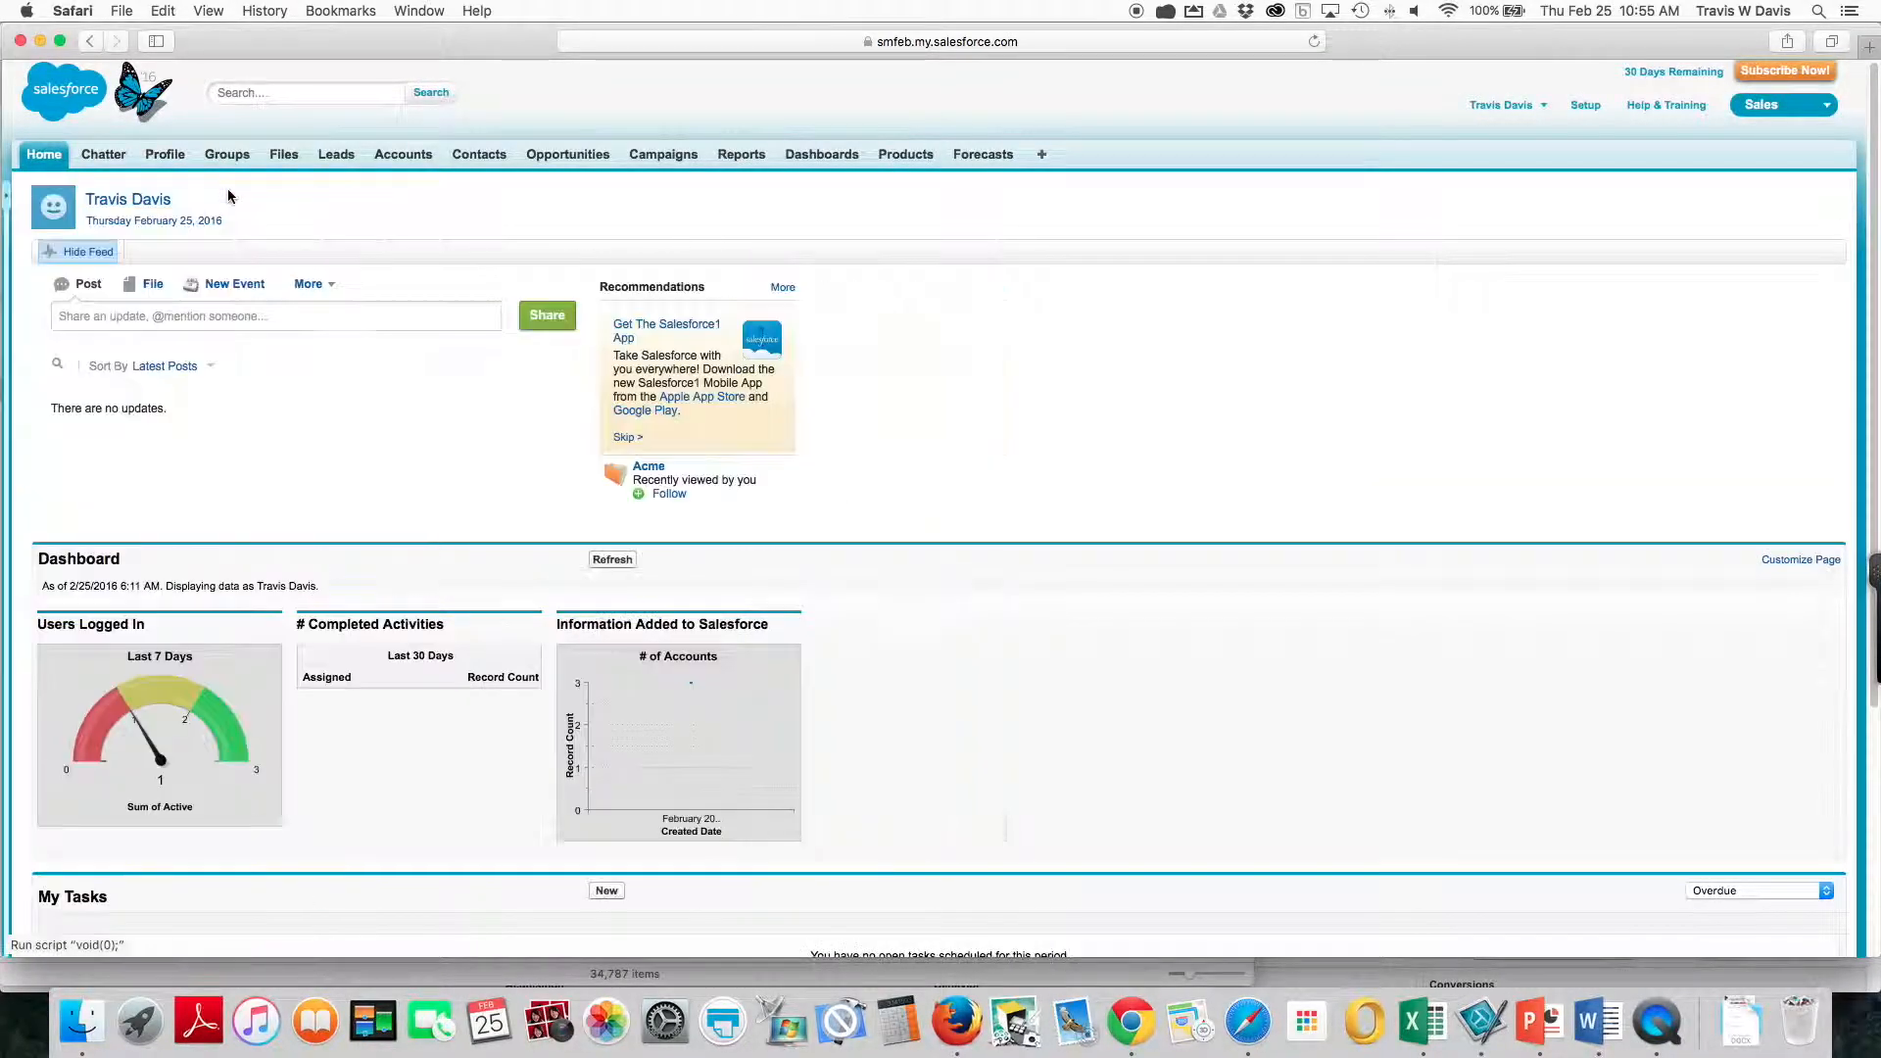